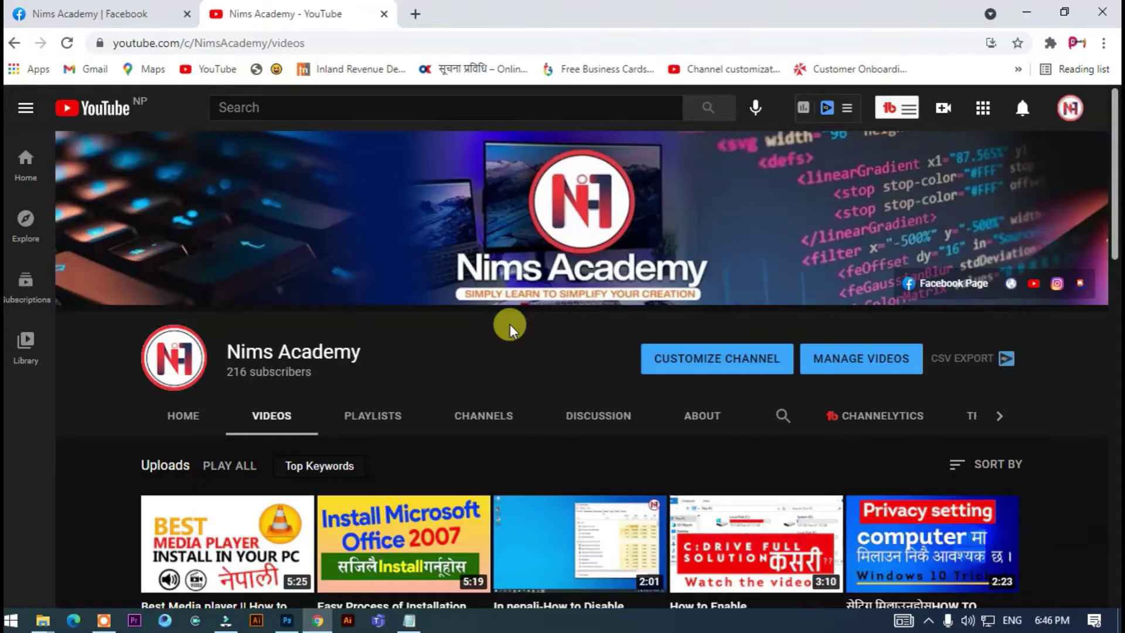
# - Switch to Photoshop and create a 1200 x 1200 px artboard document at 300 ppi named "Shoes Social media post"
pyautogui.click(287, 620)
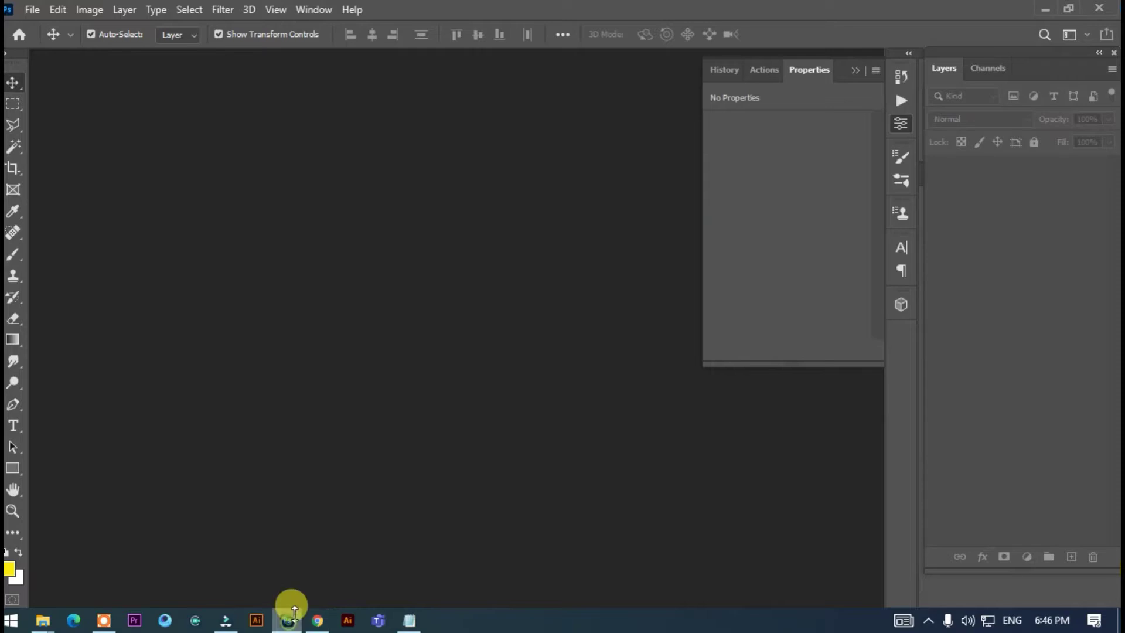
pyautogui.hotkey('ctrl', 'n')
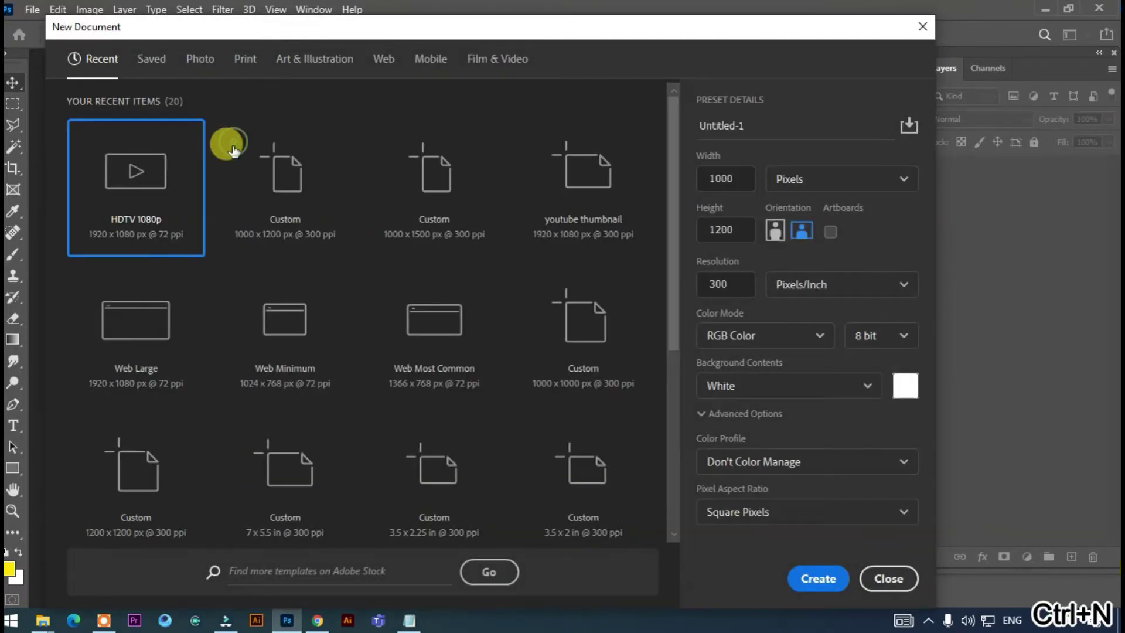
pyautogui.click(309, 203)
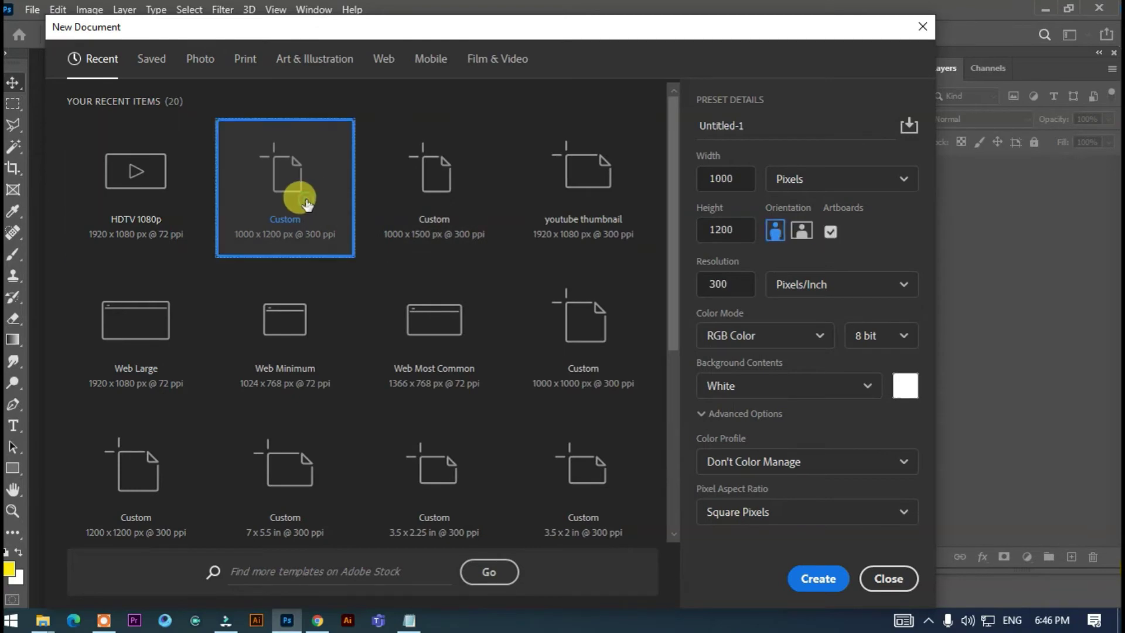
pyautogui.click(716, 126)
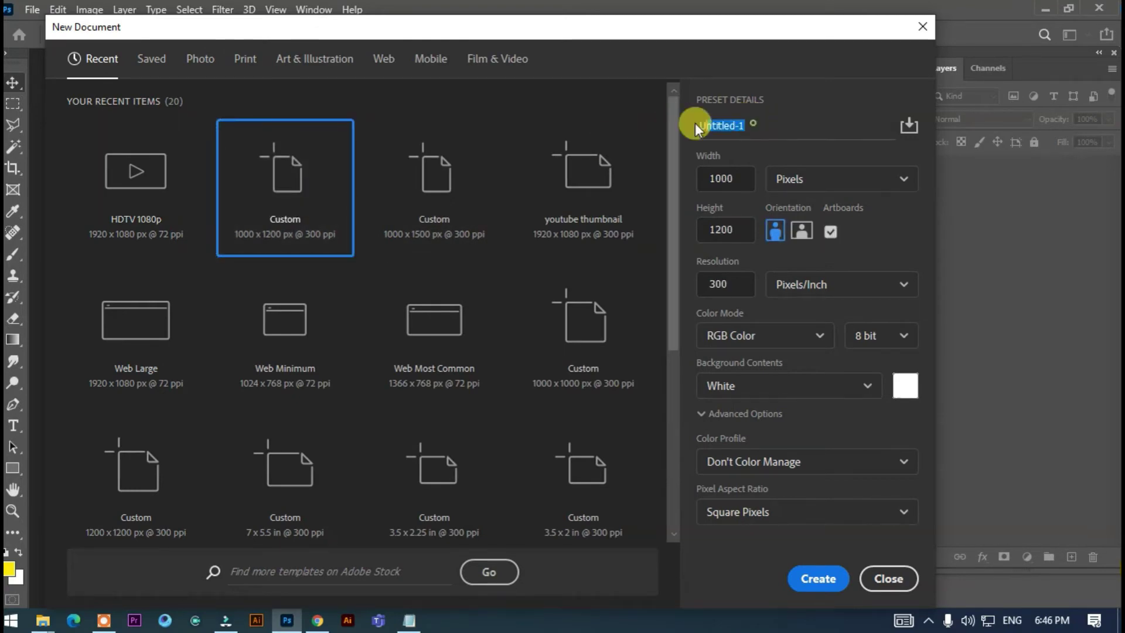
pyautogui.write('Si')
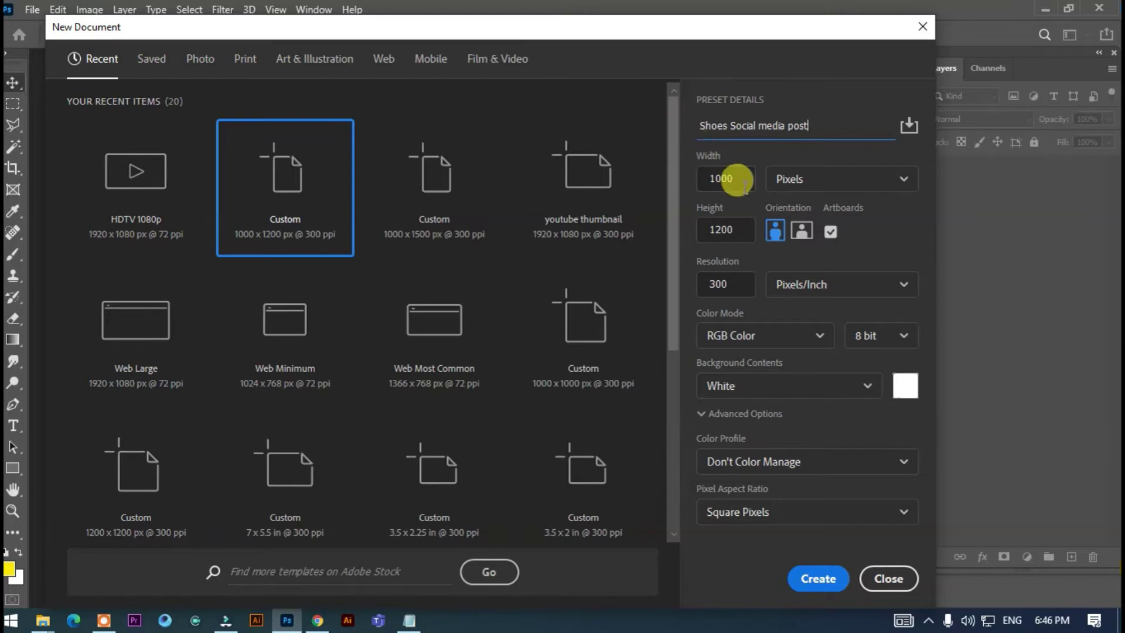
pyautogui.doubleClick(721, 179)
pyautogui.write('1200')
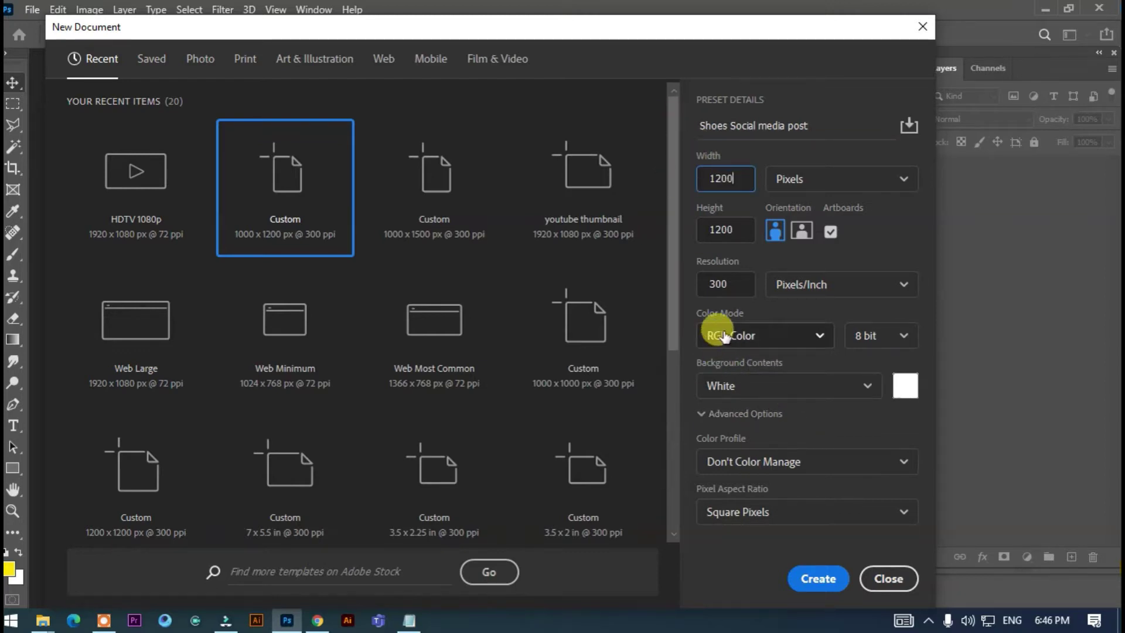
pyautogui.click(818, 579)
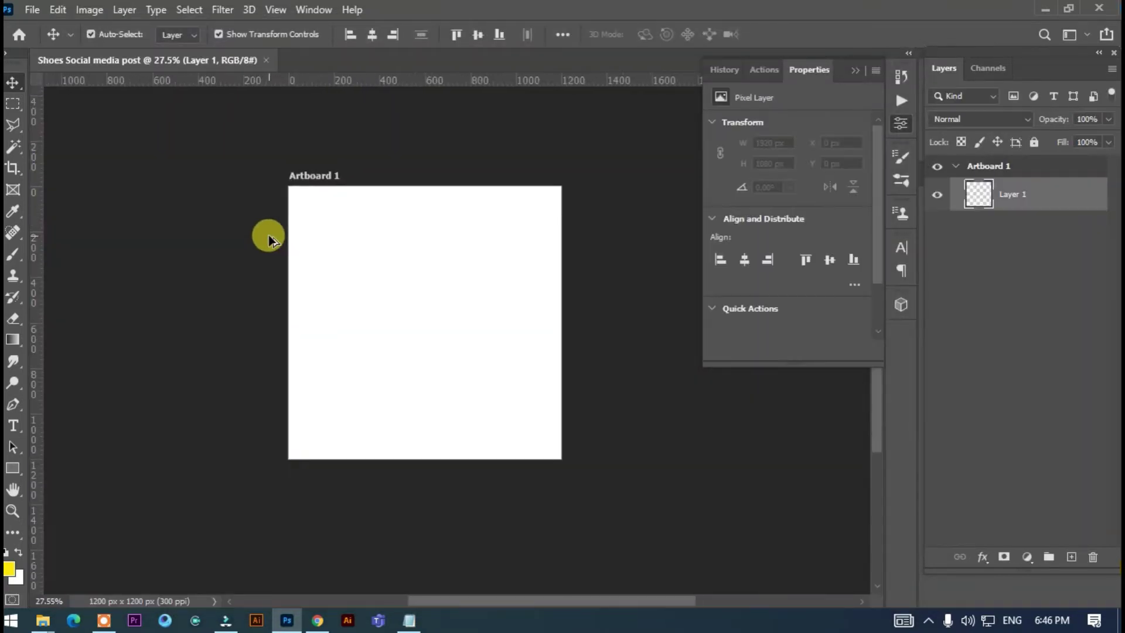
# - Draw a rectangle of about 1234 x 1230 px covering the whole artboard and fill it with a very dark navy blue
pyautogui.click(11, 469)
pyautogui.moveTo(286, 178); pyautogui.dragTo(592, 481)
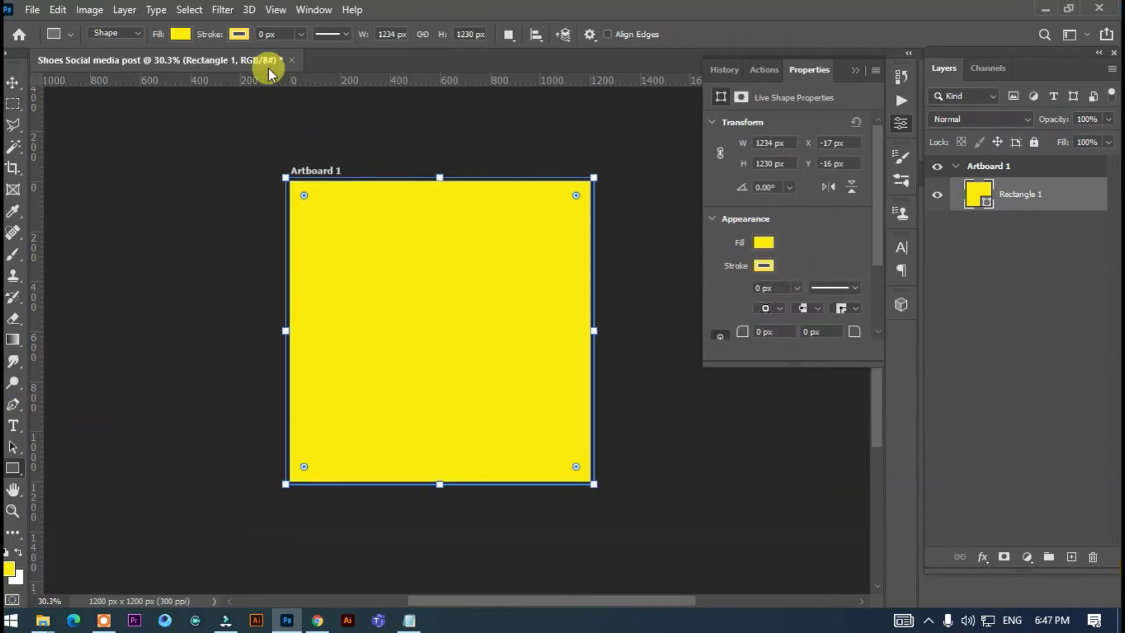
pyautogui.click(180, 34)
pyautogui.click(283, 66)
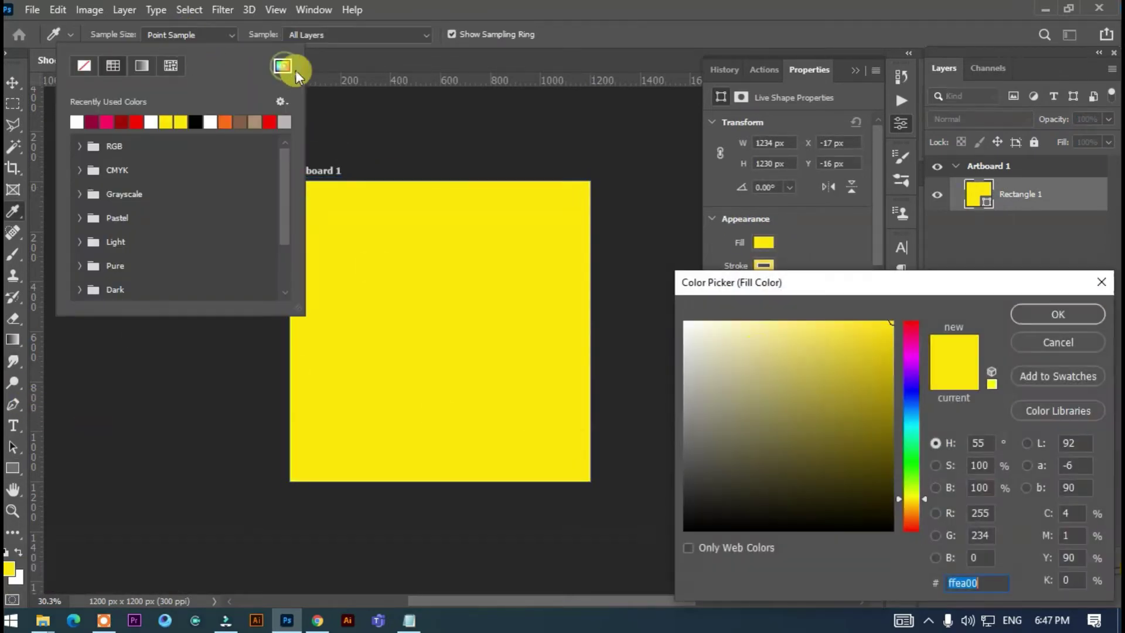
pyautogui.click(910, 394)
pyautogui.click(879, 479)
pyautogui.click(883, 504)
pyautogui.click(1049, 315)
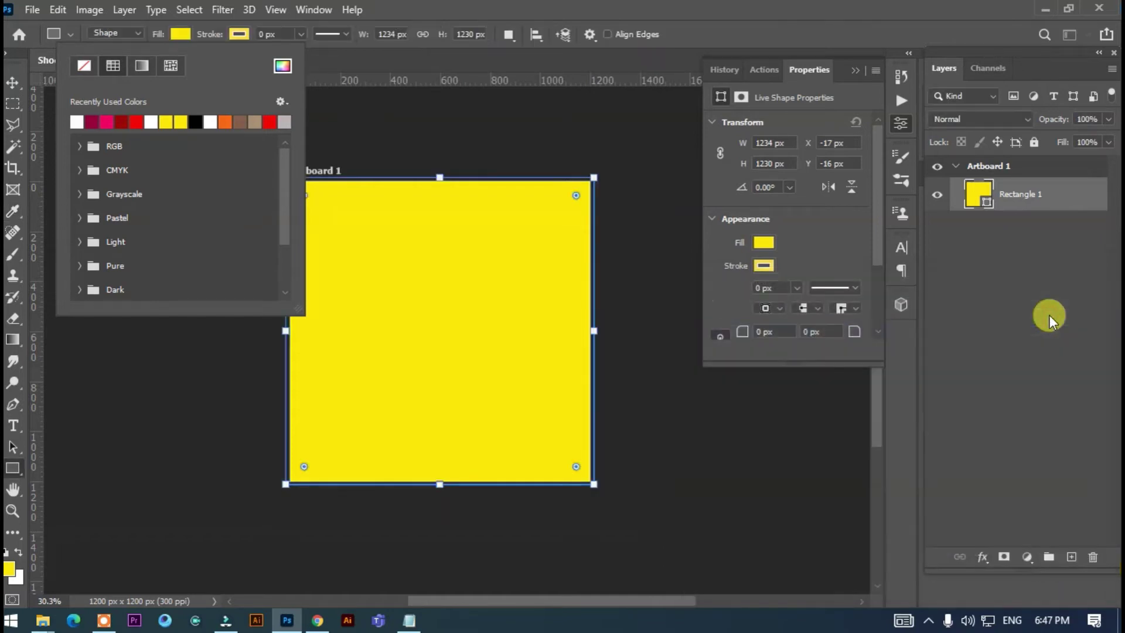
pyautogui.click(13, 83)
pyautogui.click(439, 130)
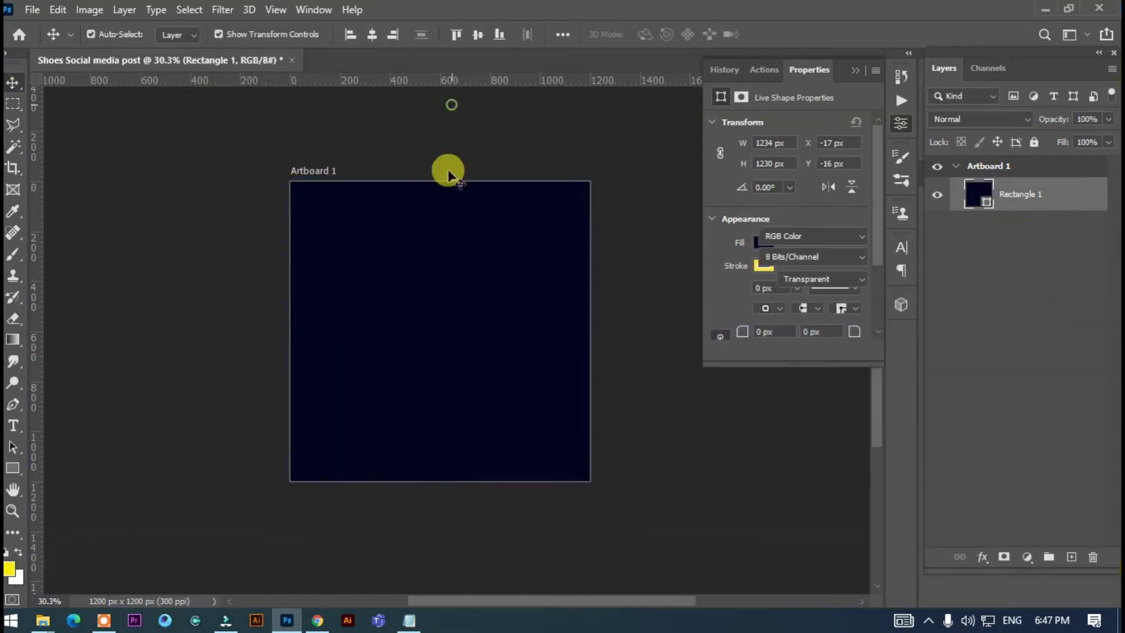
# - Draw a yellow circle about 643 px in diameter near the middle of the artboard with the Ellipse tool
pyautogui.click(13, 467)
pyautogui.click(80, 499)
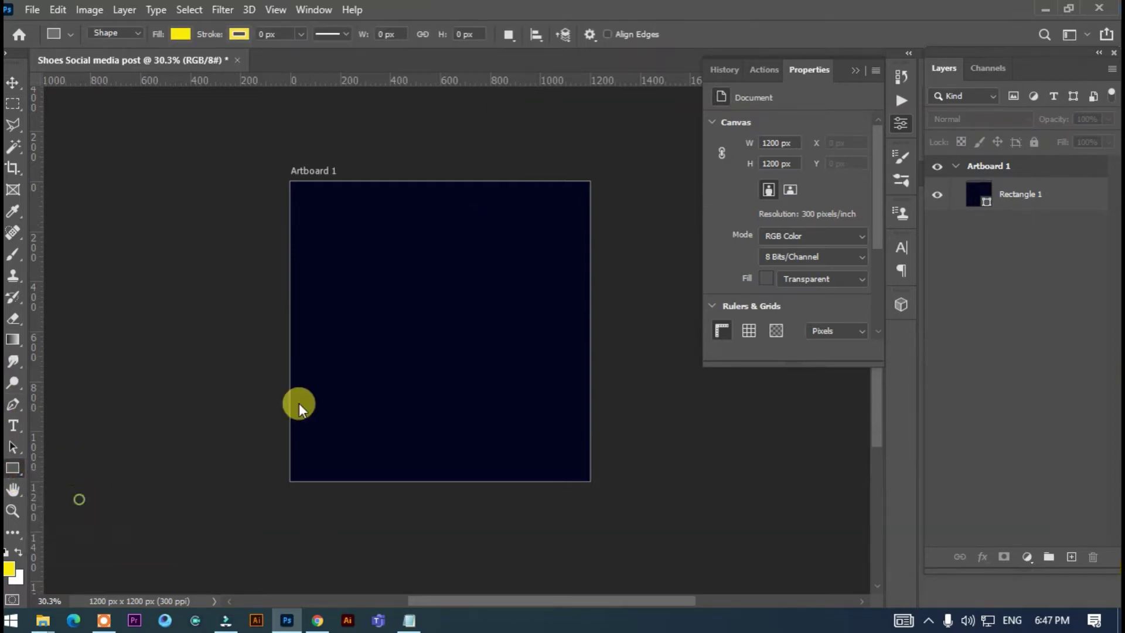
pyautogui.moveTo(352, 253); pyautogui.dragTo(508, 424)
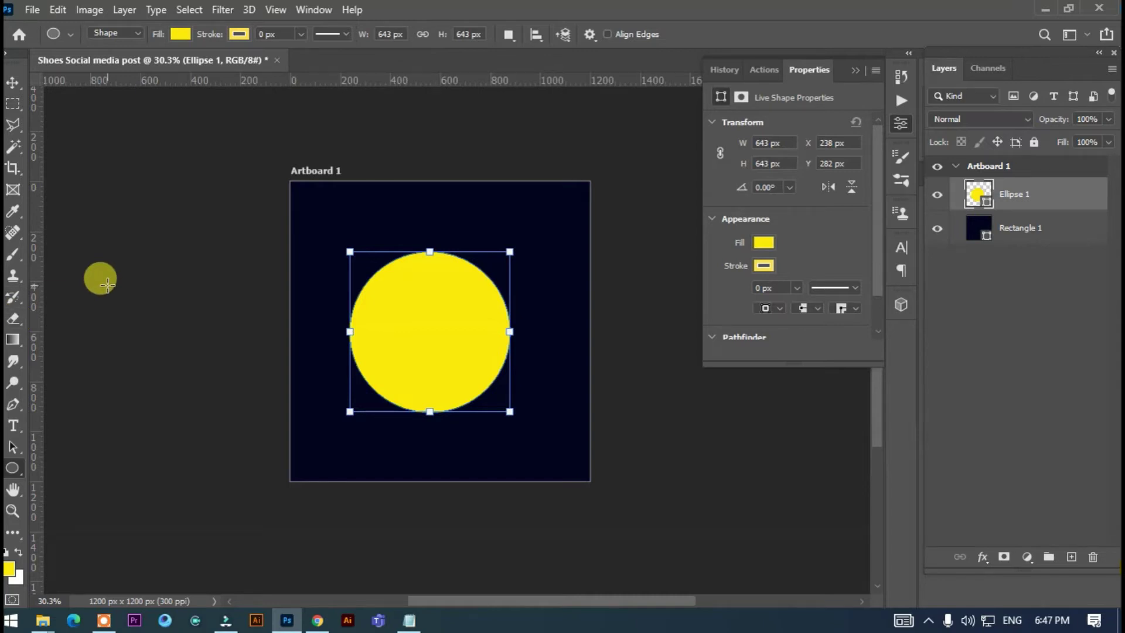
# - With the Pen tool, remove the circle's left and right anchor points and add a curved anchor on its upper-right edge
pyautogui.press('p')
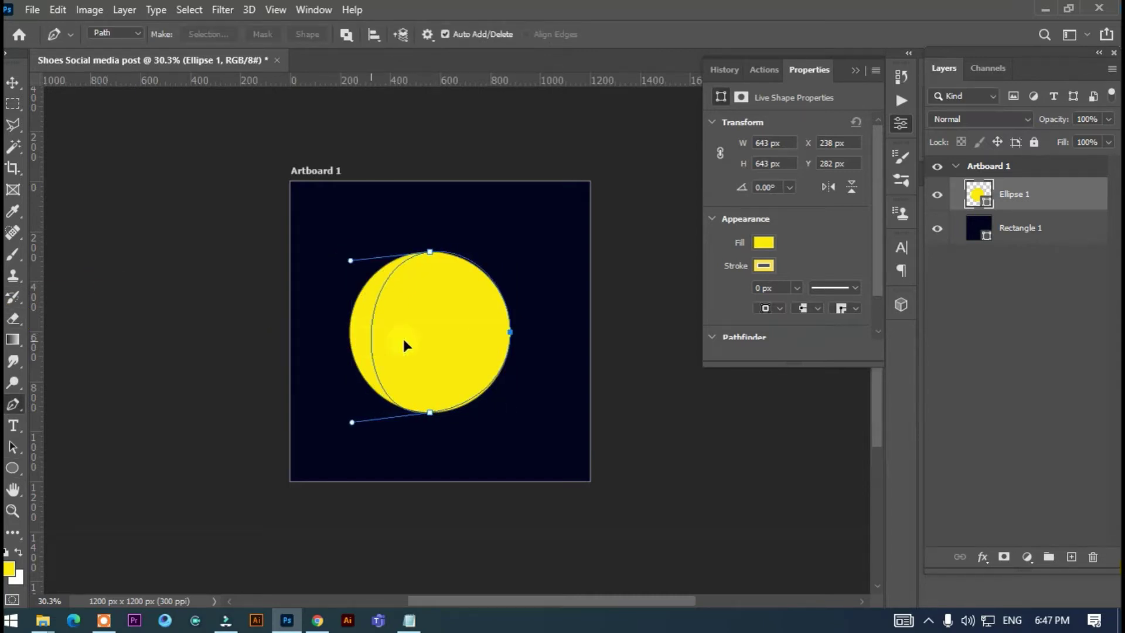
pyautogui.click(510, 332)
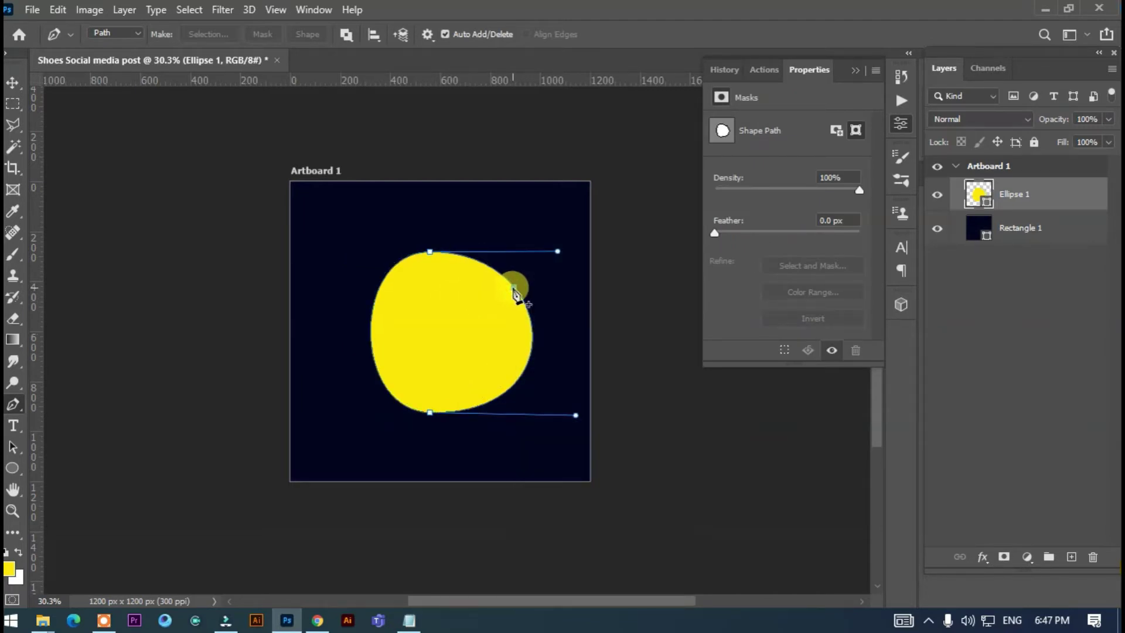
pyautogui.click(515, 289)
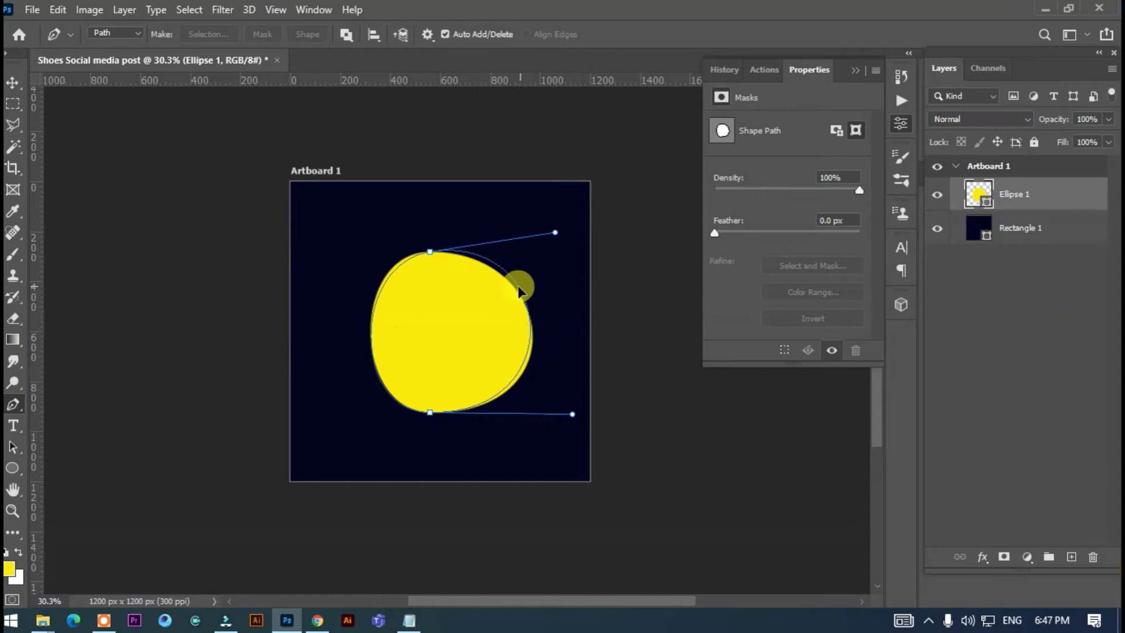
pyautogui.click(522, 291)
pyautogui.click(527, 301)
pyautogui.moveTo(526, 299); pyautogui.dragTo(538, 373)
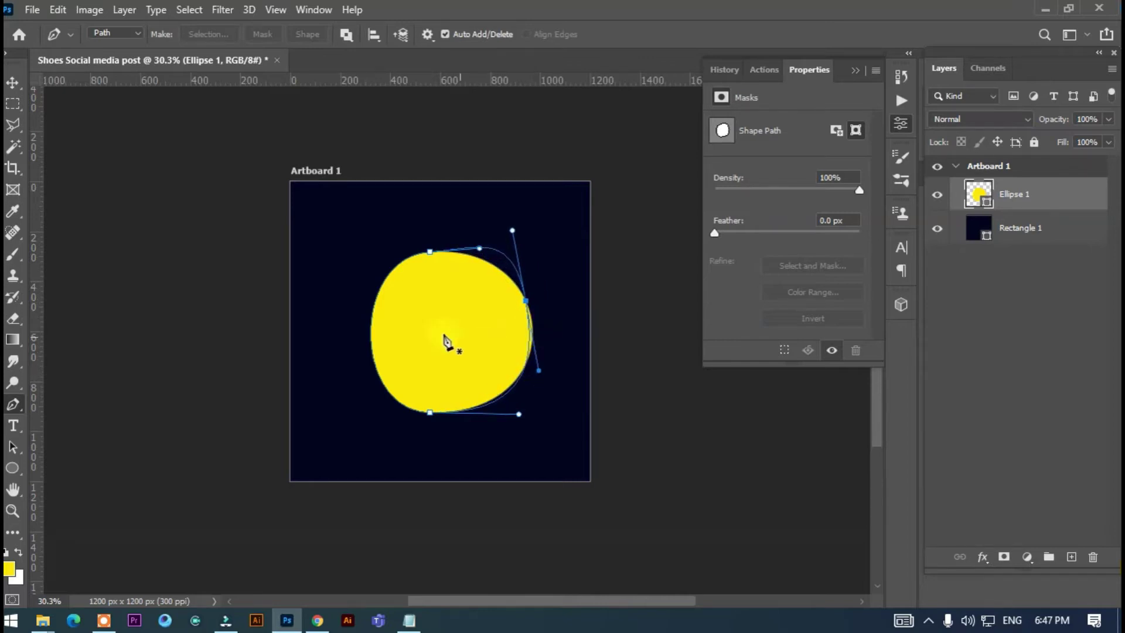
# - Bend the yellow shape's left and upper edges and remove its top anchor point to form a rounded triangular blob
pyautogui.click(371, 335)
pyautogui.moveTo(371, 336); pyautogui.dragTo(359, 335)
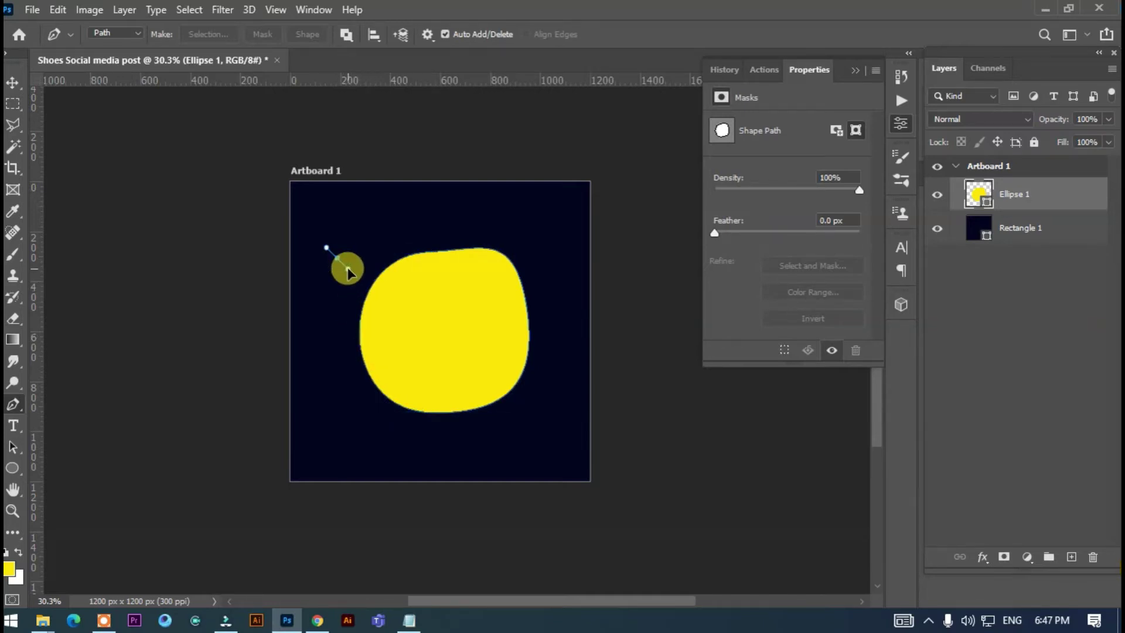
pyautogui.hotkey('ctrl', 'z')
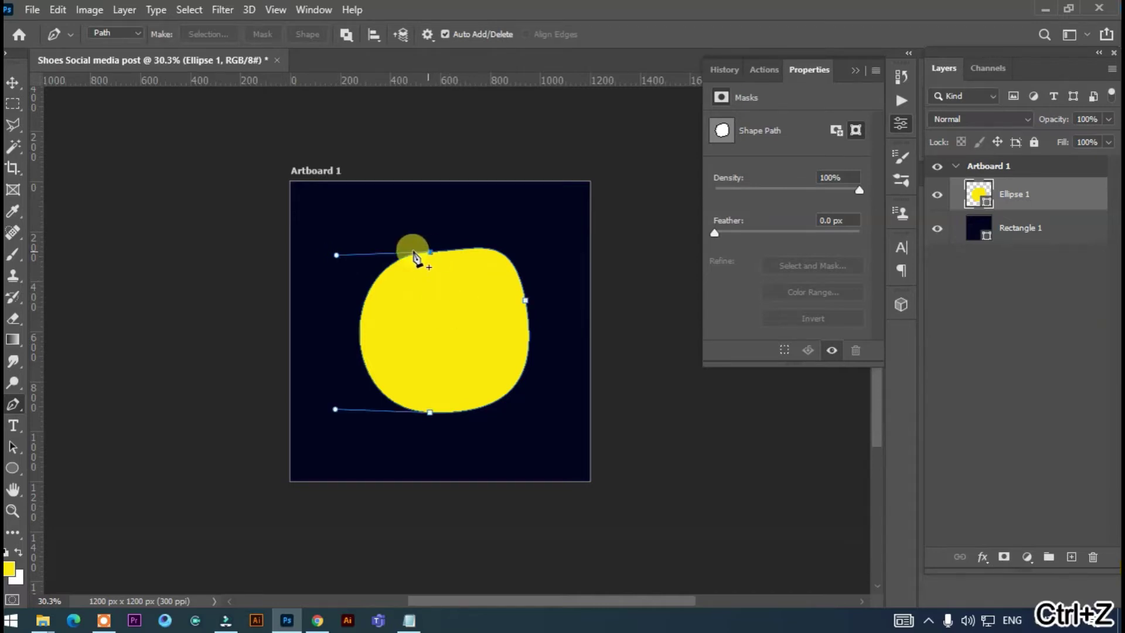
pyautogui.hotkey('ctrl', 'z')
pyautogui.moveTo(422, 251); pyautogui.dragTo(358, 303)
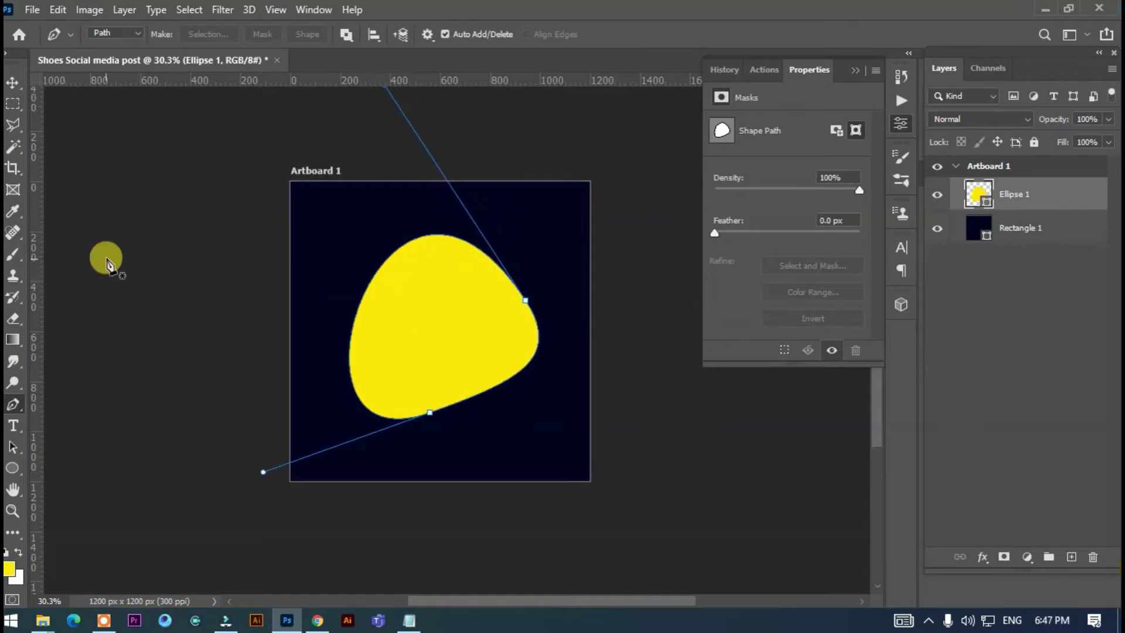
pyautogui.click(12, 83)
pyautogui.click(385, 229)
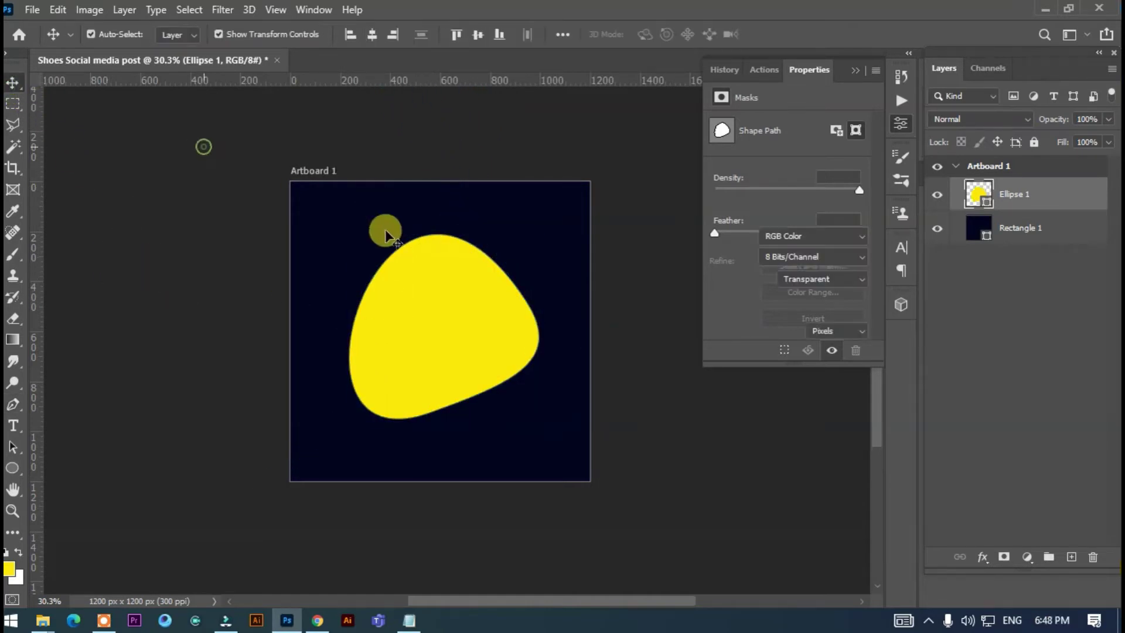
# - Duplicate the yellow blob and rotate the copy about 8.3° clockwise
pyautogui.click(424, 296)
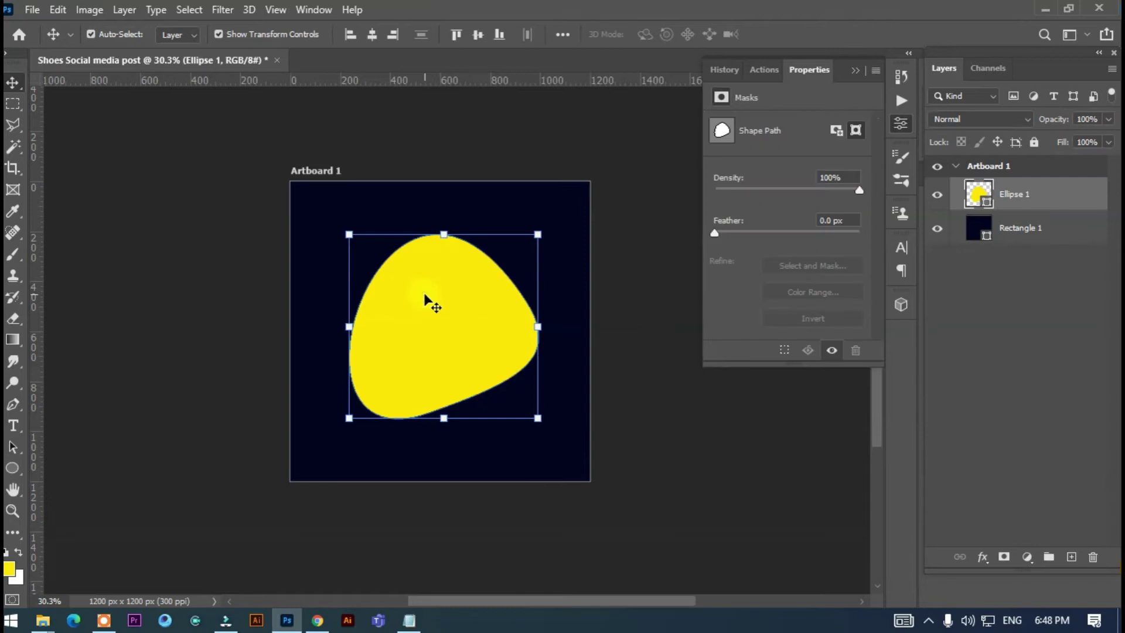
pyautogui.hotkey('ctrl', 'j')
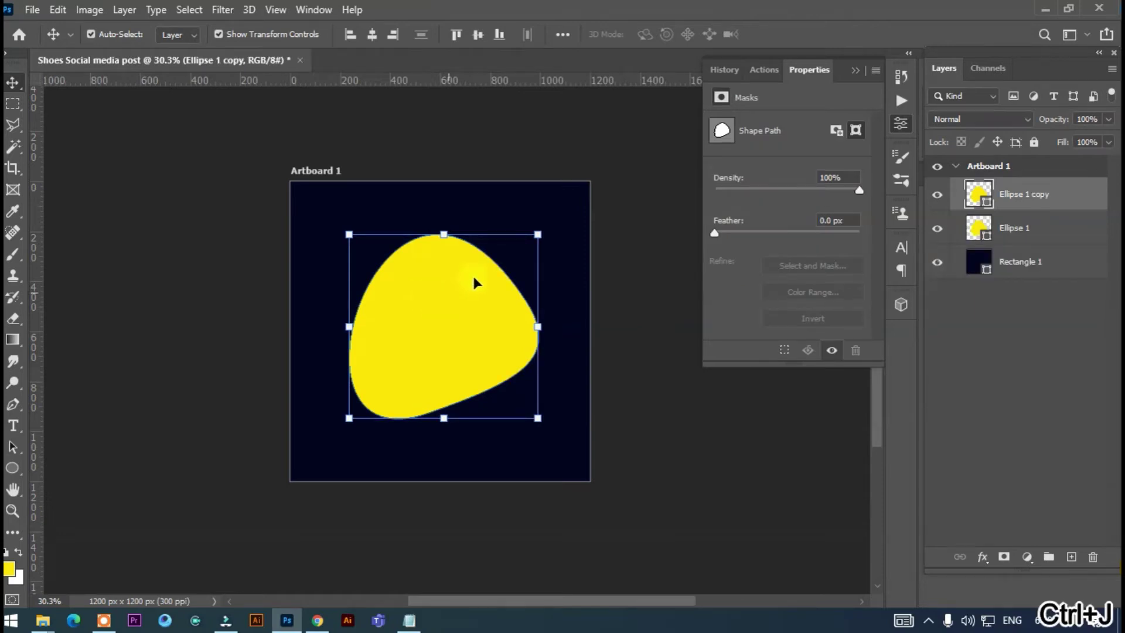
pyautogui.moveTo(550, 222); pyautogui.dragTo(561, 239)
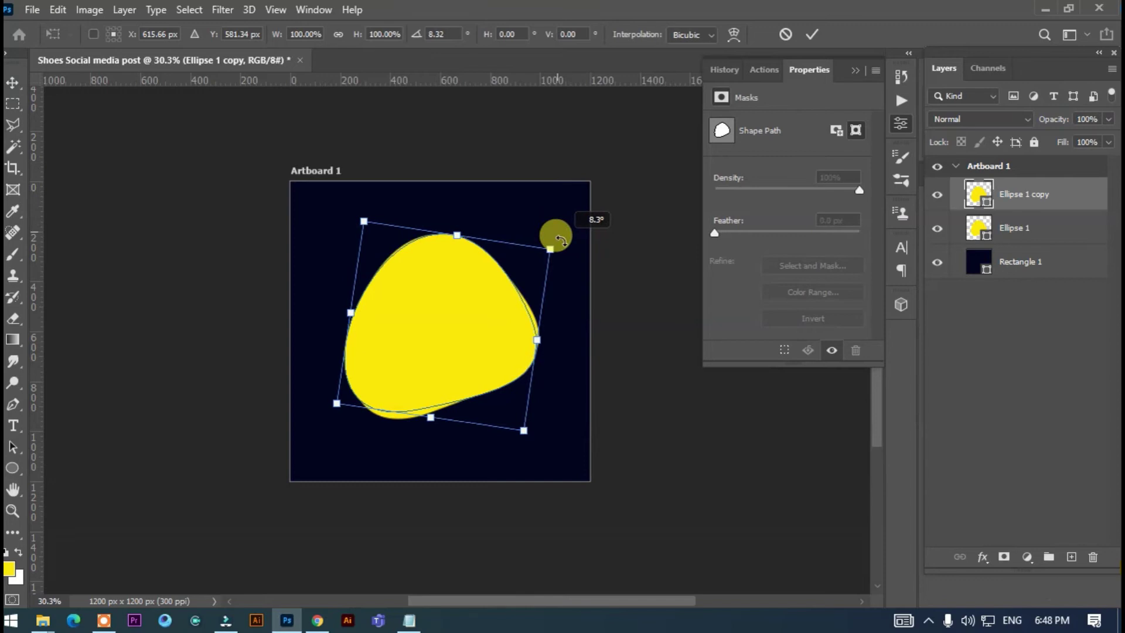
pyautogui.press('Return')
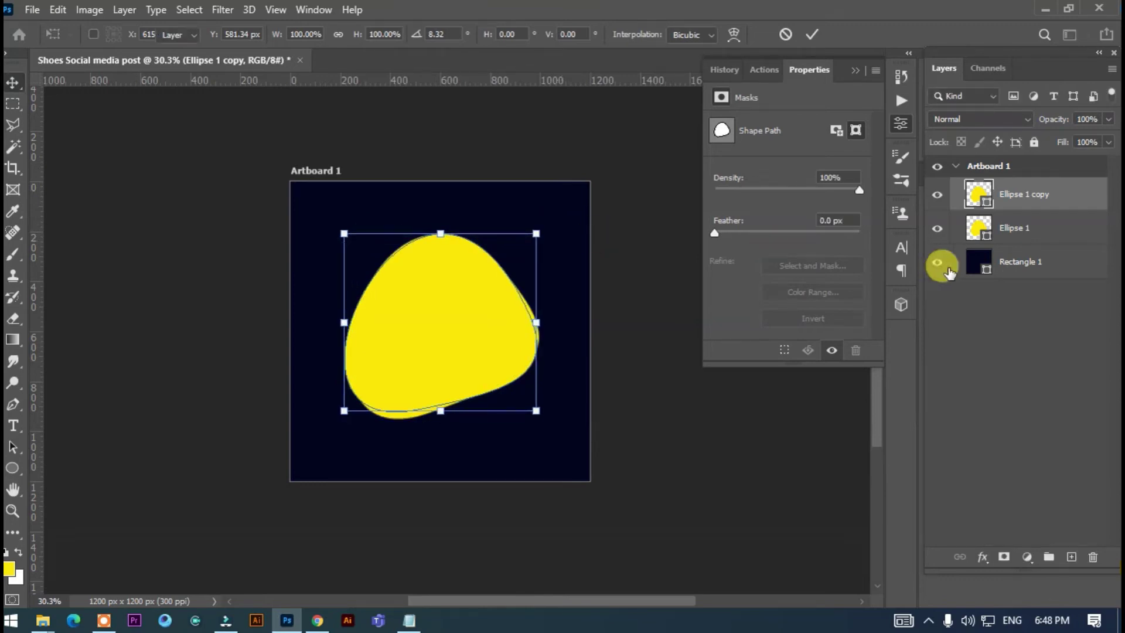
# - Change the fill color of the lower blob, Ellipse 1, to white (ffffff)
pyautogui.click(971, 229)
pyautogui.doubleClick(971, 229)
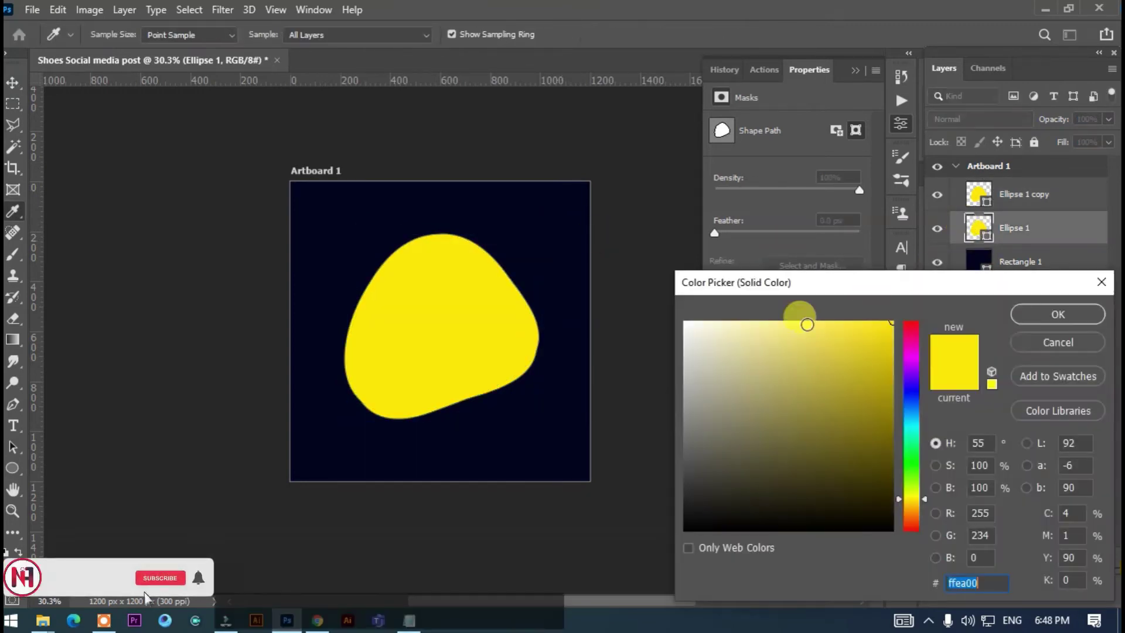
pyautogui.moveTo(879, 339); pyautogui.dragTo(677, 319)
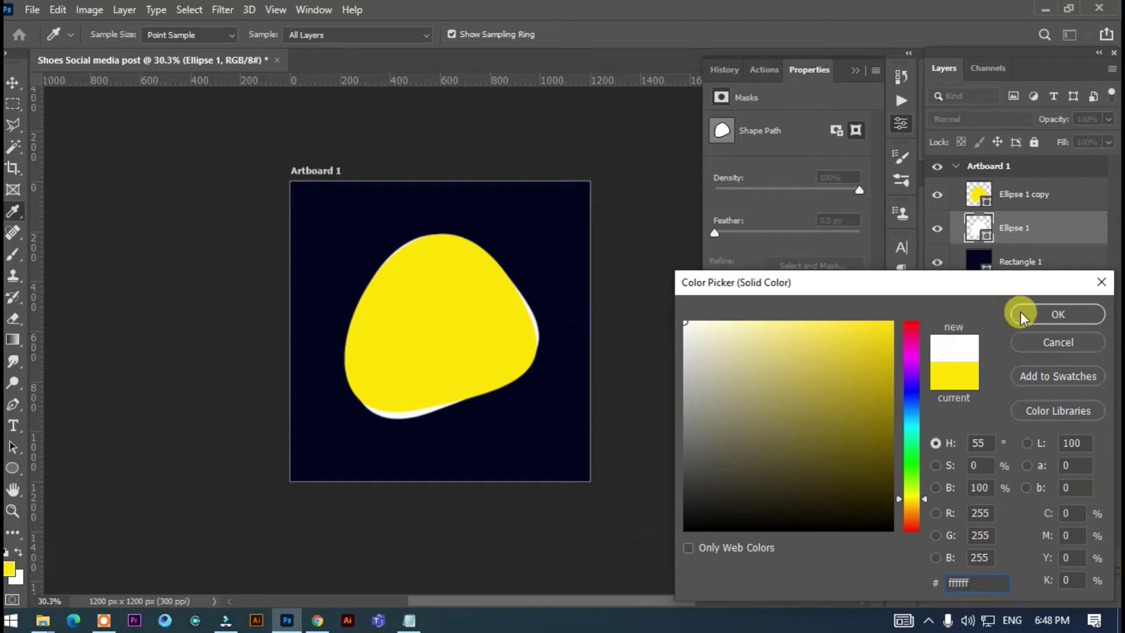
pyautogui.click(1041, 311)
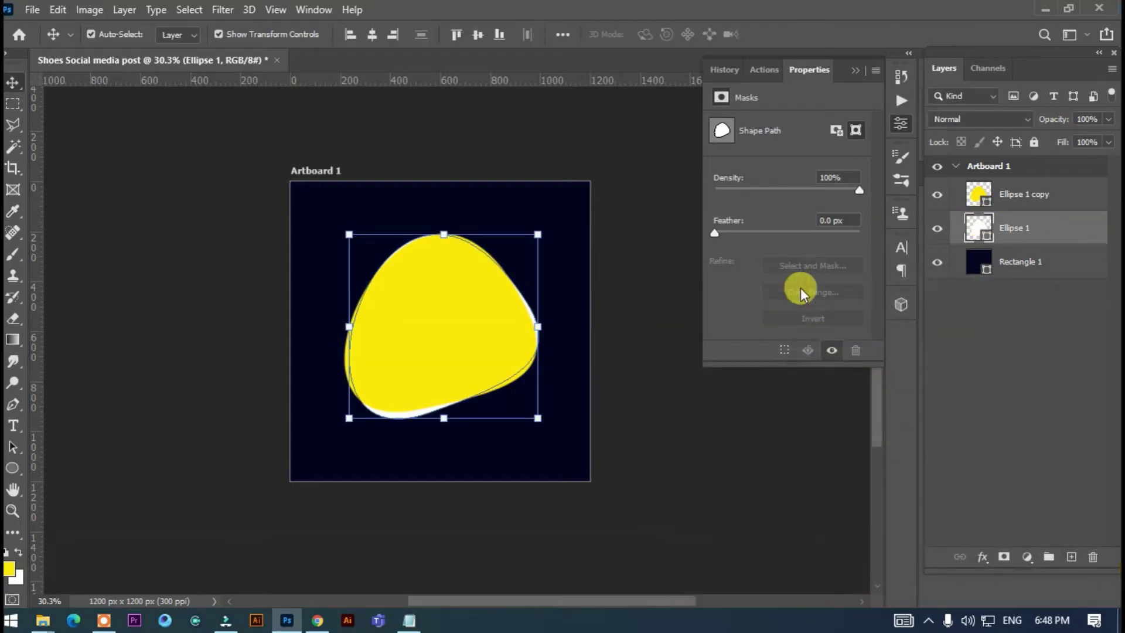
# - Scale the white blob up to about 104.86% so that it shows around the yellow one
pyautogui.click(538, 232)
pyautogui.moveTo(540, 228); pyautogui.dragTo(544, 226)
pyautogui.press('Return')
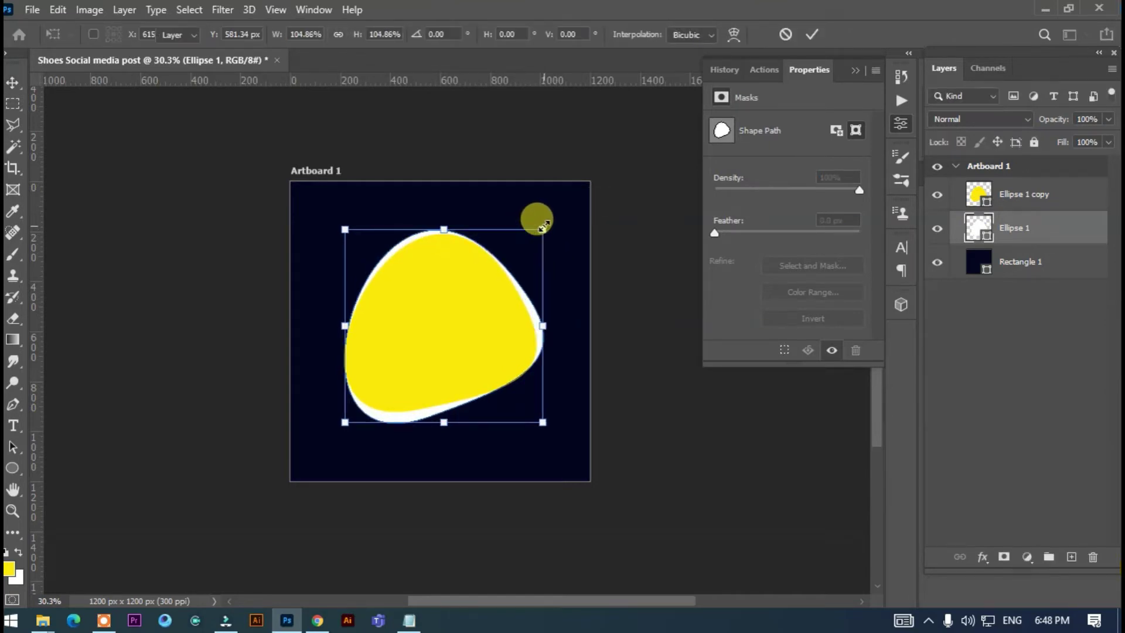
pyautogui.click(683, 168)
# - Scale the yellow blob copy to about 103.62% and rotate it about 9° clockwise
pyautogui.click(456, 346)
pyautogui.hotkey('ctrl', 't')
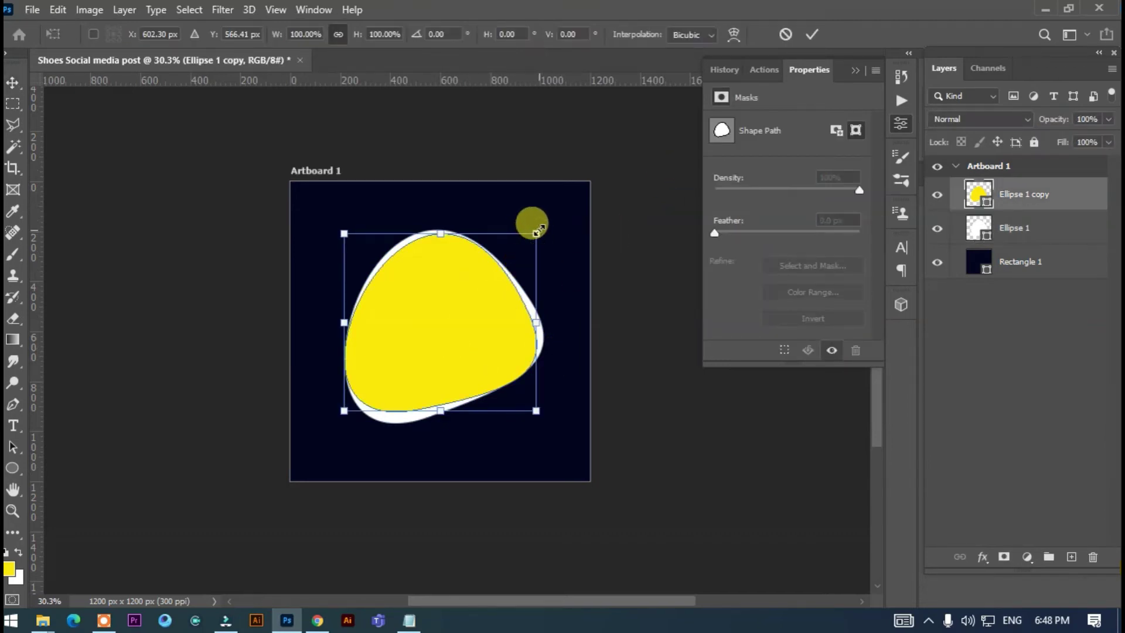
pyautogui.moveTo(540, 229); pyautogui.dragTo(563, 241)
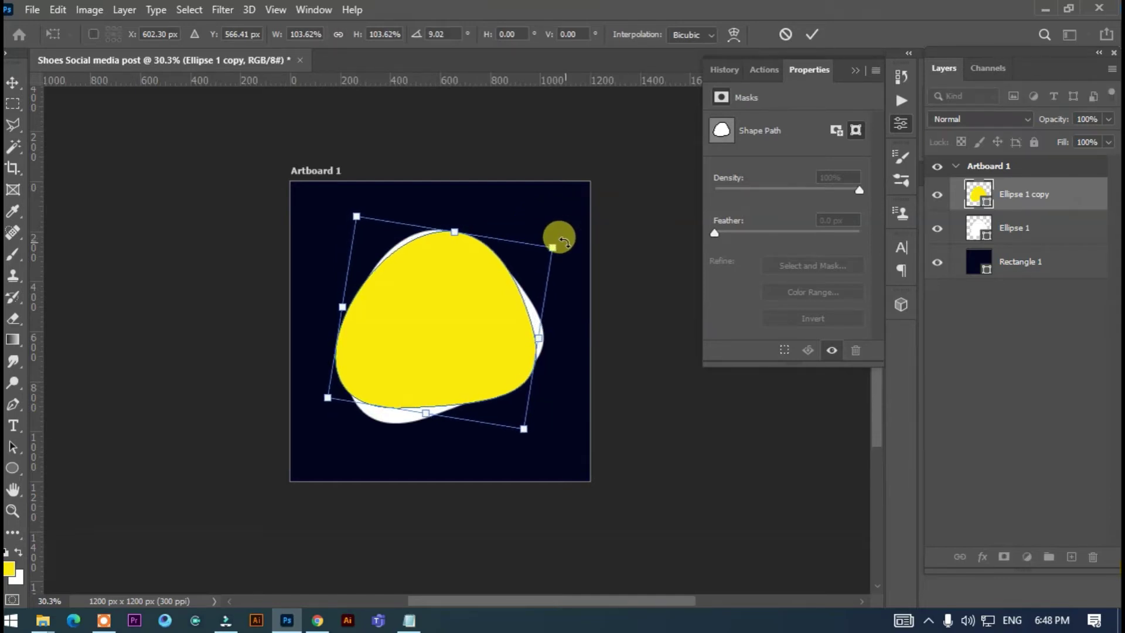
pyautogui.click(608, 179)
pyautogui.click(644, 163)
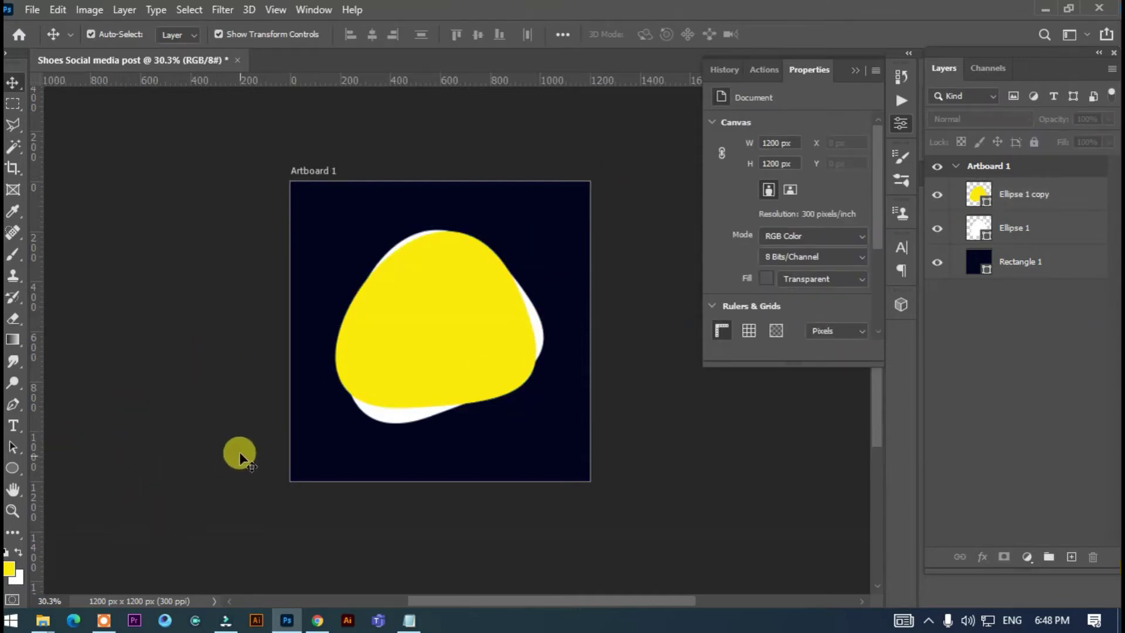
# - Place the sneaker JPG from the images folder on the artboard at about 1364 x 919 px, above the blobs
pyautogui.moveTo(63, 614)
pyautogui.click(583, 547)
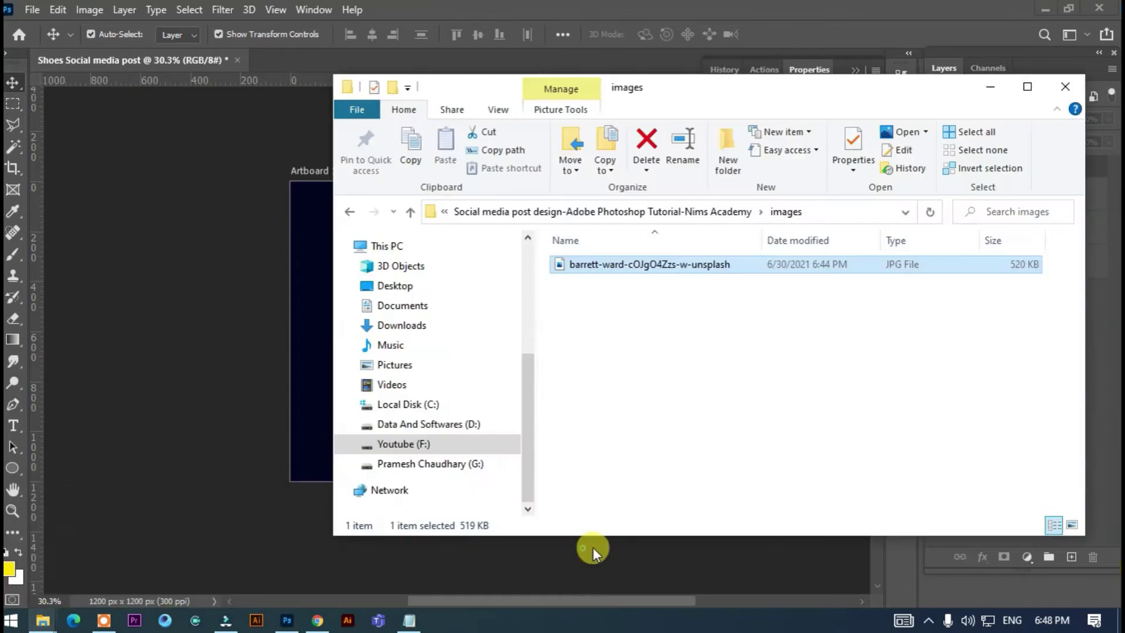
pyautogui.moveTo(685, 91); pyautogui.dragTo(895, 111)
pyautogui.moveTo(823, 291); pyautogui.dragTo(436, 340)
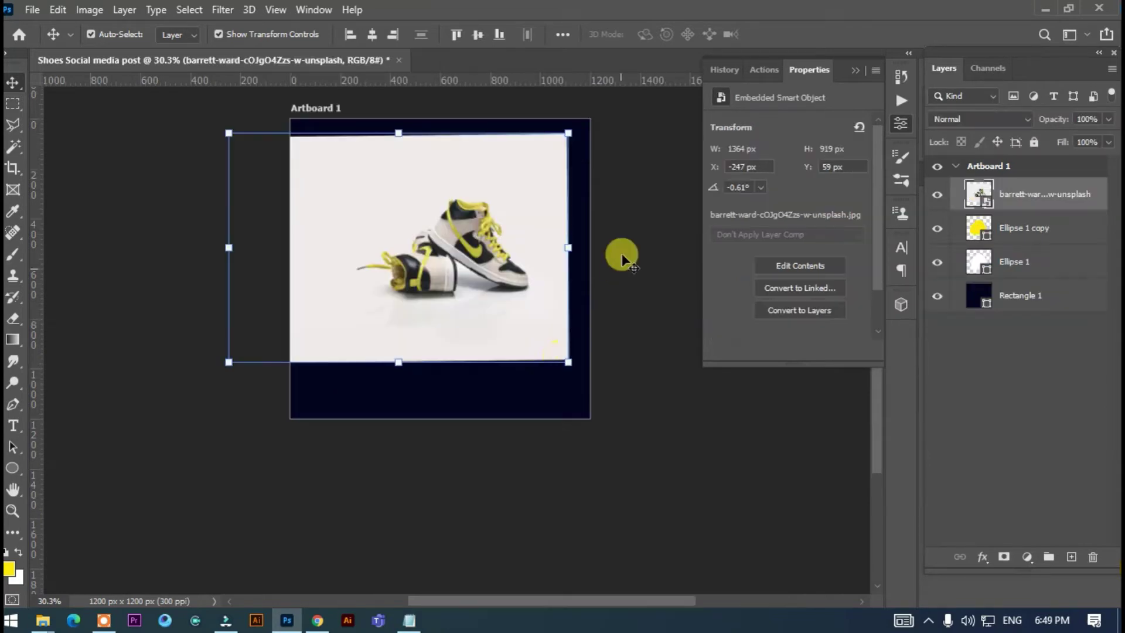
pyautogui.press('Return')
pyautogui.click(508, 305)
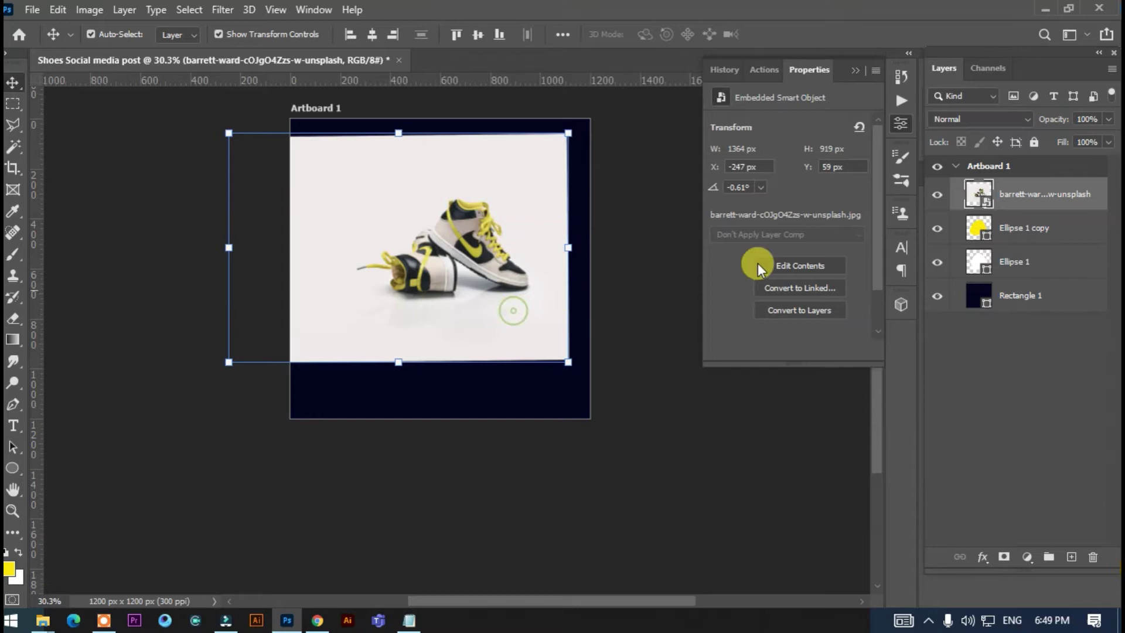
# - Set the sneaker photo's blend mode to Multiply and move it onto the yellow blob at about X -313, Y 102 px
pyautogui.click(1001, 118)
pyautogui.click(954, 181)
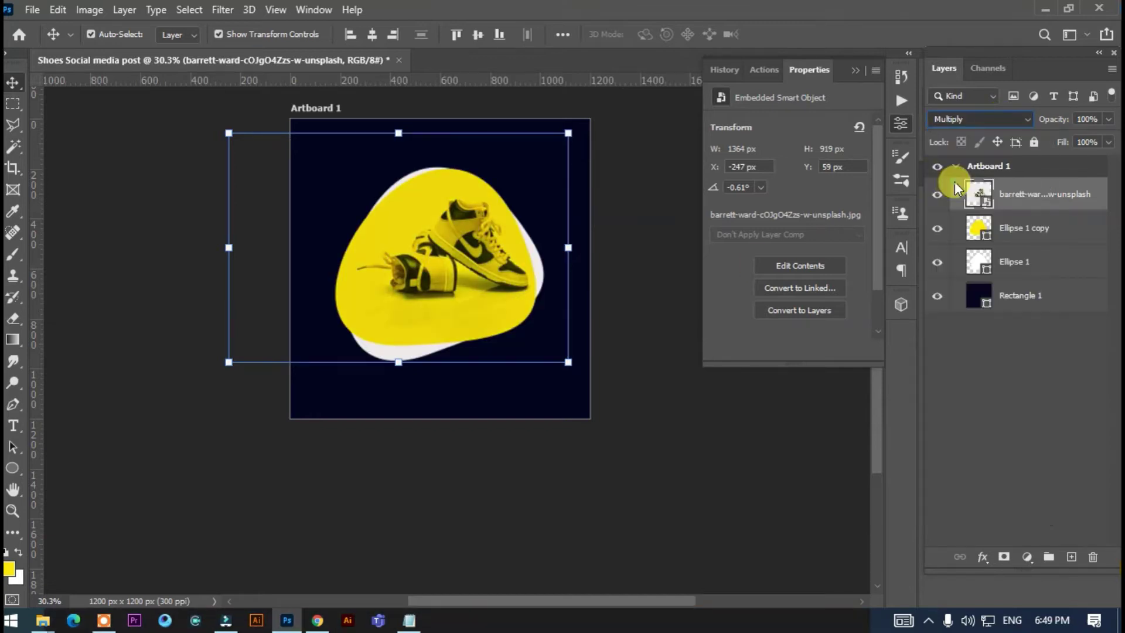
pyautogui.moveTo(467, 262); pyautogui.dragTo(456, 269)
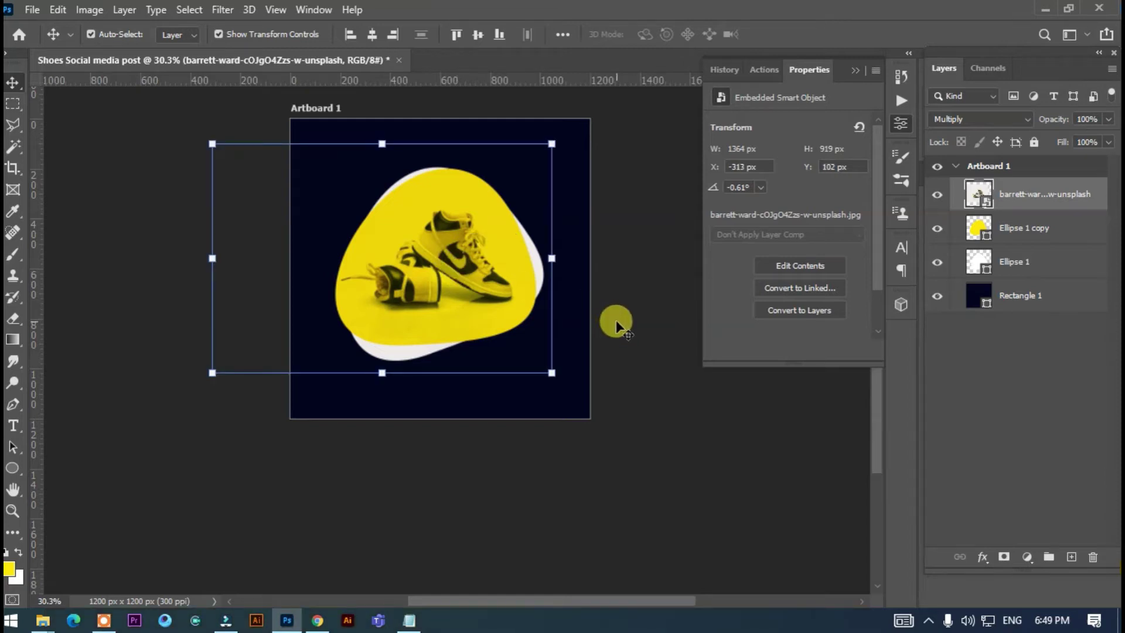
pyautogui.click(637, 309)
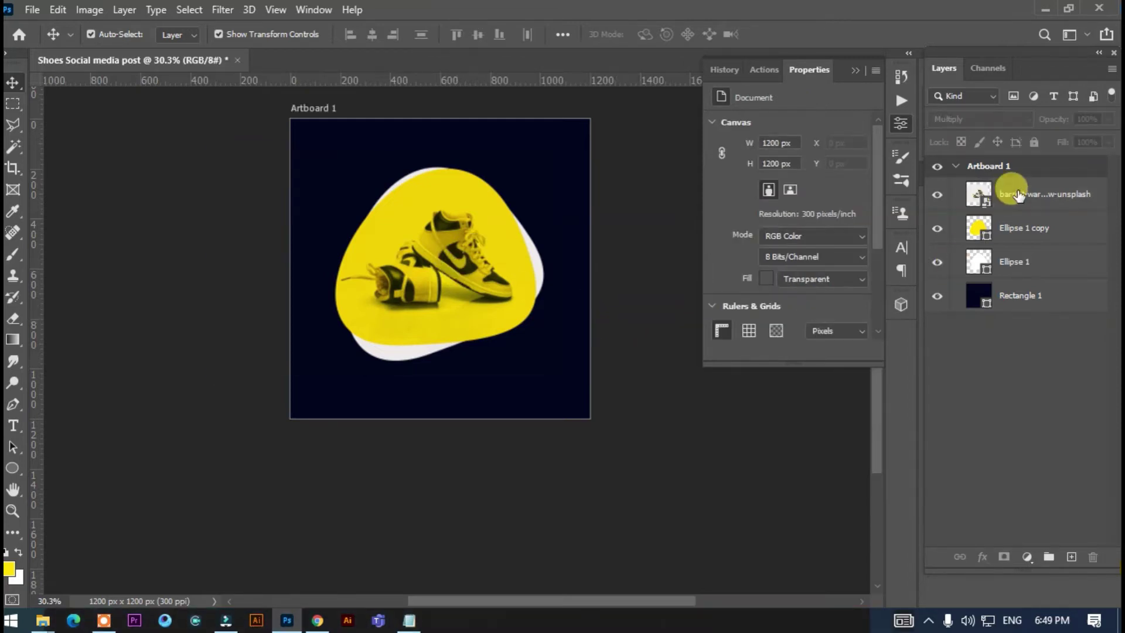
# - Duplicate the sneaker photo layer directly above the original
pyautogui.rightClick(1020, 195)
pyautogui.click(1035, 186)
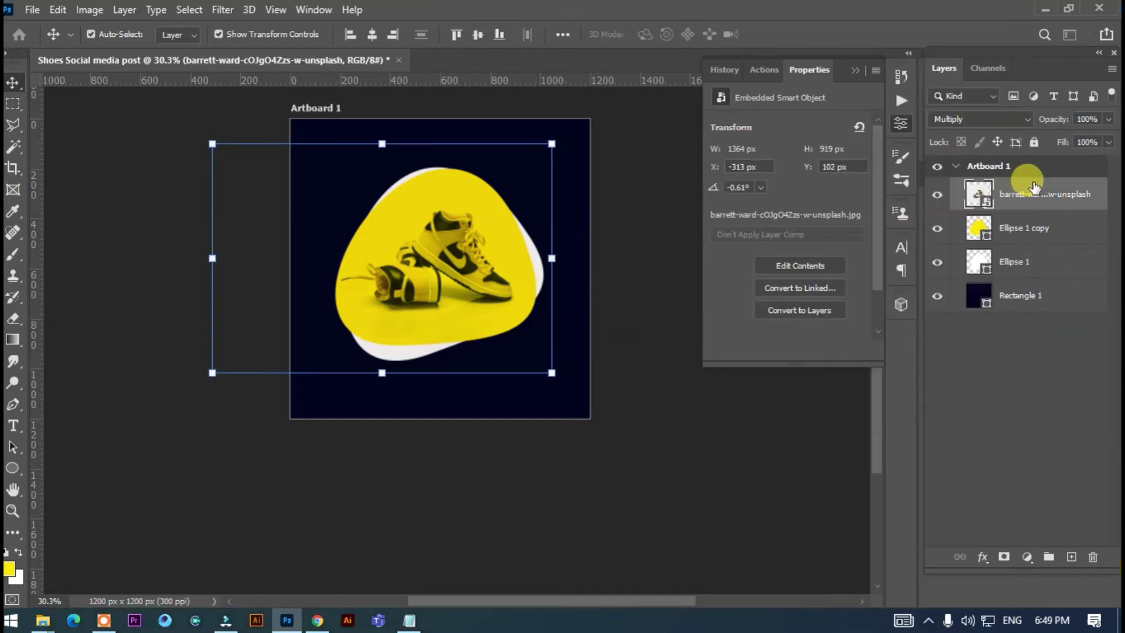
pyautogui.rightClick(1035, 188)
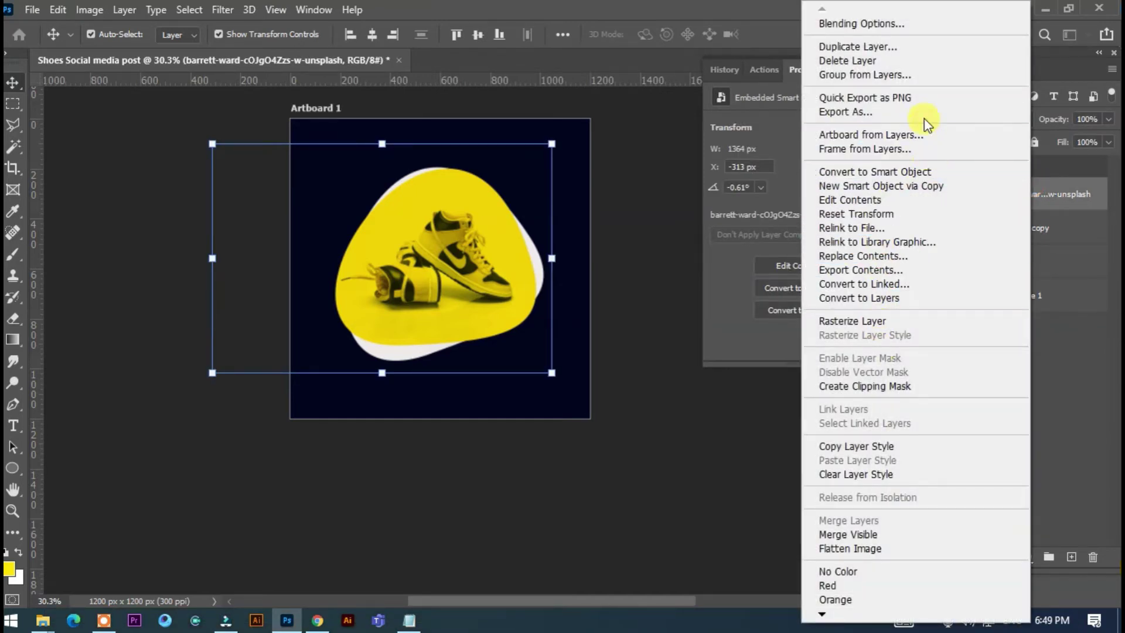
pyautogui.click(1026, 186)
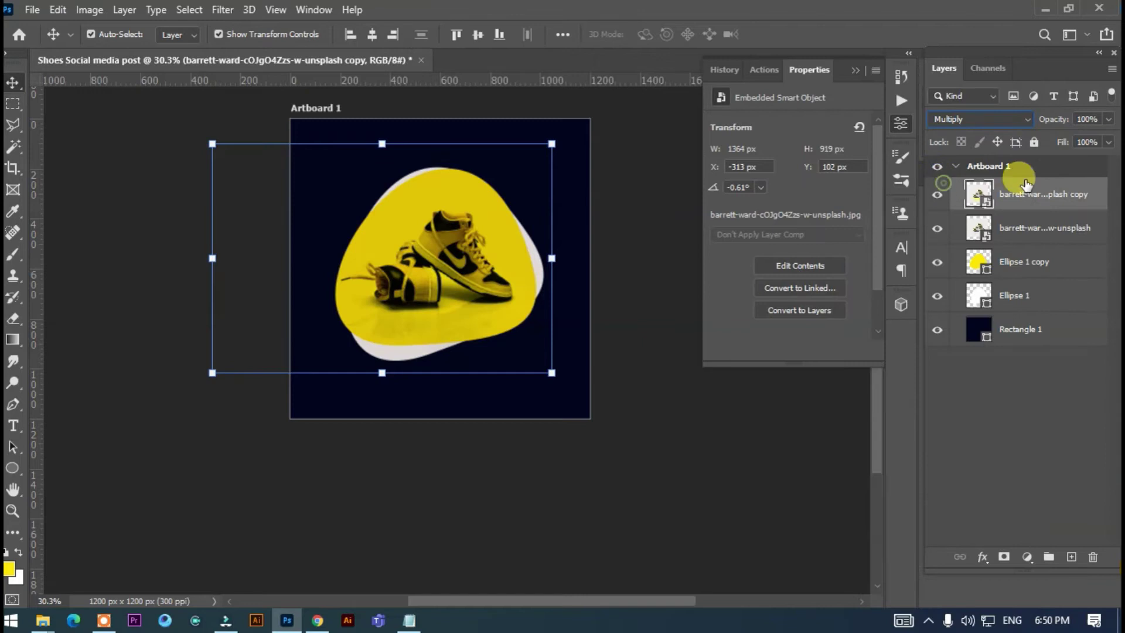
# - Lower the sneaker photo copy's fill to 78% and set its blend mode to Normal
pyautogui.click(1105, 152)
pyautogui.moveTo(1080, 165)
pyautogui.mouseDown()
pyautogui.moveTo(1067, 168)
pyautogui.moveTo(1110, 167)
pyautogui.moveTo(1092, 169)
pyautogui.mouseUp()
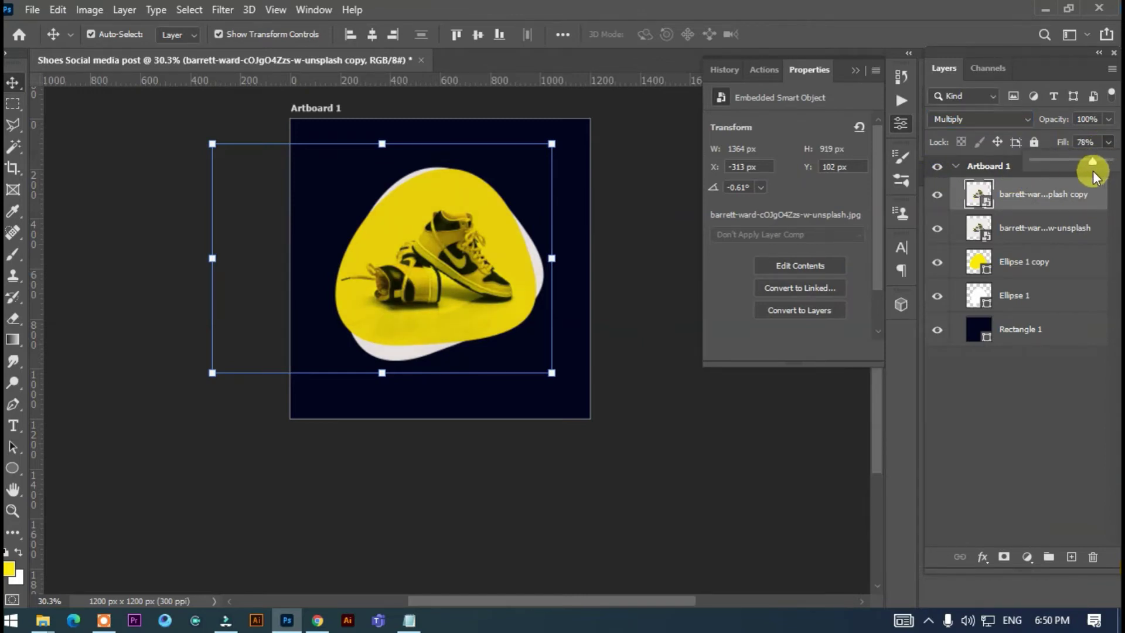
pyautogui.click(1011, 116)
pyautogui.click(1008, 120)
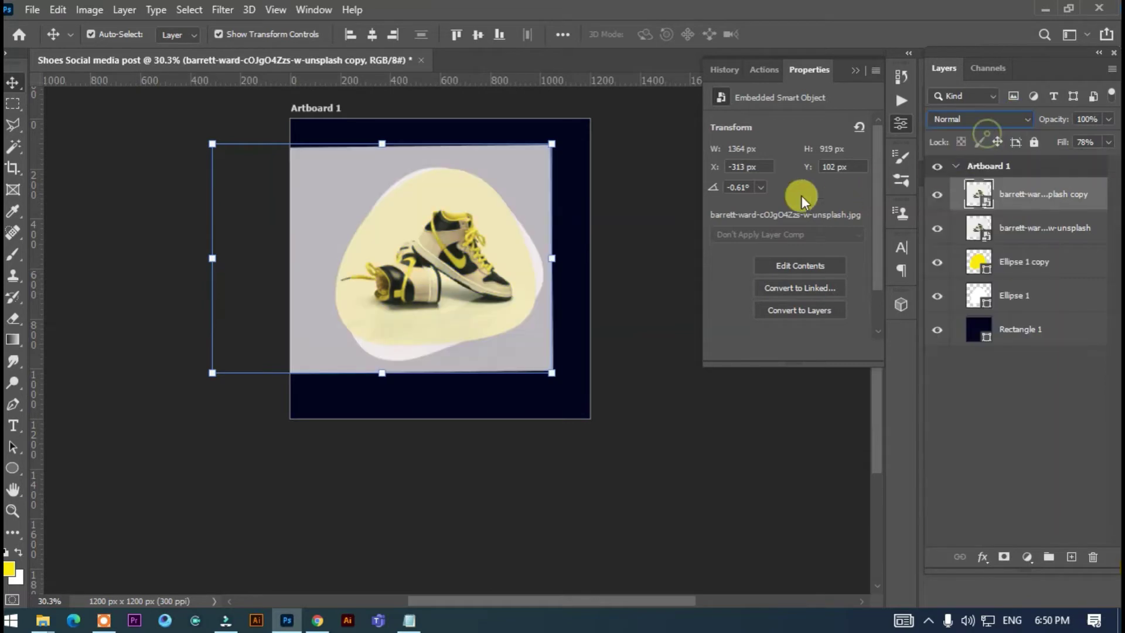
# - Nudge the photo copy to about X -317, Y 92 px, and align both photo layers by their horizontal and vertical centers
pyautogui.click(655, 206)
pyautogui.moveTo(503, 187)
pyautogui.mouseDown()
pyautogui.moveTo(521, 183)
pyautogui.moveTo(505, 180)
pyautogui.mouseUp()
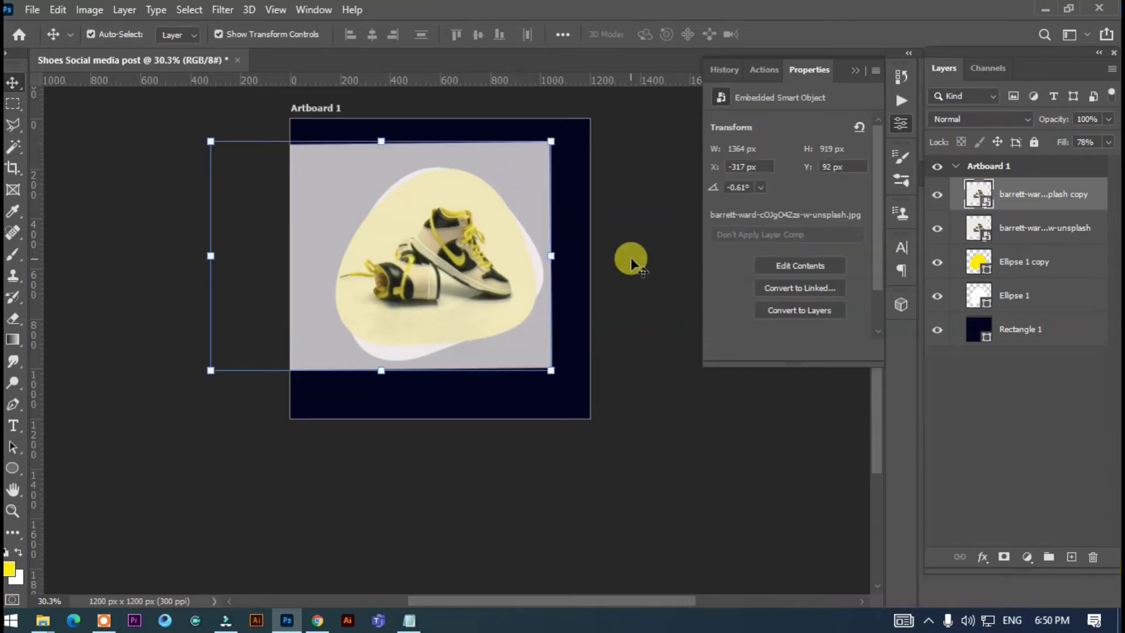
pyautogui.keyDown('shift'); pyautogui.click(1040, 235); pyautogui.keyUp('shift')
pyautogui.click(377, 35)
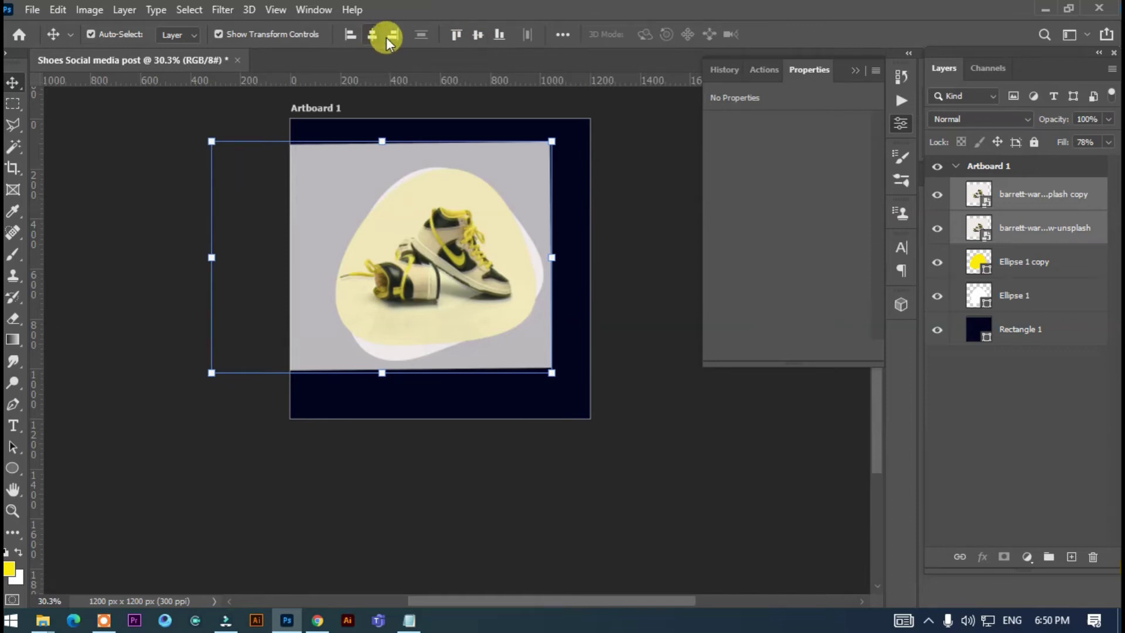
pyautogui.click(477, 37)
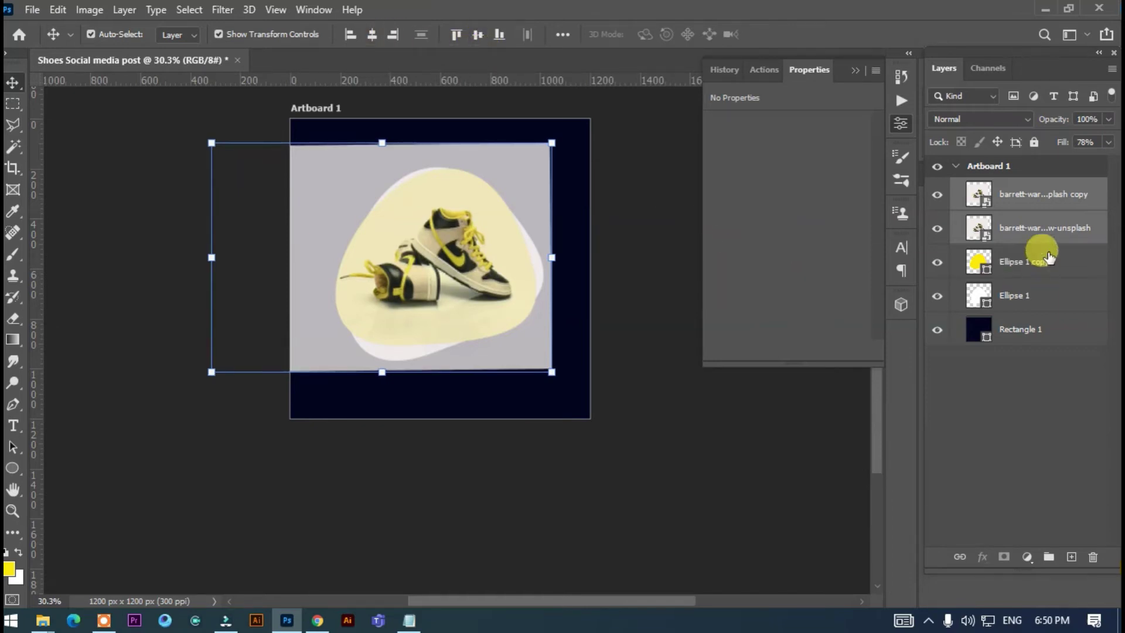
# - Raise the sneaker photo copy's fill to 100%, keeping its blend mode at Normal
pyautogui.click(1026, 194)
pyautogui.click(1000, 119)
pyautogui.click(1001, 120)
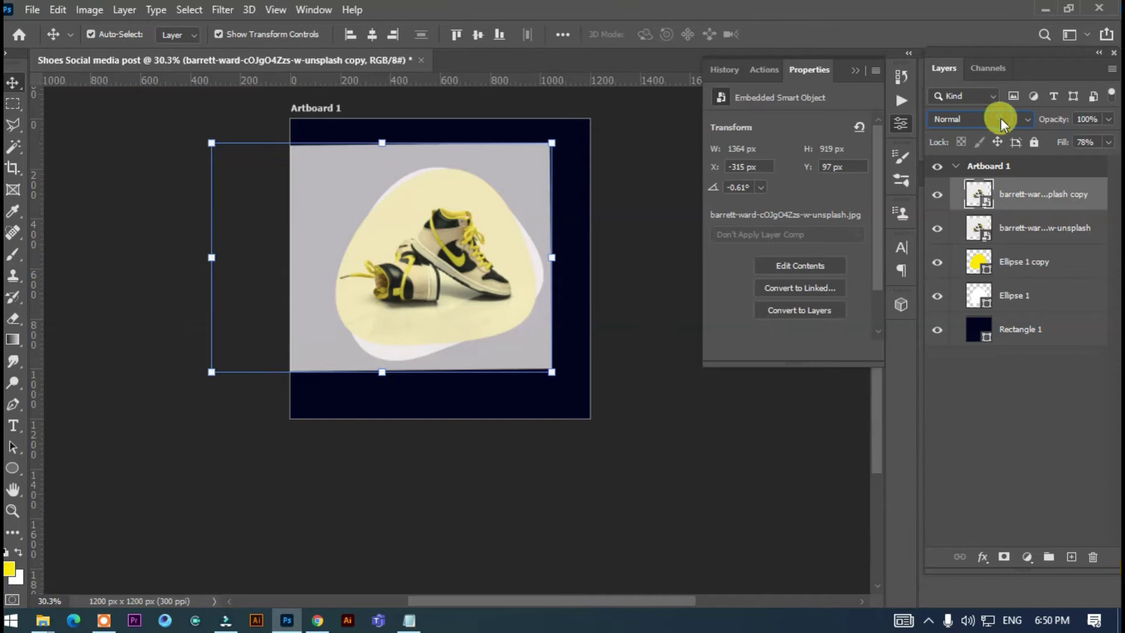
pyautogui.click(1109, 142)
pyautogui.moveTo(1090, 158); pyautogui.dragTo(1112, 169)
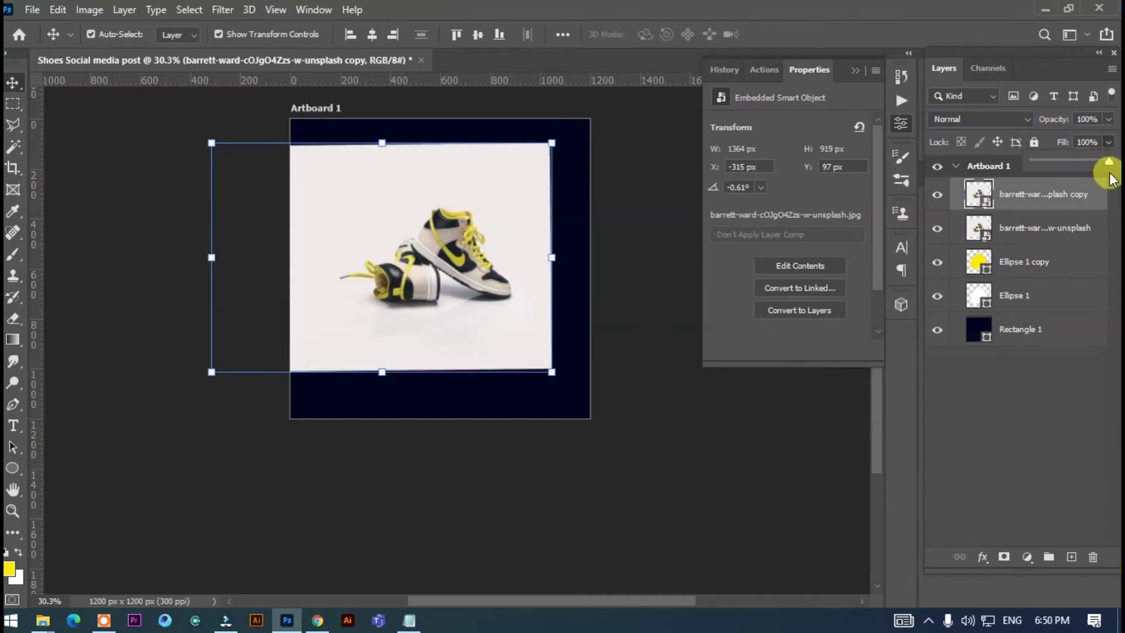
# - Clip both sneaker photo layers to the yellow blob, Ellipse 1 copy, with a clipping mask
pyautogui.keyDown('shift'); pyautogui.click(1023, 229); pyautogui.keyUp('shift')
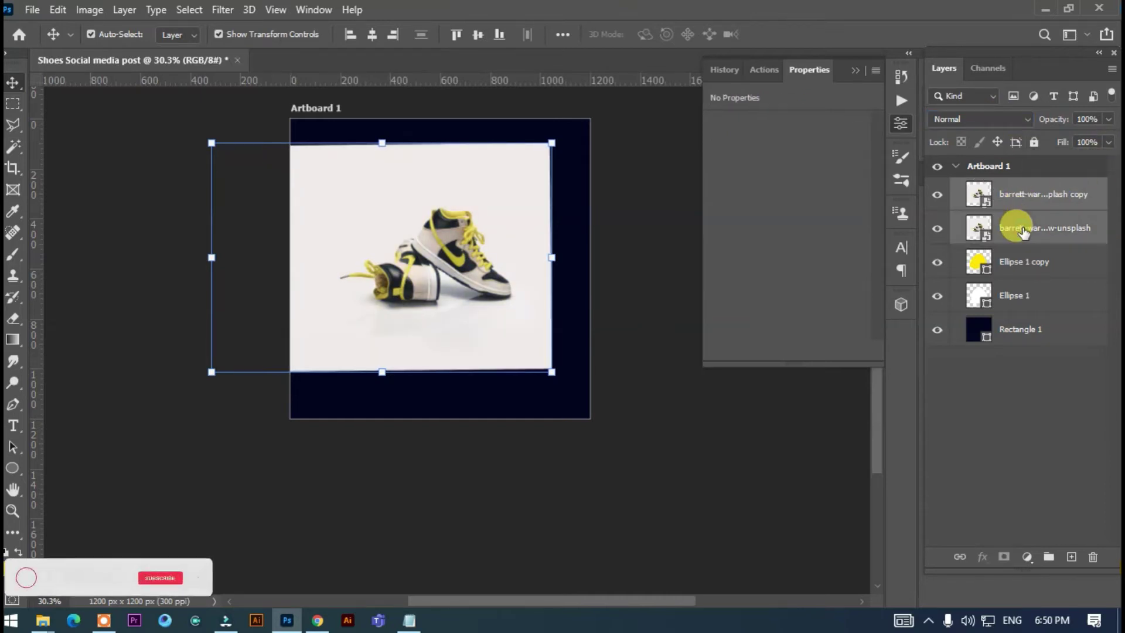
pyautogui.rightClick(1023, 228)
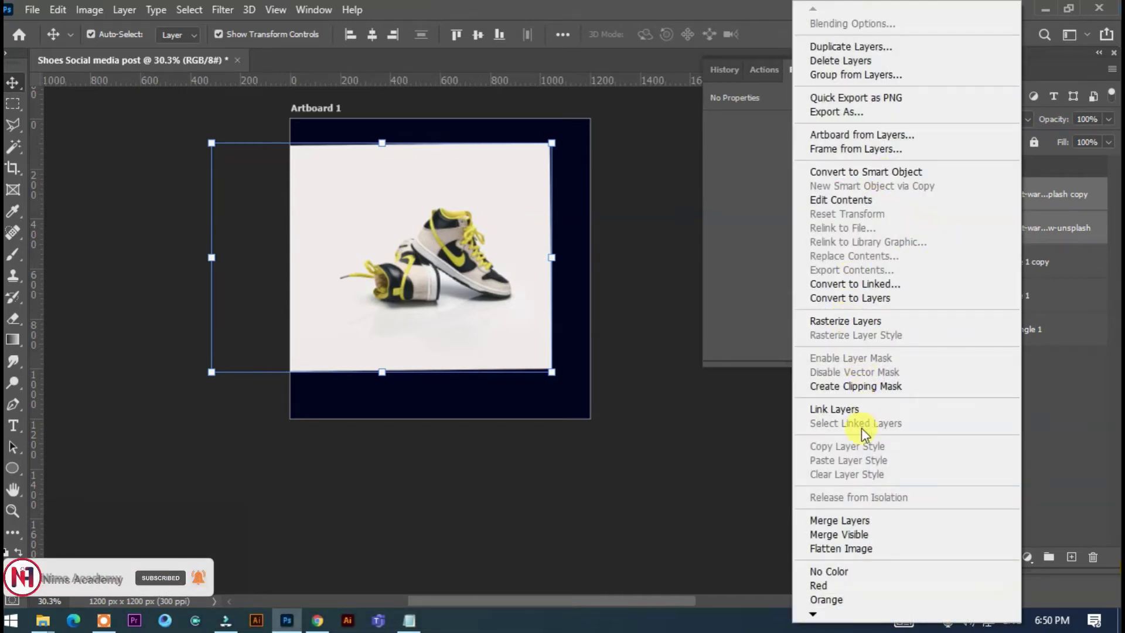
pyautogui.click(870, 387)
pyautogui.click(673, 252)
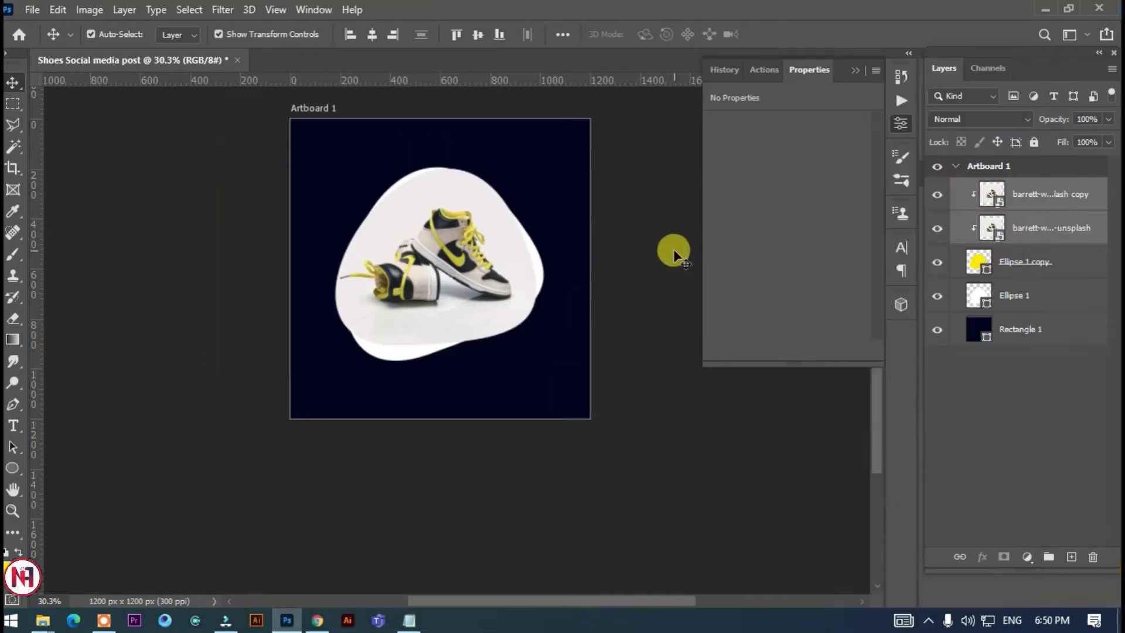
# - Change the fill of the rear blob, Ellipse 1, to the yellow ffd600 sampled from the sneaker
pyautogui.click(557, 260)
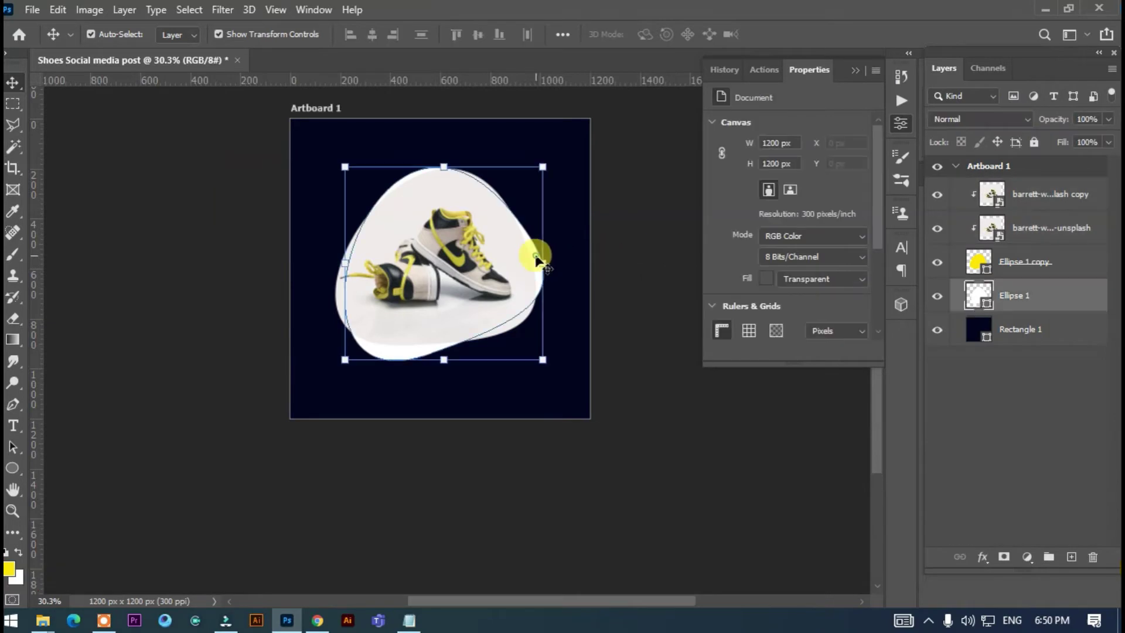
pyautogui.doubleClick(974, 295)
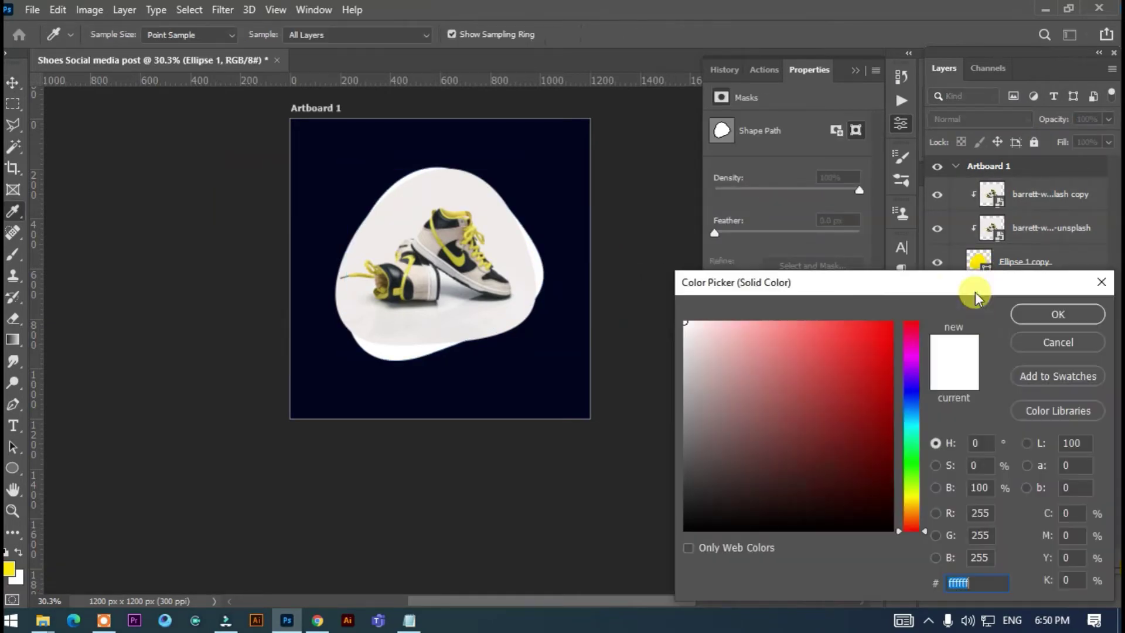
pyautogui.click(453, 213)
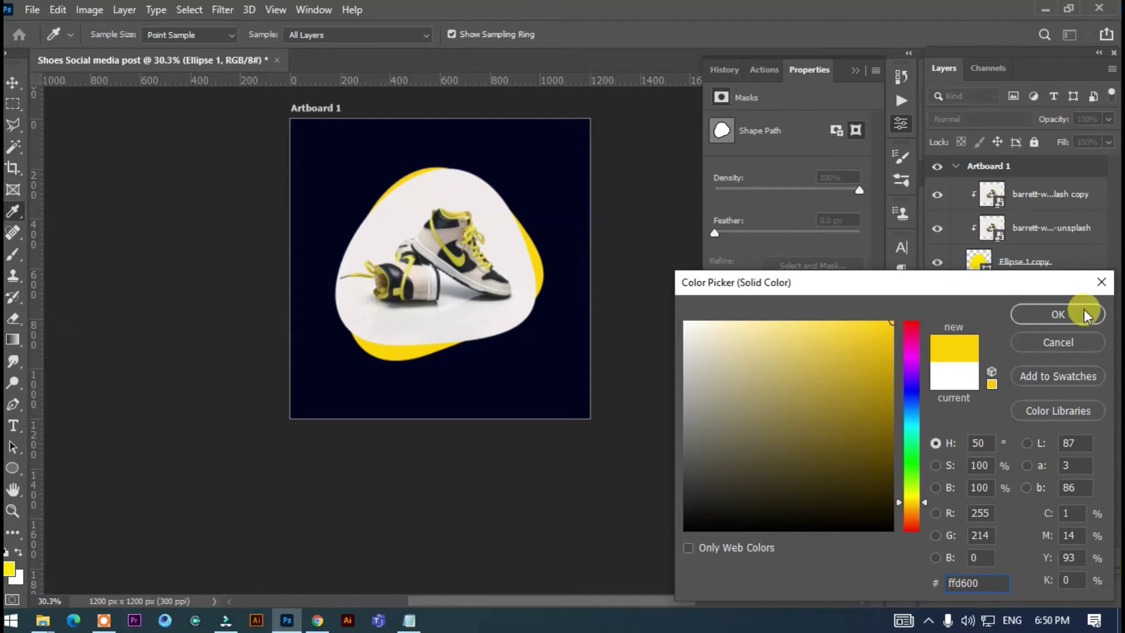
pyautogui.click(1057, 314)
pyautogui.click(616, 210)
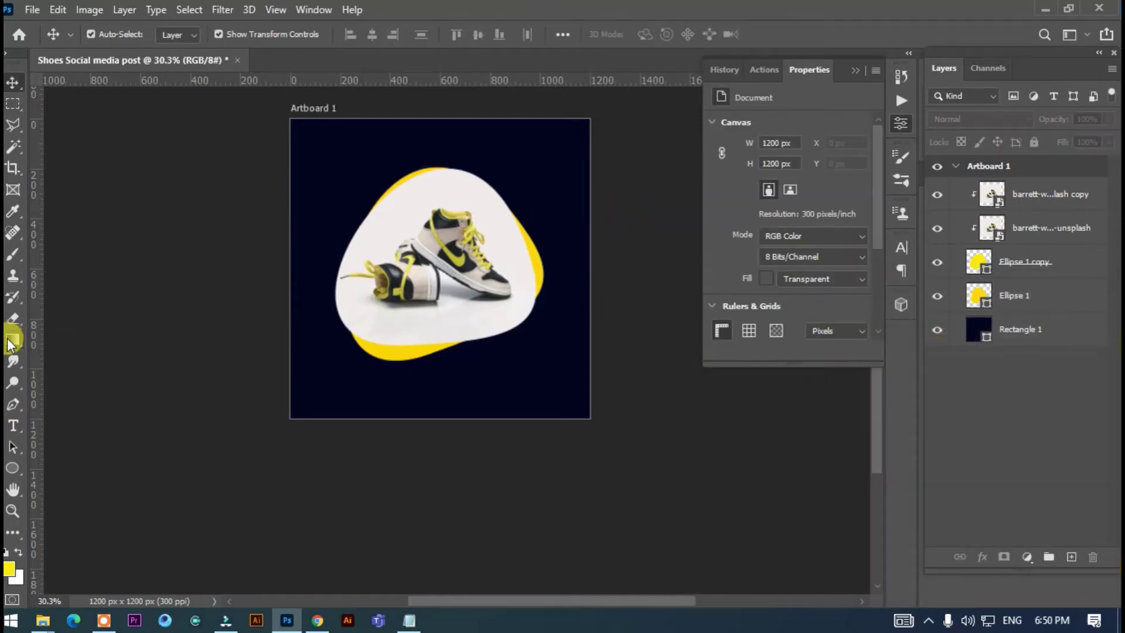
# - Draw a yellow rounded rectangle below the blobs and narrow it to about 476 x 105 px
pyautogui.rightClick(15, 464)
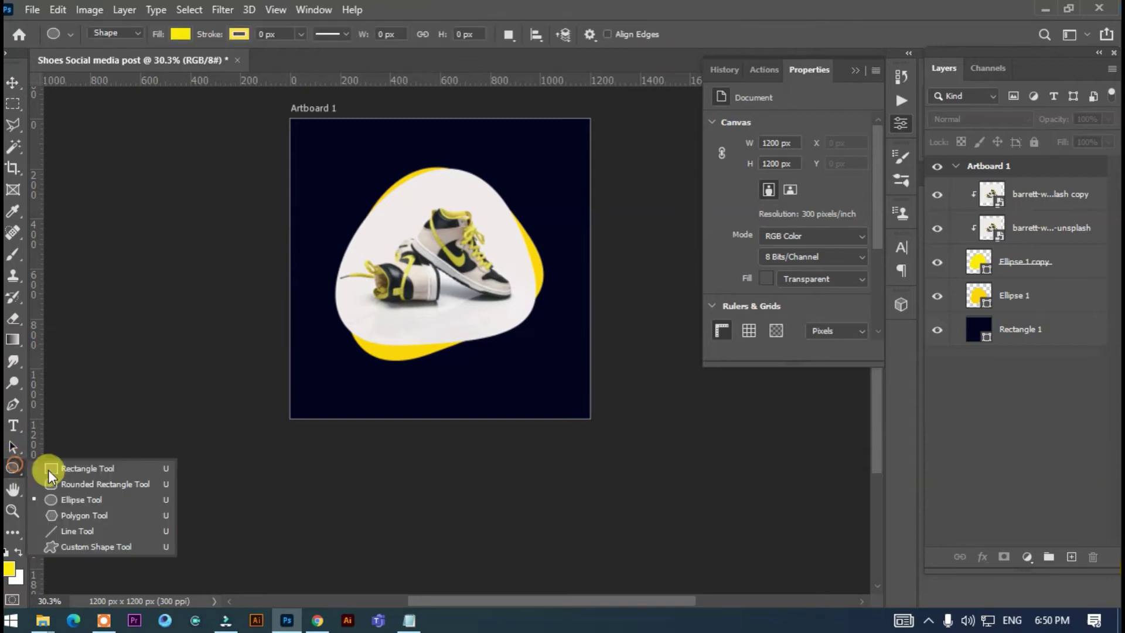
pyautogui.click(75, 485)
pyautogui.moveTo(355, 370); pyautogui.dragTo(497, 368)
pyautogui.click(13, 82)
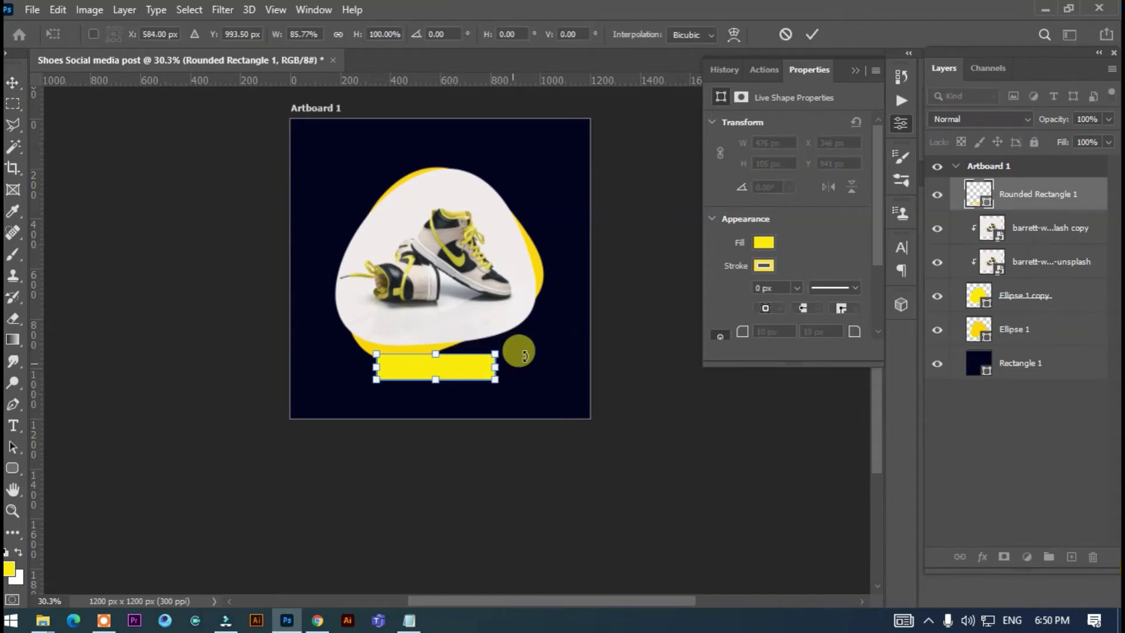
# - Move the sneaker photos and both blobs up together, and nudge the yellow rounded rectangle to about X 349, Y 937 px
pyautogui.click(1019, 330)
pyautogui.keyDown('shift'); pyautogui.click(1034, 233); pyautogui.keyUp('shift')
pyautogui.moveTo(472, 188); pyautogui.dragTo(473, 175)
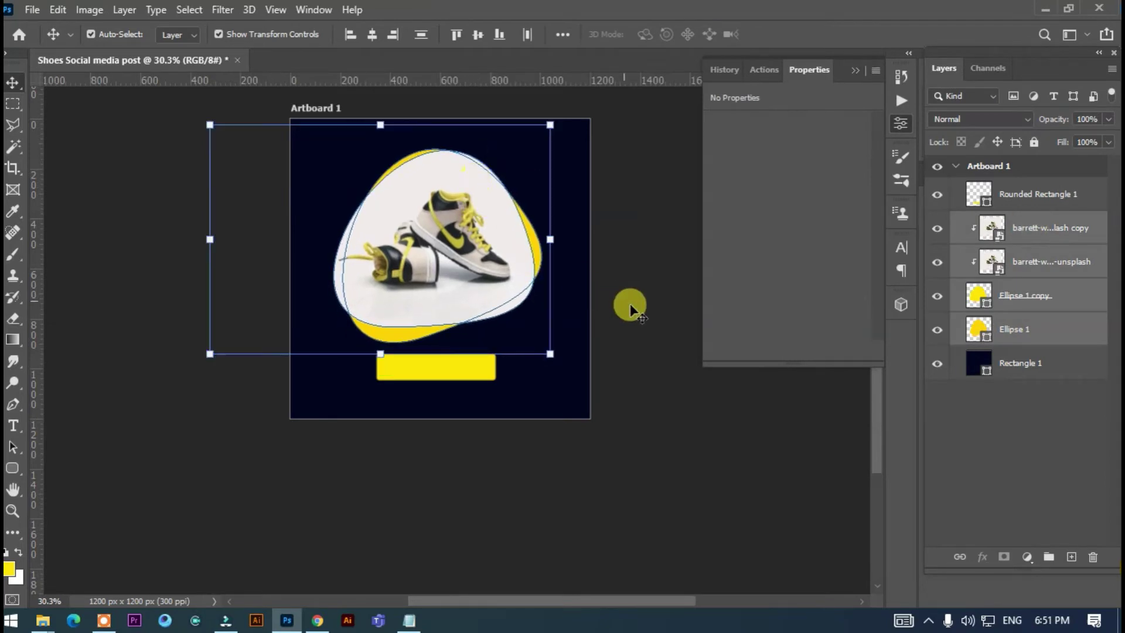
pyautogui.click(627, 307)
pyautogui.moveTo(469, 381); pyautogui.dragTo(467, 370)
pyautogui.click(628, 328)
# - Start a text line beside the yellow rounded rectangle, with its size at 32 pt and its font as Gotham Medium
pyautogui.scroll(4, 462, 371)
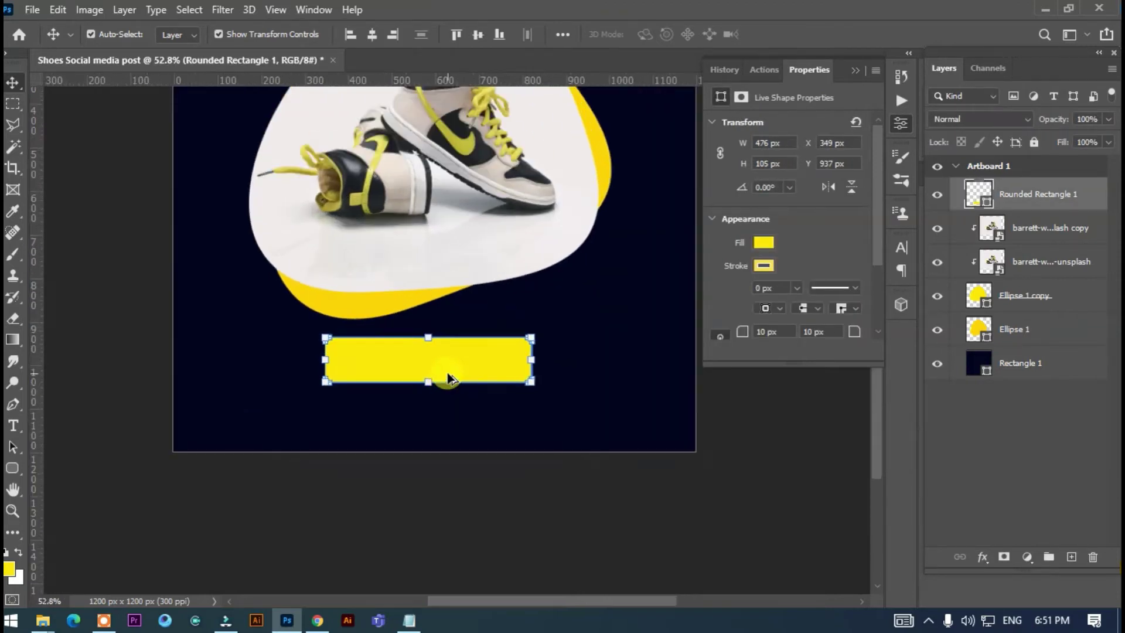
pyautogui.press('t')
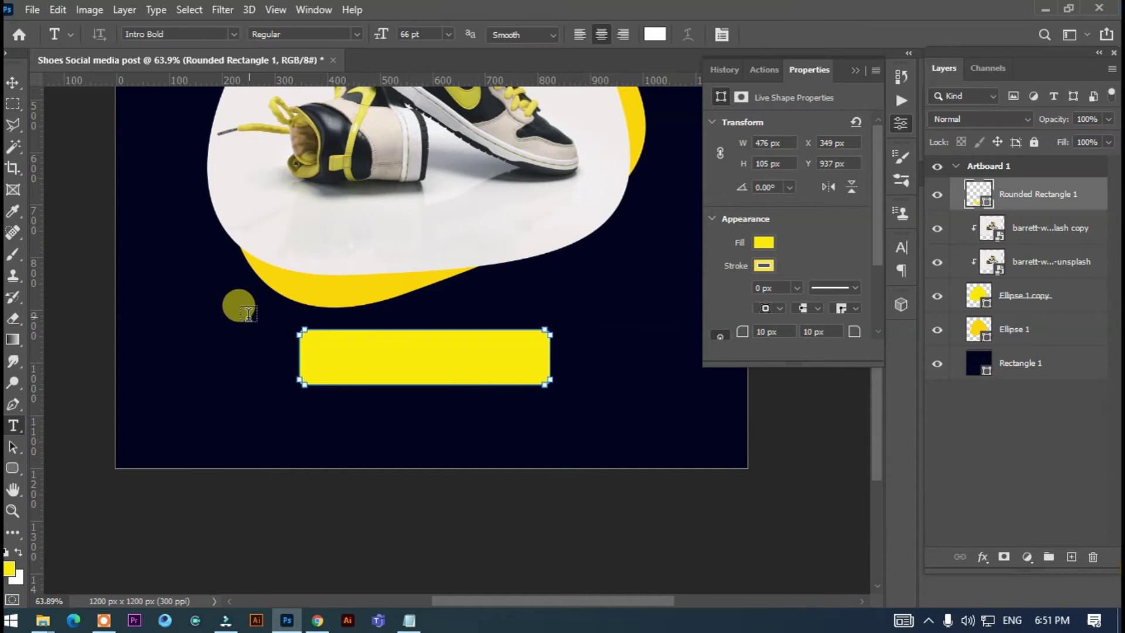
pyautogui.click(231, 315)
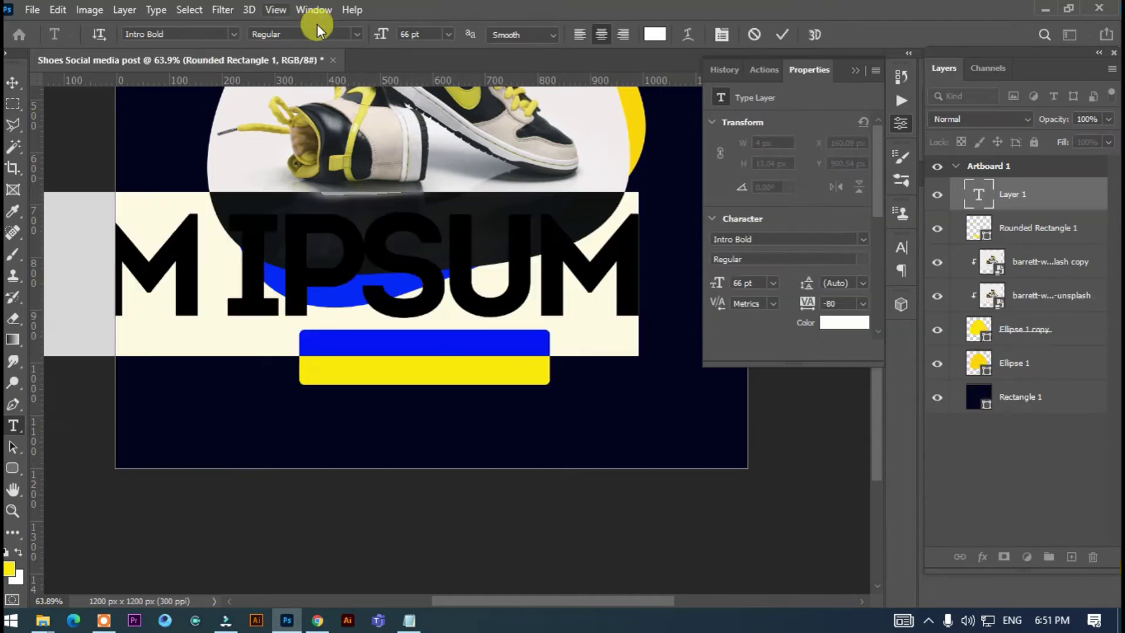
pyautogui.moveTo(382, 37); pyautogui.dragTo(318, 47)
pyautogui.click(234, 34)
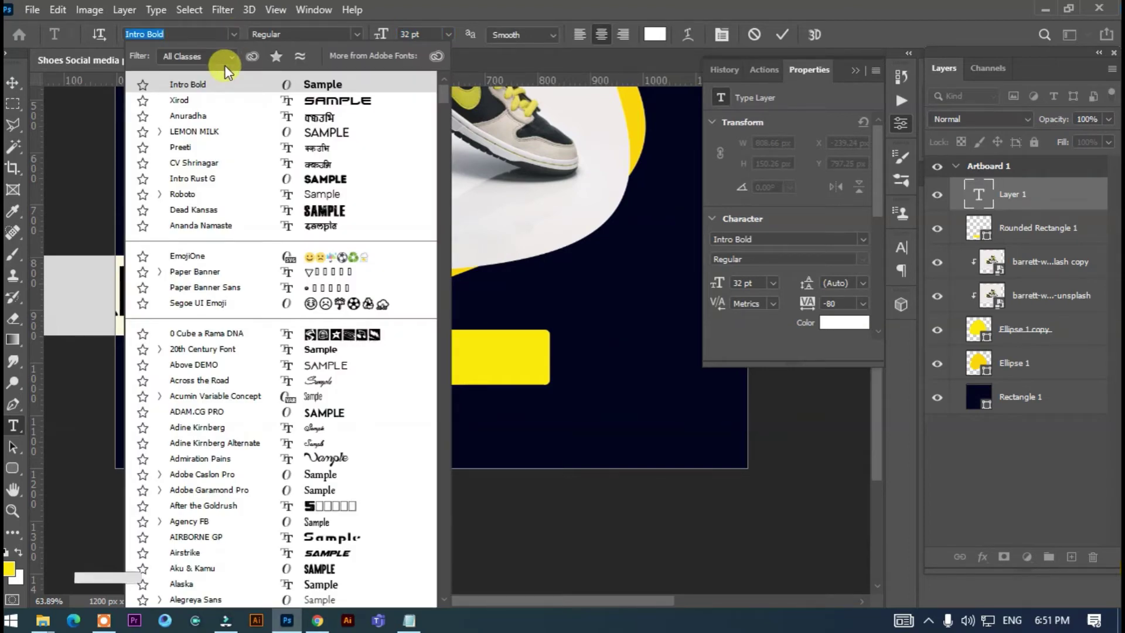
pyautogui.write('got')
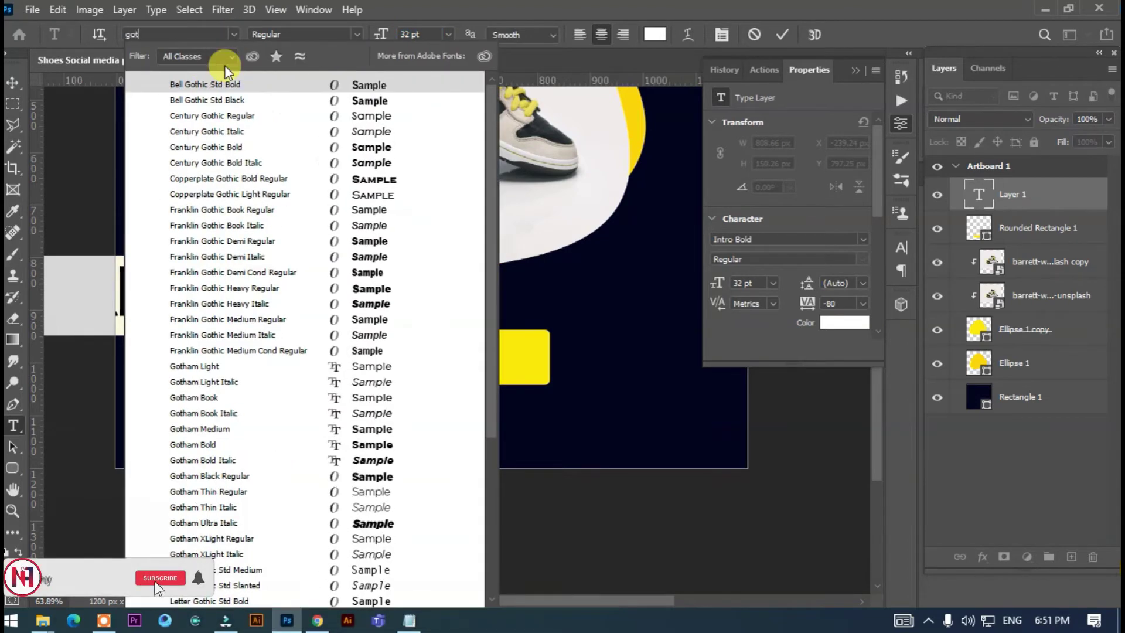
pyautogui.write('ham')
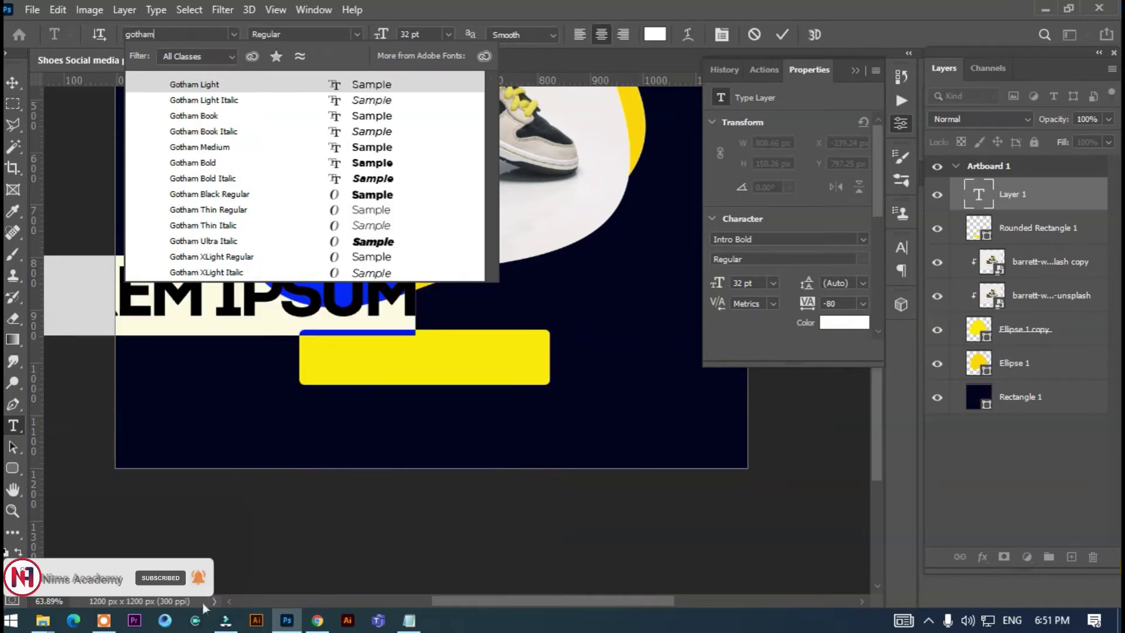
pyautogui.click(314, 151)
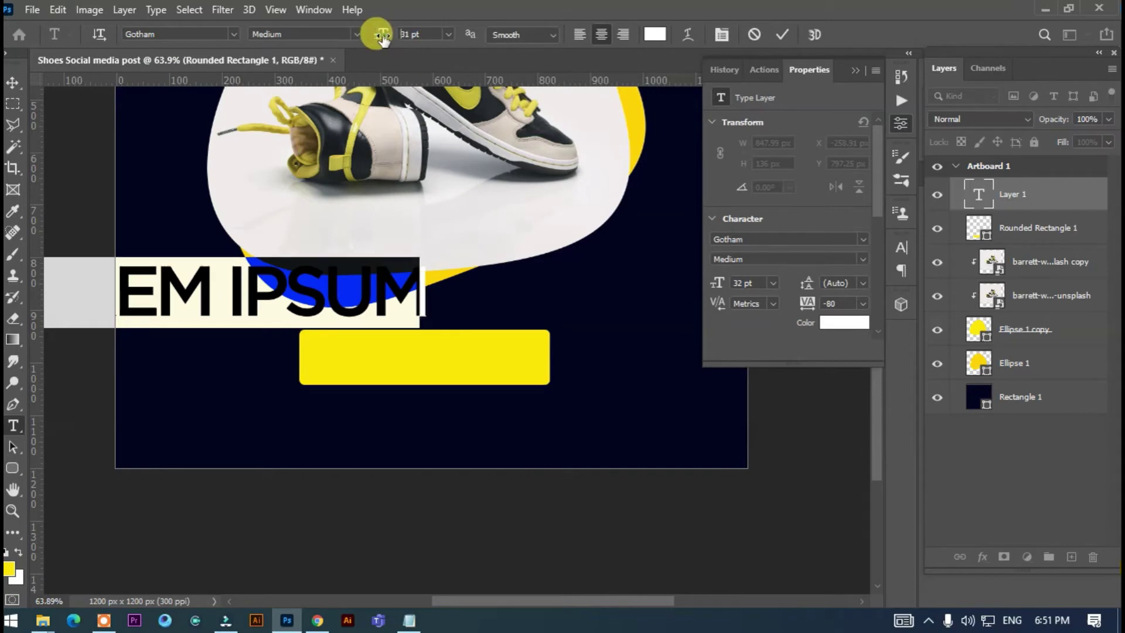
# - Reduce the text size to 9 pt and replace the placeholder with "BUY NOW"
pyautogui.moveTo(361, 46); pyautogui.dragTo(366, 48)
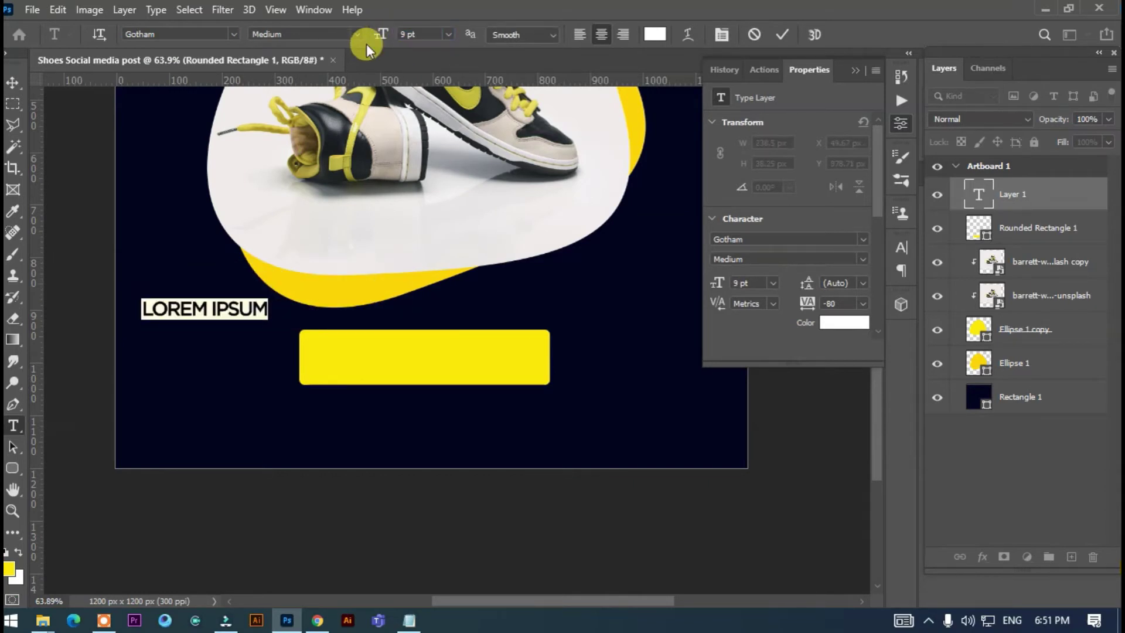
pyautogui.write('BUY NOW')
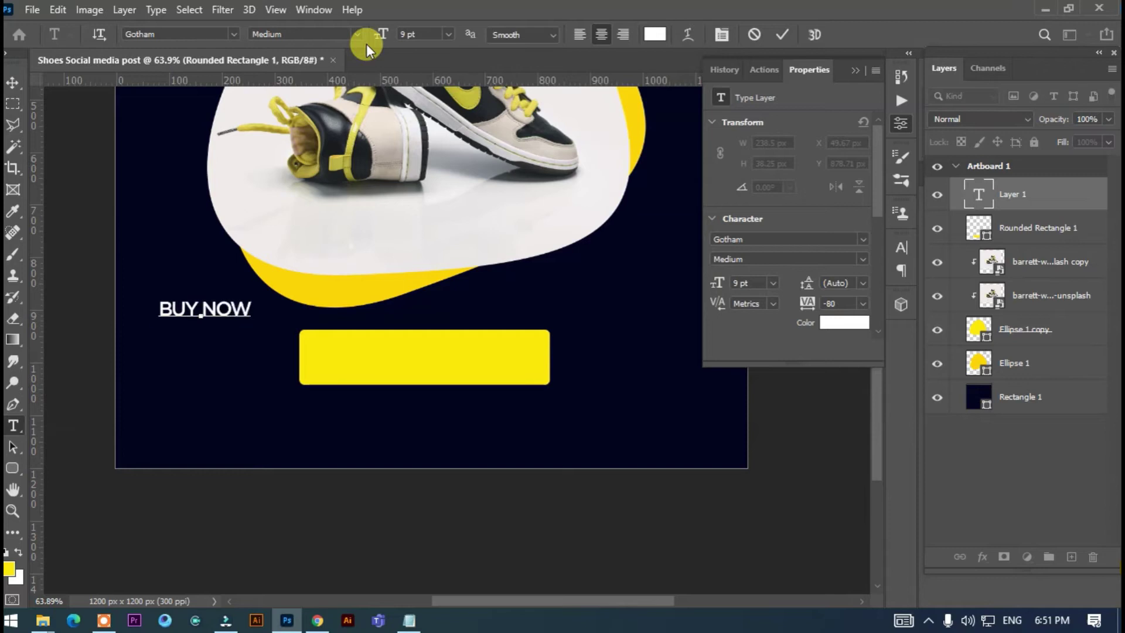
# - Place the BUY NOW text on the yellow rounded rectangle and set its size to 12 pt
pyautogui.hotkey('ctrl', 'a')
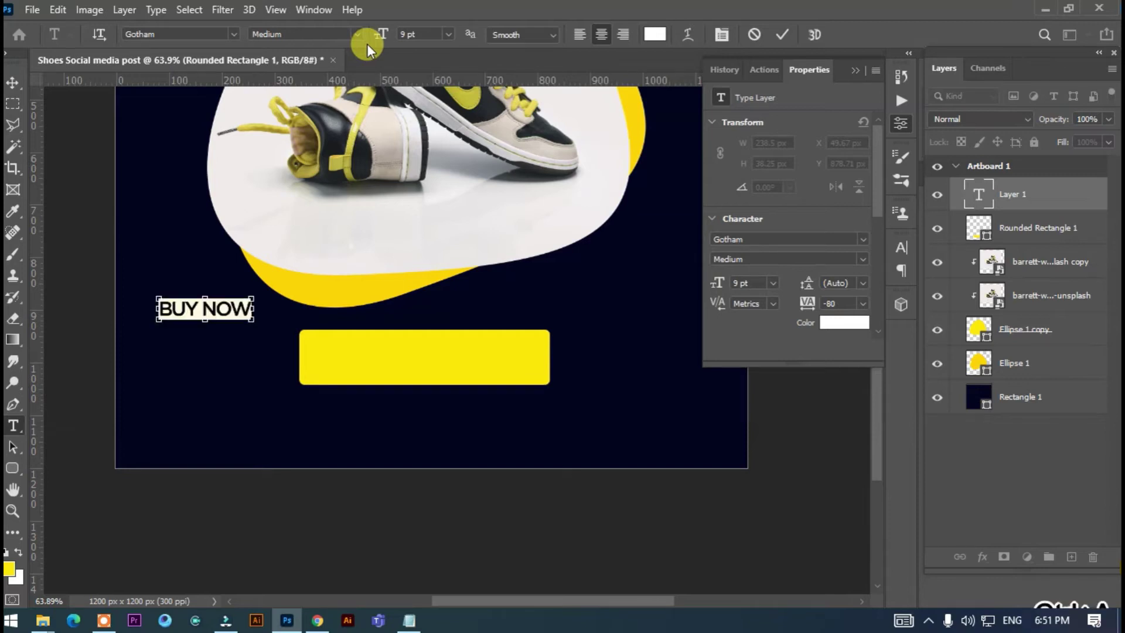
pyautogui.moveTo(240, 369); pyautogui.dragTo(431, 414)
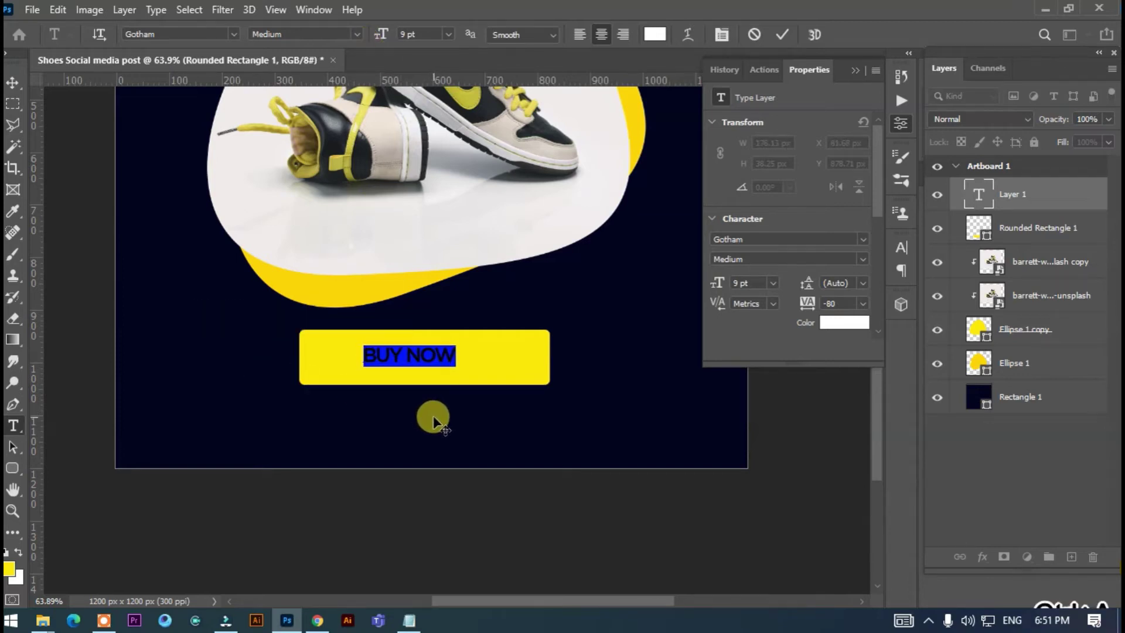
pyautogui.moveTo(382, 37); pyautogui.dragTo(383, 38)
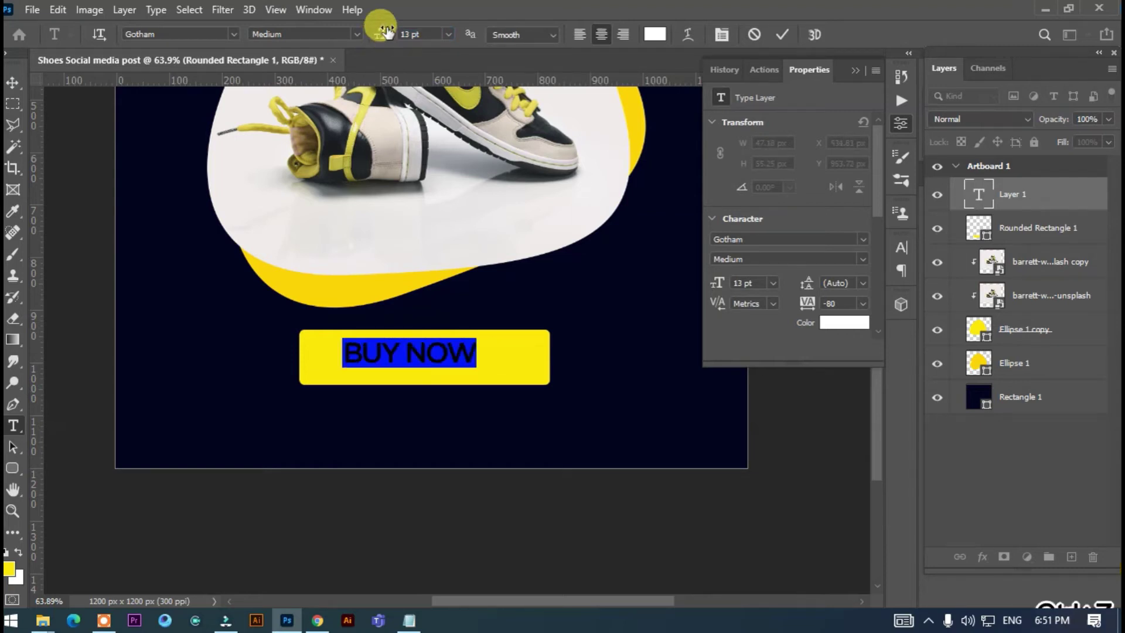
pyautogui.click(422, 31)
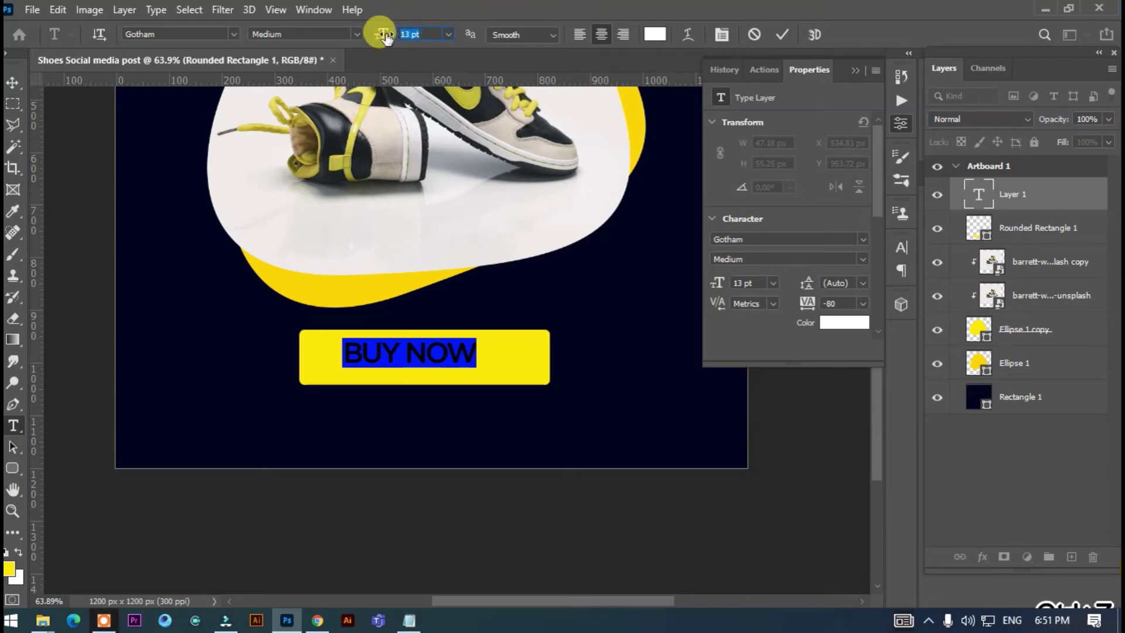
pyautogui.write('12')
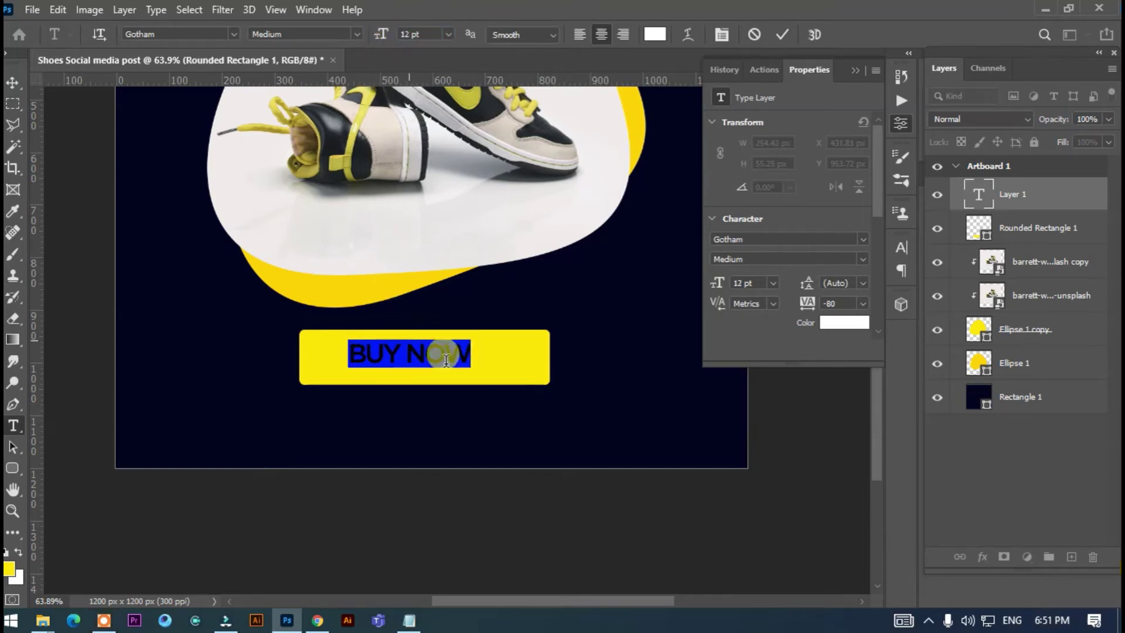
# - Recolour the BUY NOW text dark navy, #020520, sampled from the artboard background
pyautogui.click(687, 34)
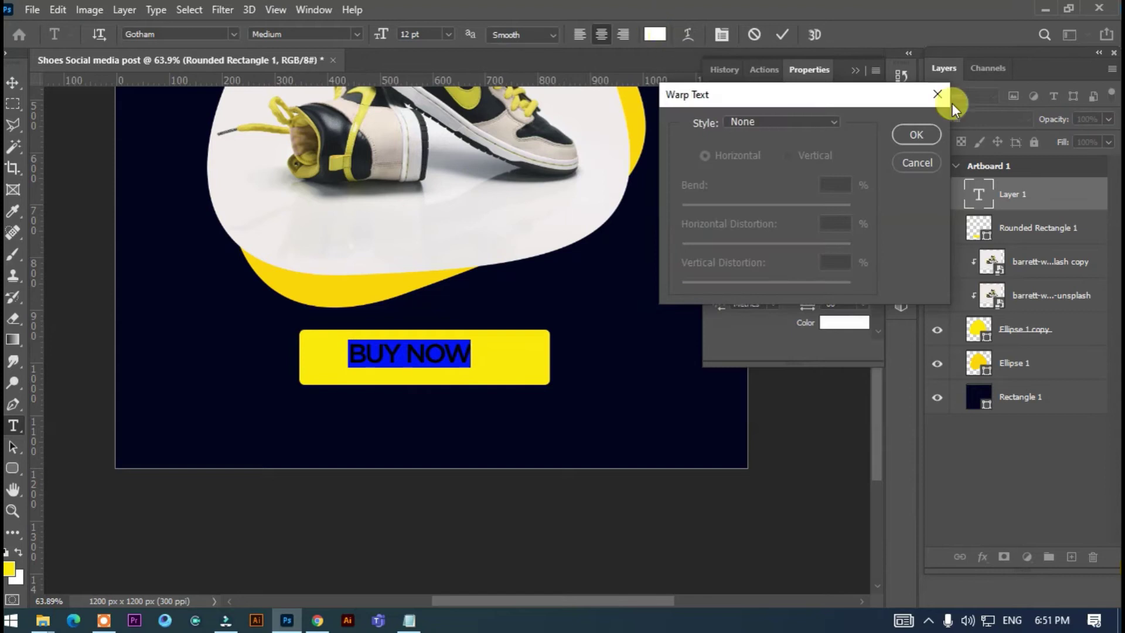
pyautogui.click(916, 134)
pyautogui.click(653, 34)
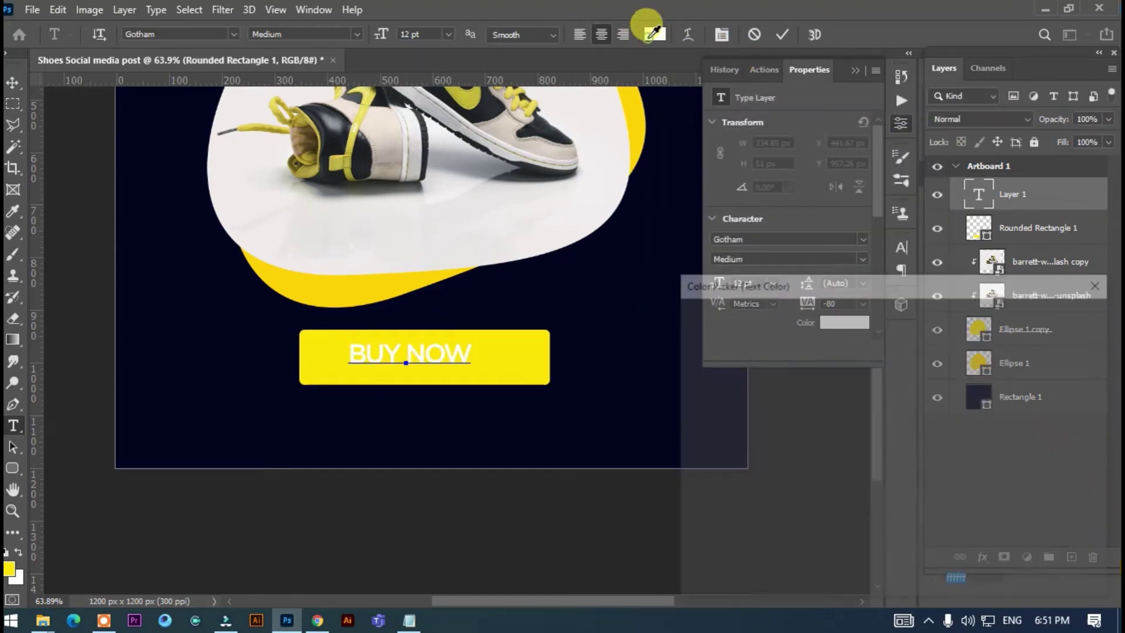
pyautogui.click(143, 260)
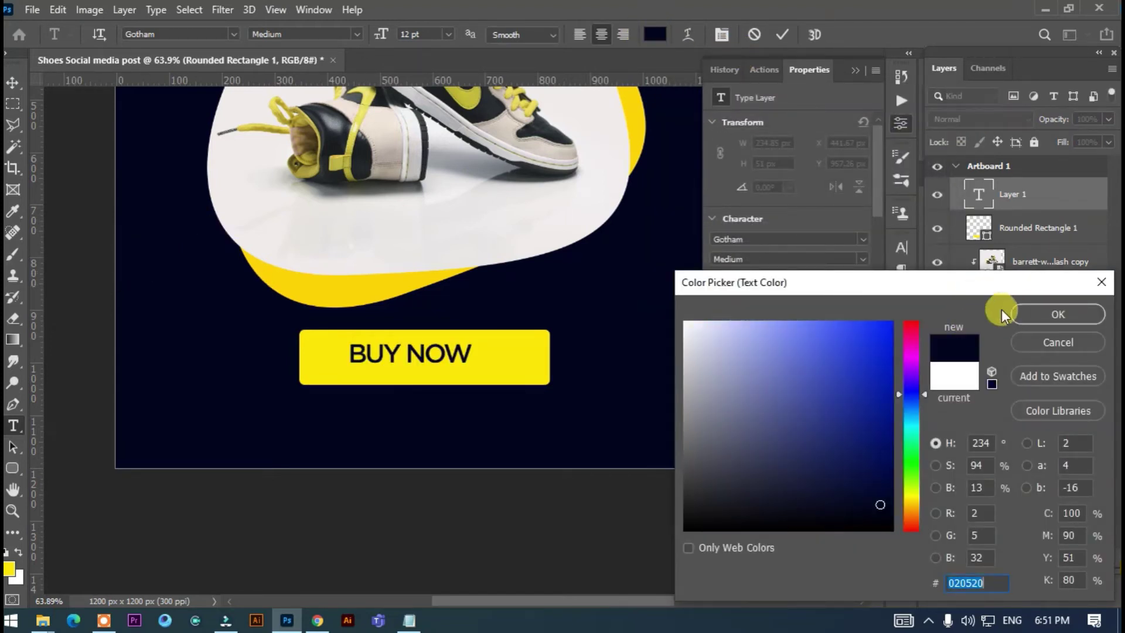
pyautogui.moveTo(856, 331); pyautogui.dragTo(884, 470)
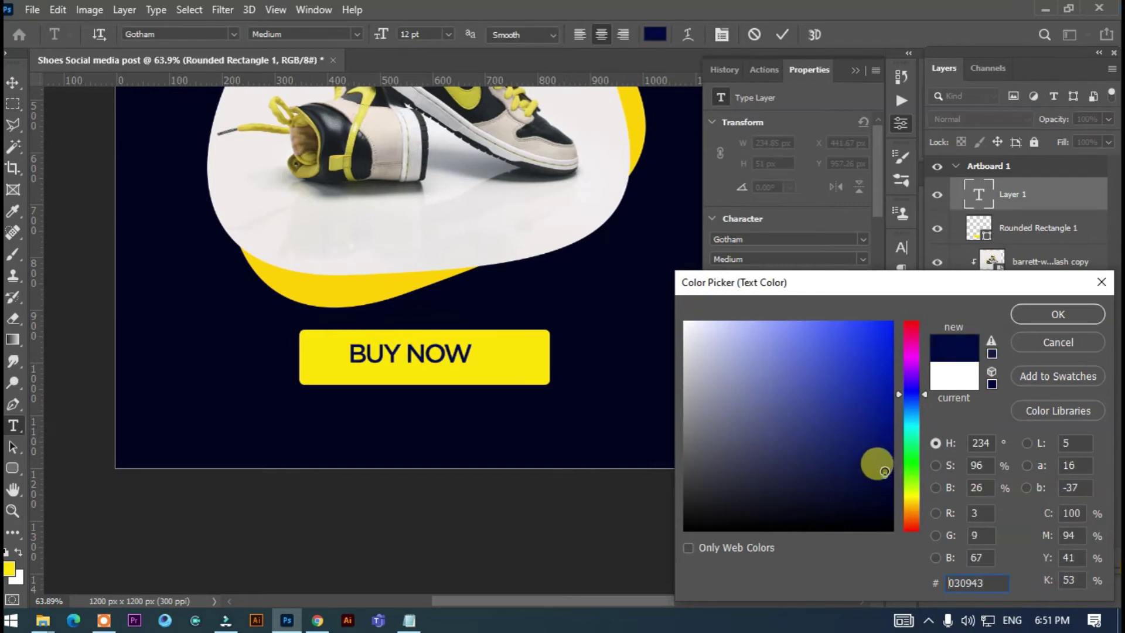
pyautogui.click(1046, 314)
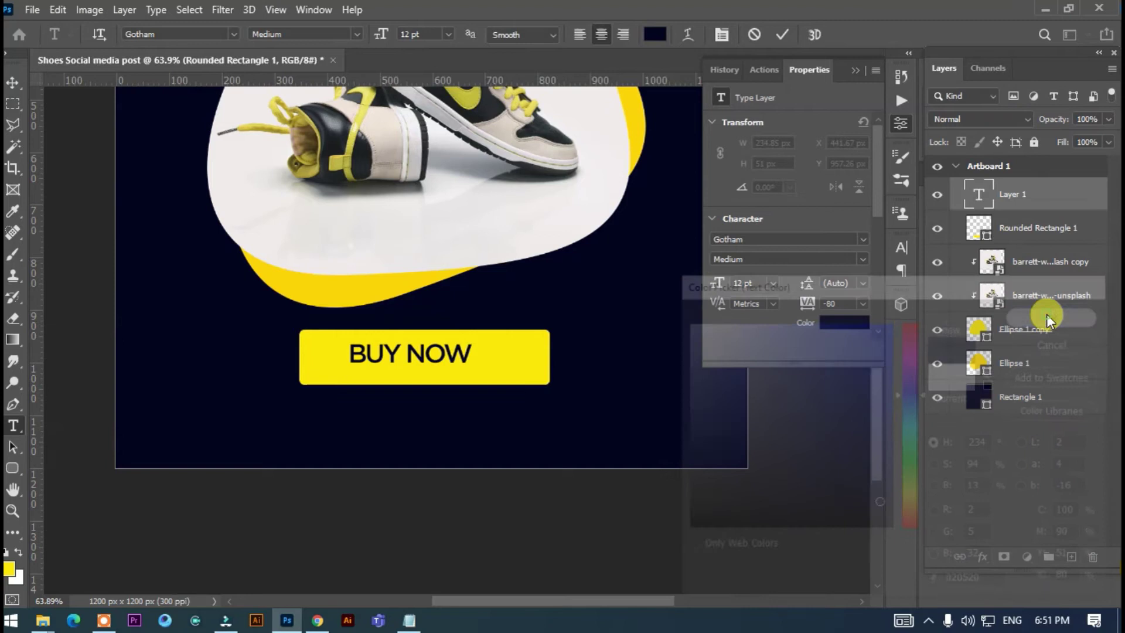
# - Centre the BUY NOW text horizontally and vertically on the yellow rounded rectangle
pyautogui.click(1020, 228)
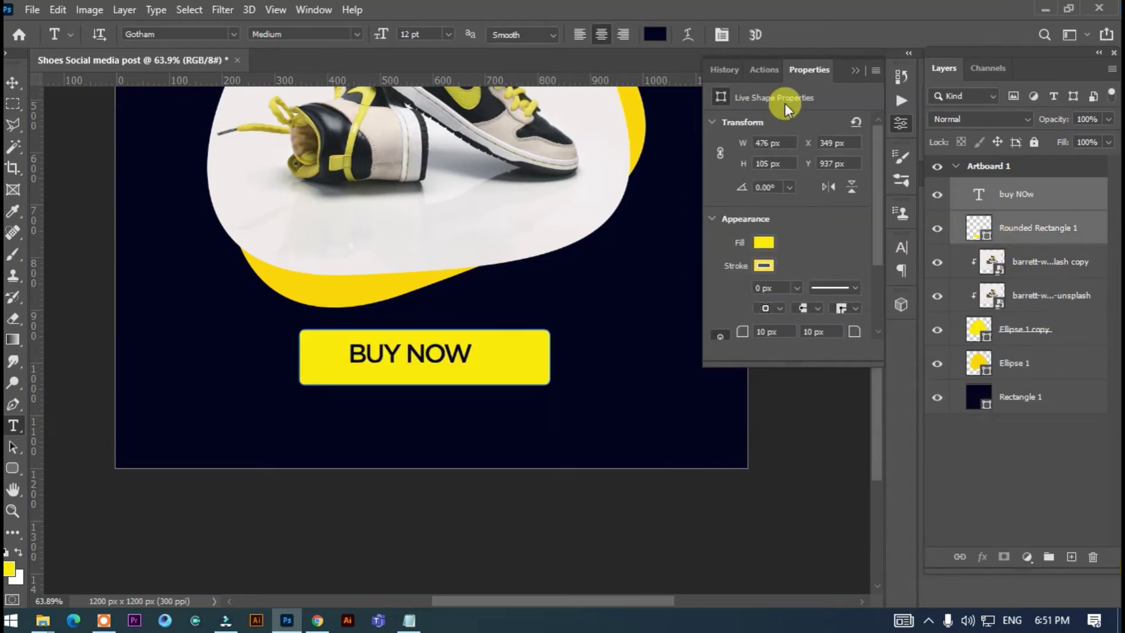
pyautogui.click(1049, 229)
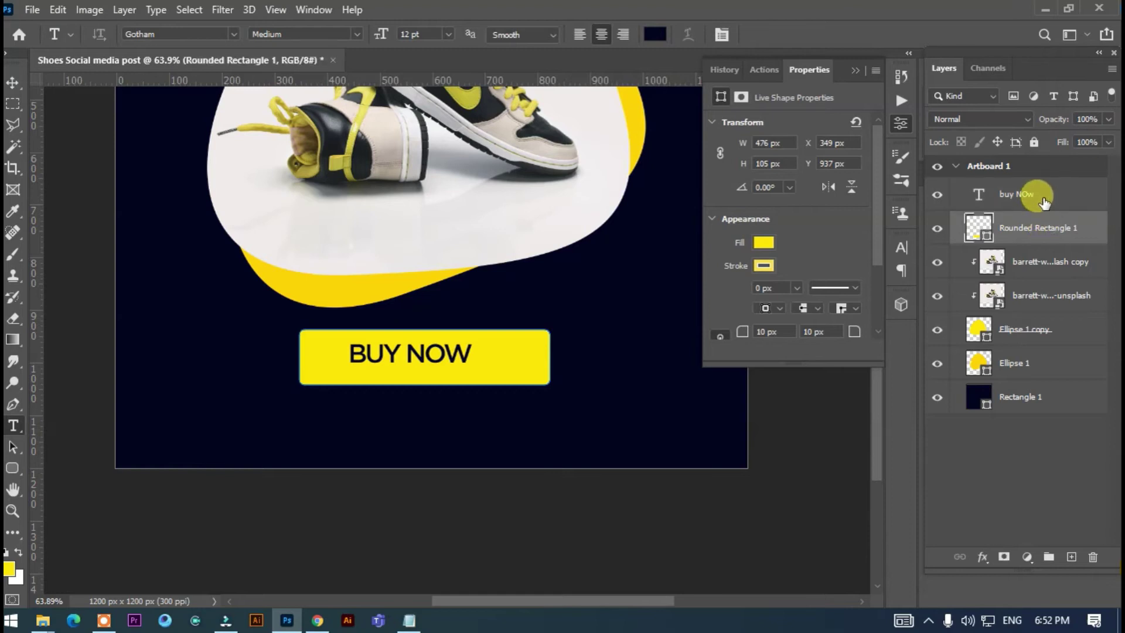
pyautogui.keyDown('shift'); pyautogui.click(1029, 197); pyautogui.keyUp('shift')
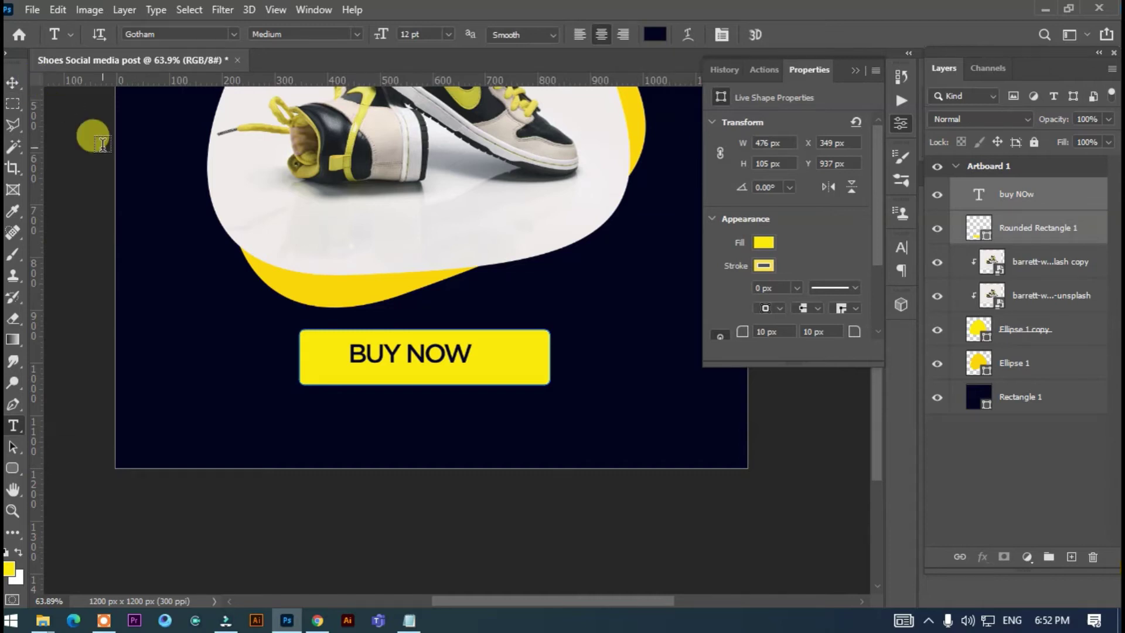
pyautogui.hotkey('ctrl', 'z')
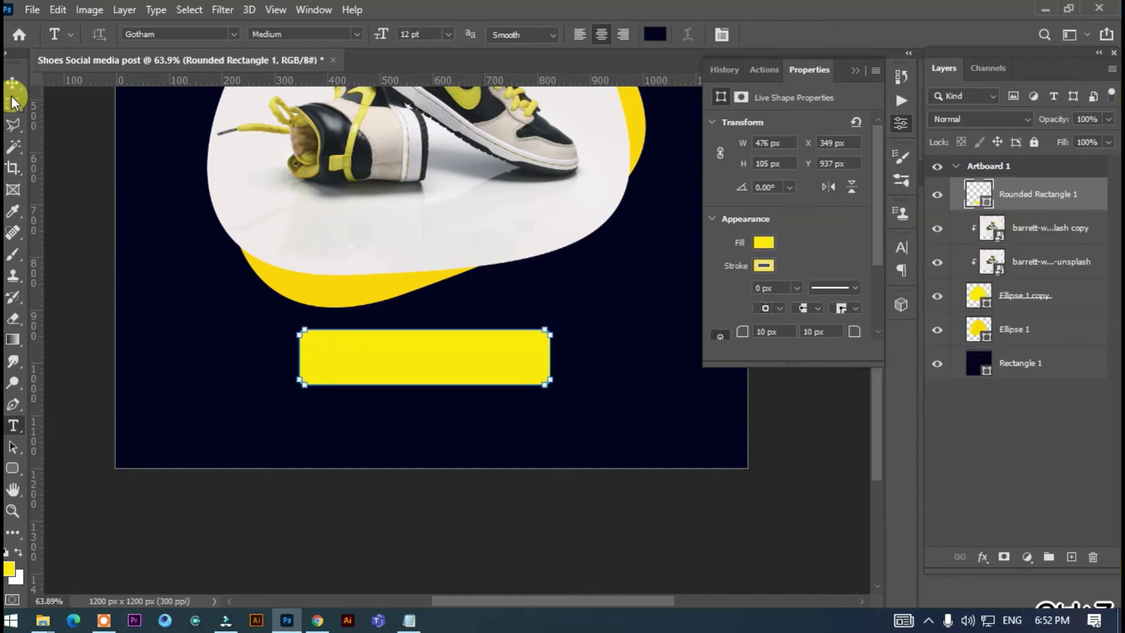
pyautogui.click(12, 88)
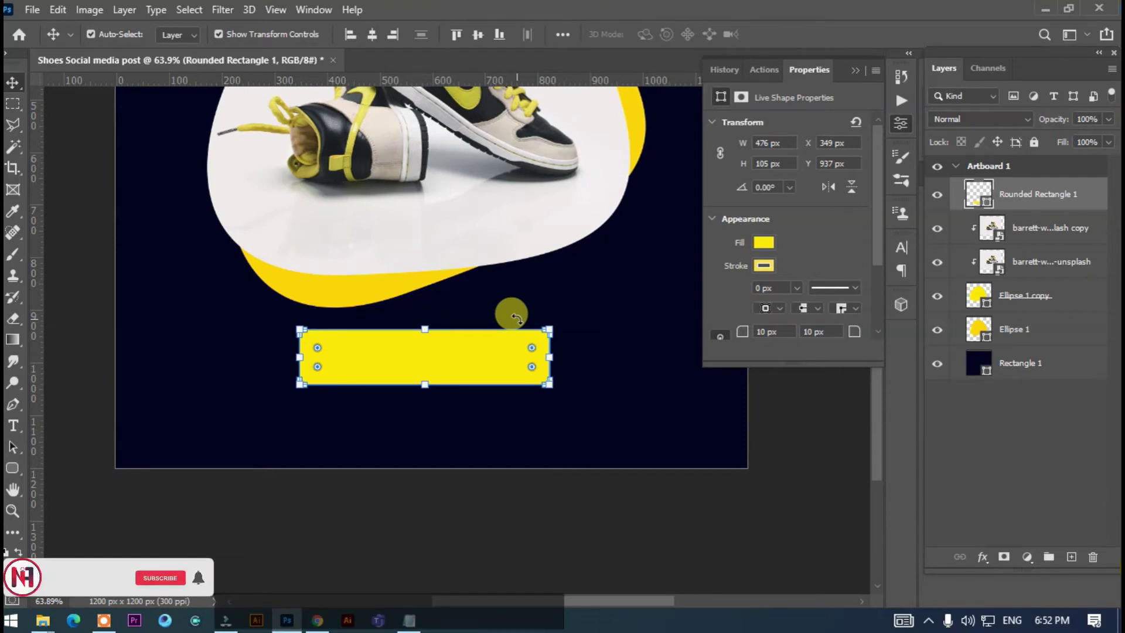
pyautogui.press('t')
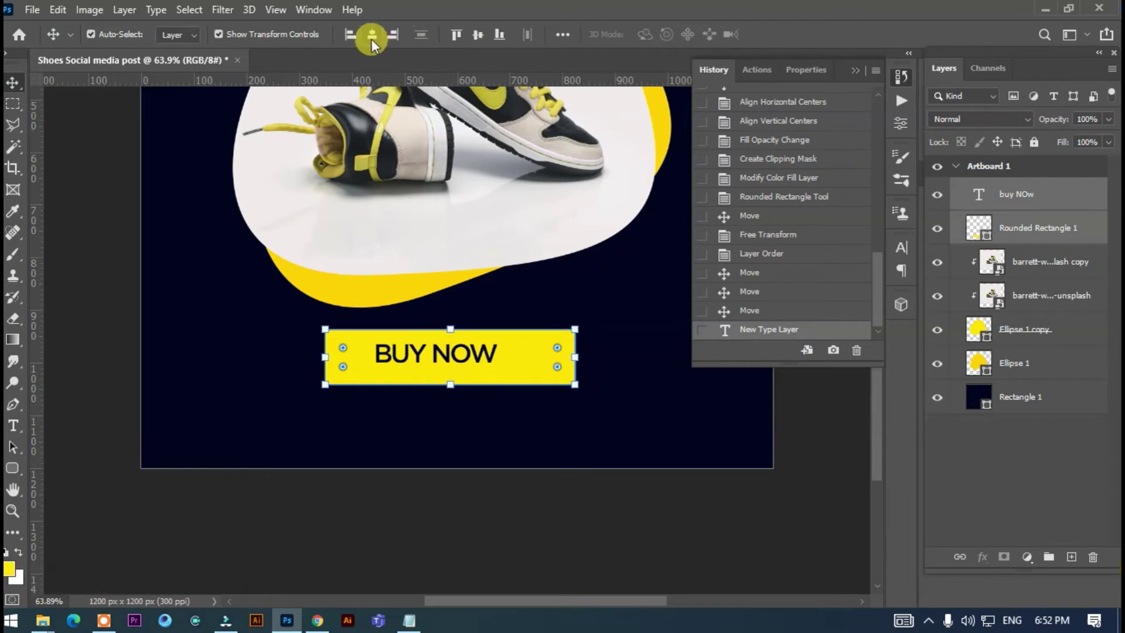
pyautogui.click(372, 37)
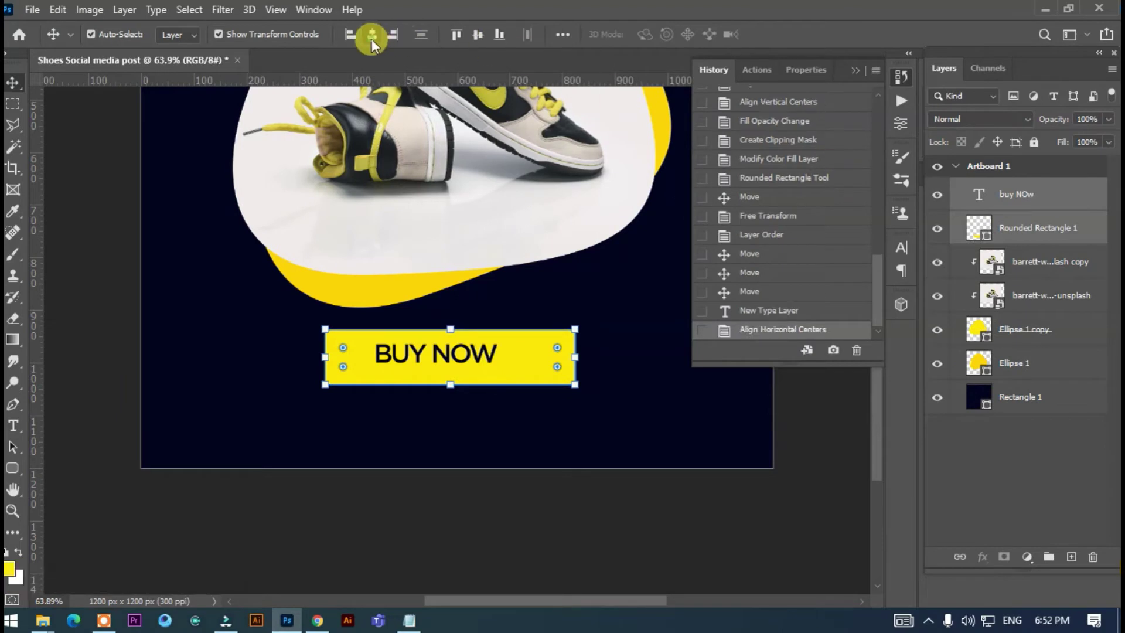
pyautogui.click(477, 37)
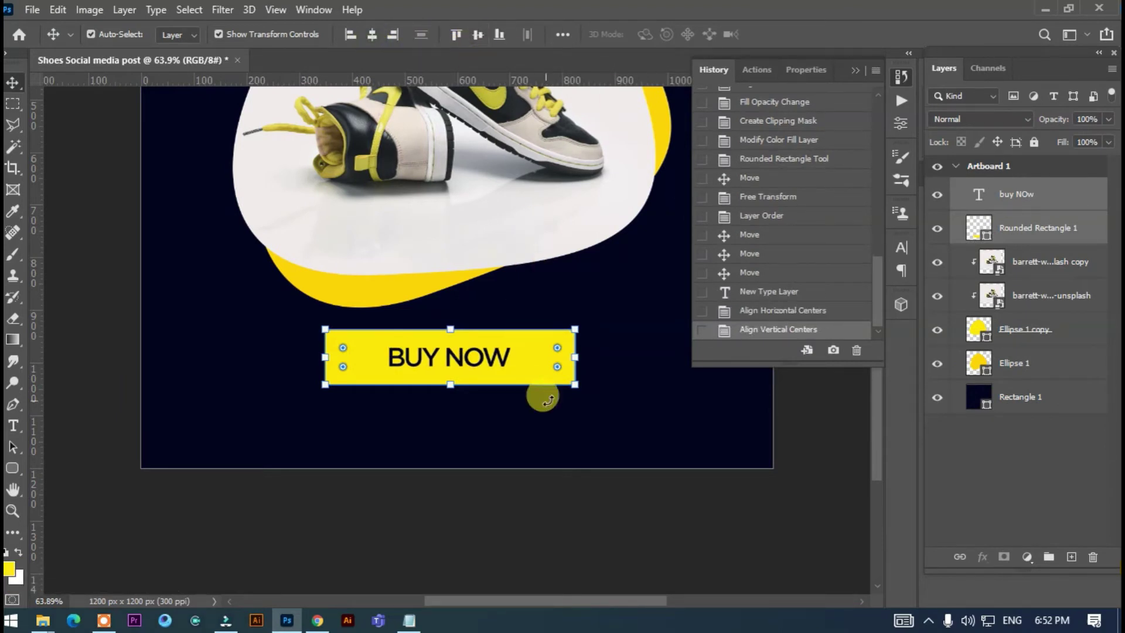
# - Centre the BUY NOW text and the yellow rounded rectangle horizontally on the dark background rectangle
pyautogui.keyDown('ctrl'); pyautogui.click(1012, 404); pyautogui.keyUp('ctrl')
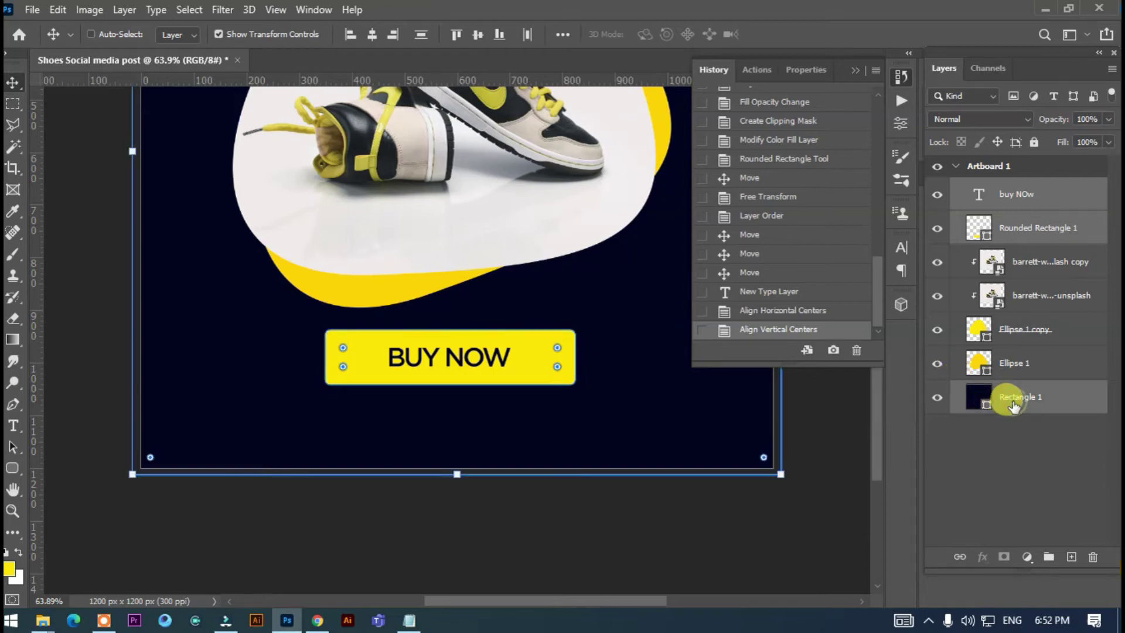
pyautogui.click(476, 34)
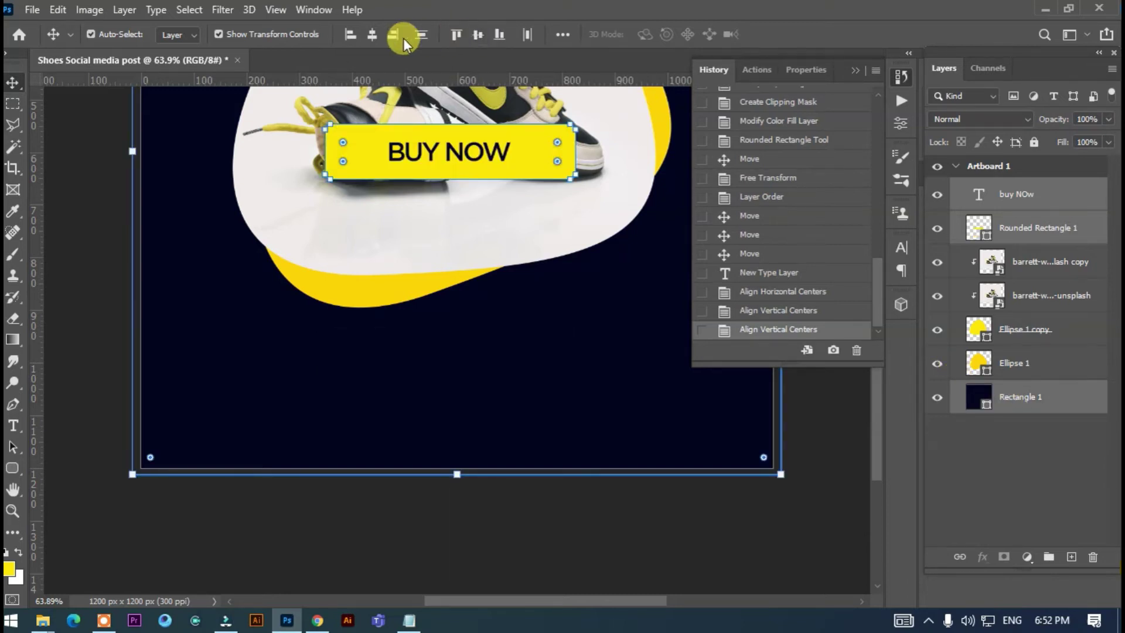
pyautogui.hotkey('ctrl', 'z')
pyautogui.click(369, 34)
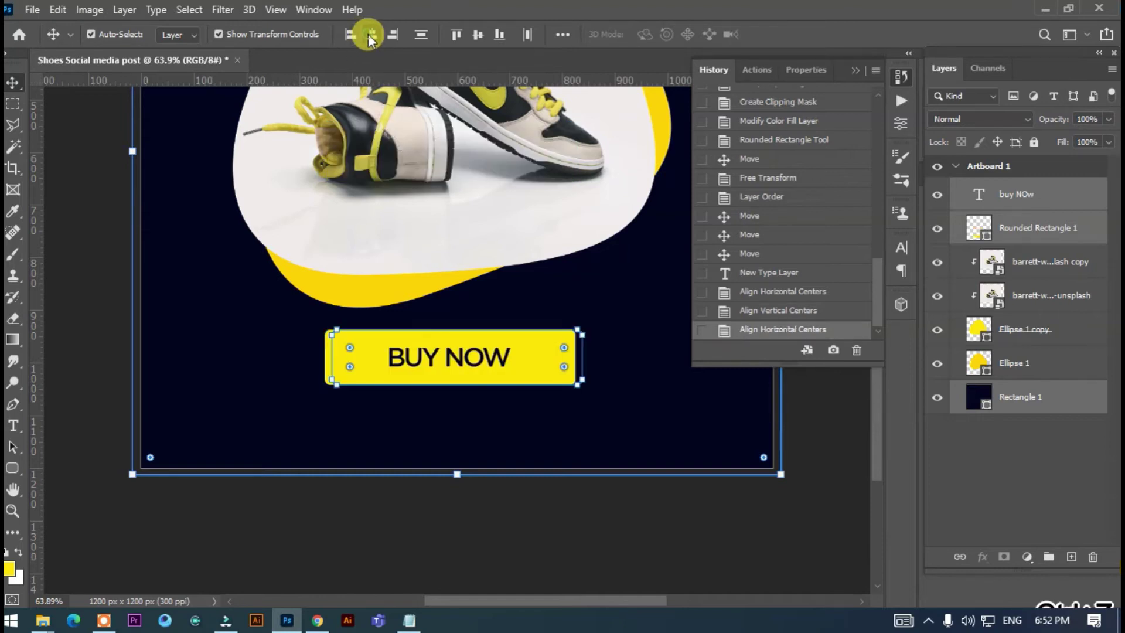
pyautogui.click(100, 296)
# - Scale the yellow rounded rectangle down to about 69% and re-centre the BUY NOW text with it on both axes
pyautogui.click(533, 355)
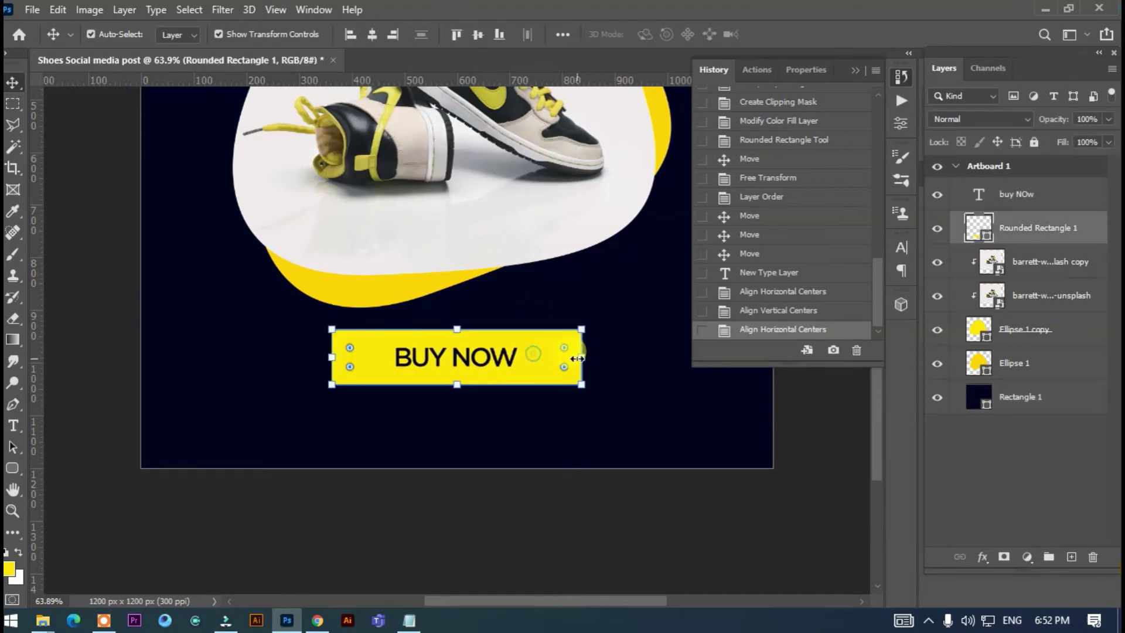
pyautogui.moveTo(581, 357); pyautogui.dragTo(537, 366)
pyautogui.moveTo(337, 359); pyautogui.dragTo(373, 361)
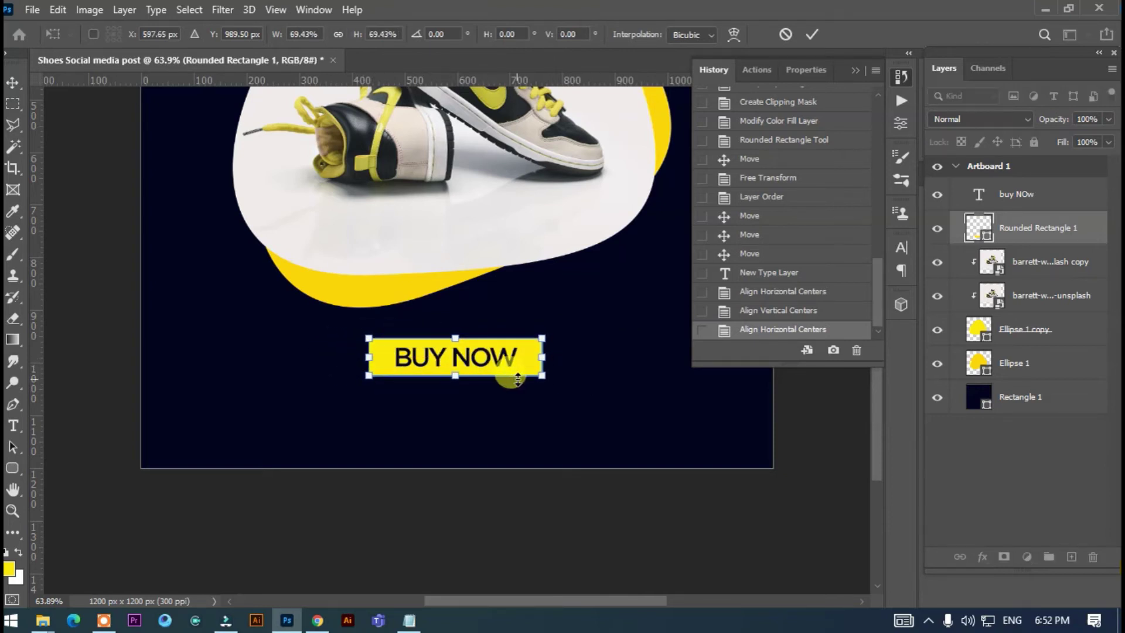
pyautogui.keyDown('shift'); pyautogui.click(972, 196); pyautogui.keyUp('shift')
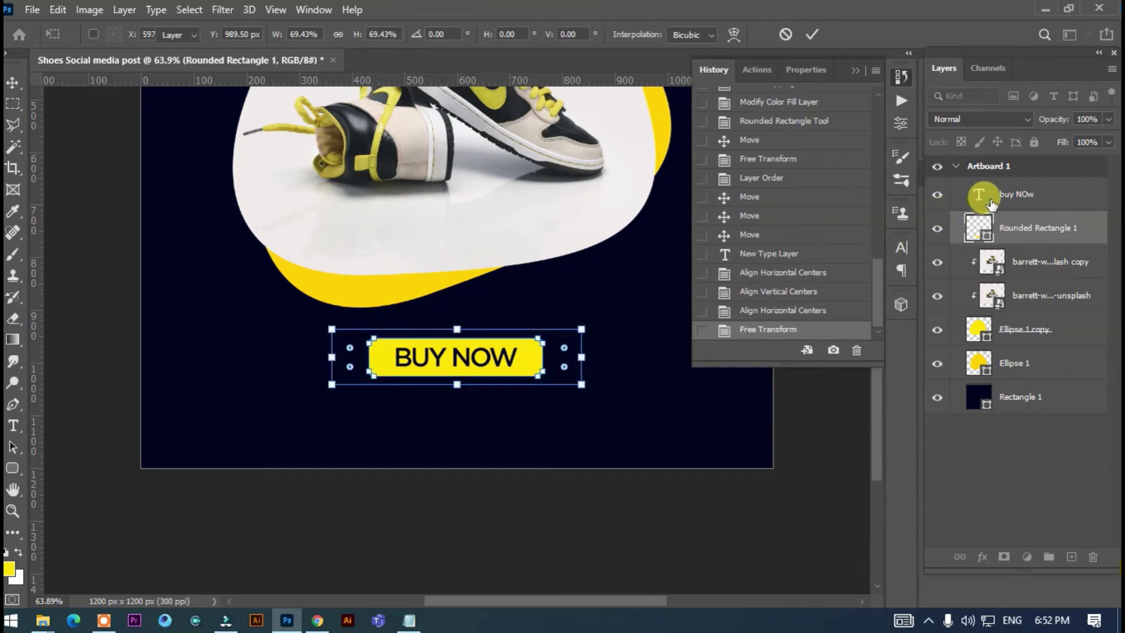
pyautogui.click(370, 35)
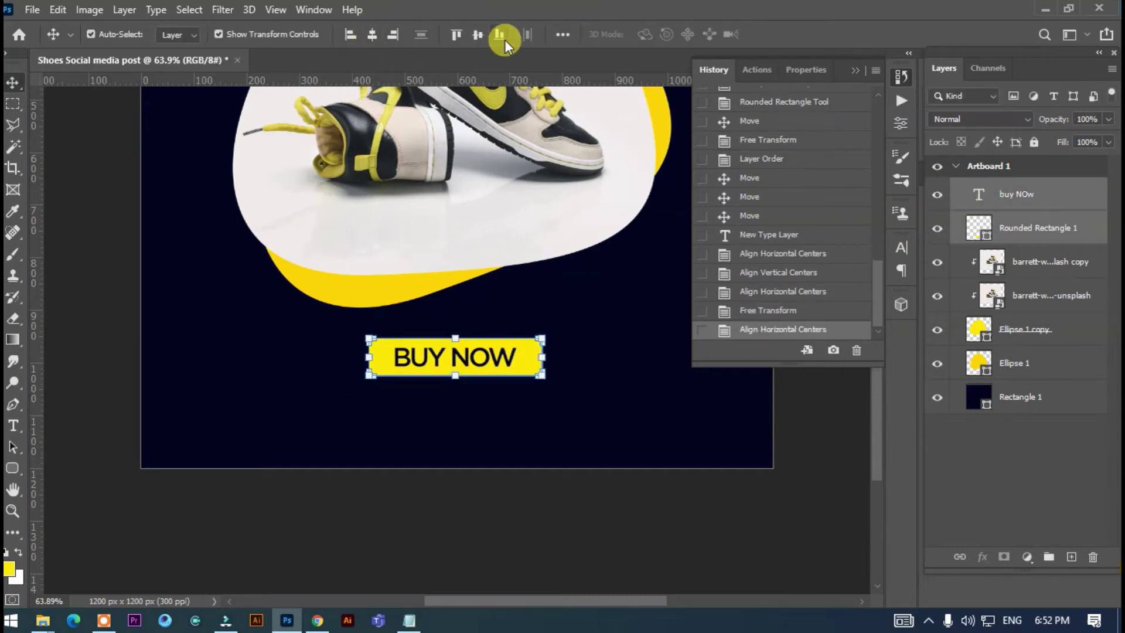
pyautogui.click(476, 34)
pyautogui.click(139, 193)
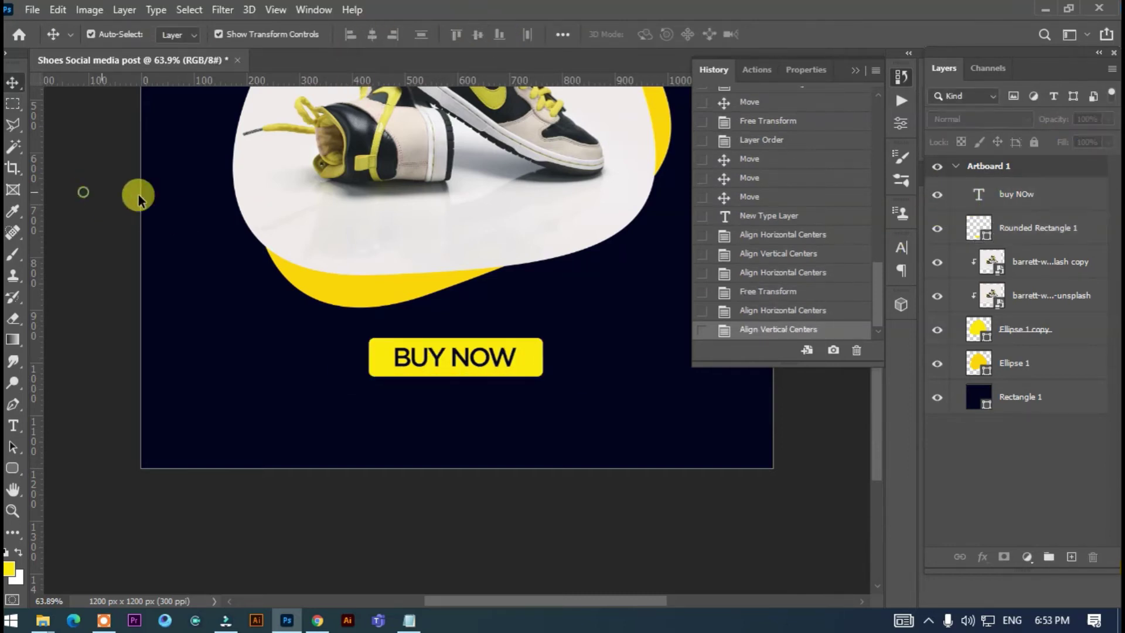
# - Add a Lorem Ipsum placeholder text line in the artboard's lower-left area, below the BUY NOW button
pyautogui.scroll(-2, 240, 199)
pyautogui.scroll(-4, 241, 199)
pyautogui.scroll(2, 125, 251)
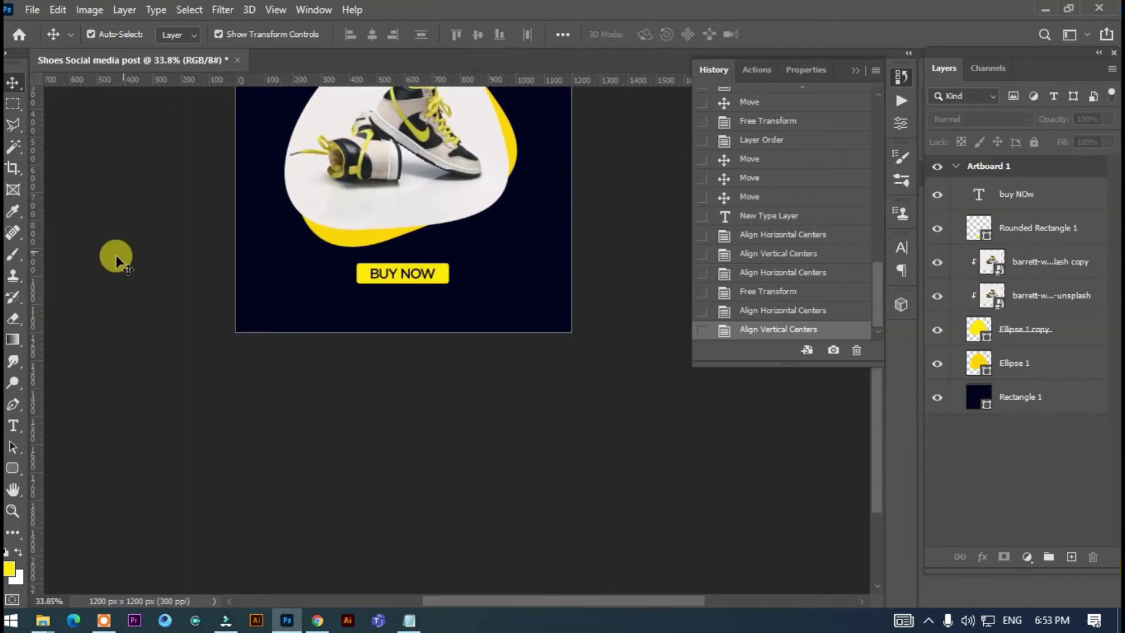
pyautogui.click(15, 431)
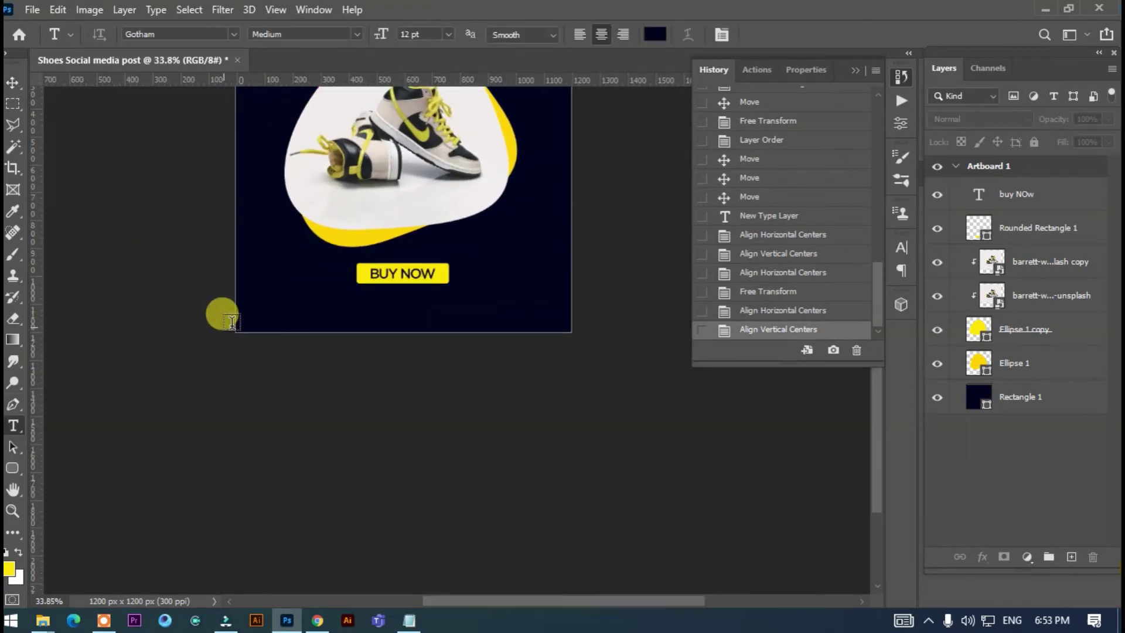
pyautogui.click(283, 303)
pyautogui.moveTo(302, 371)
pyautogui.mouseDown()
pyautogui.moveTo(306, 384)
pyautogui.moveTo(296, 358)
pyautogui.mouseUp()
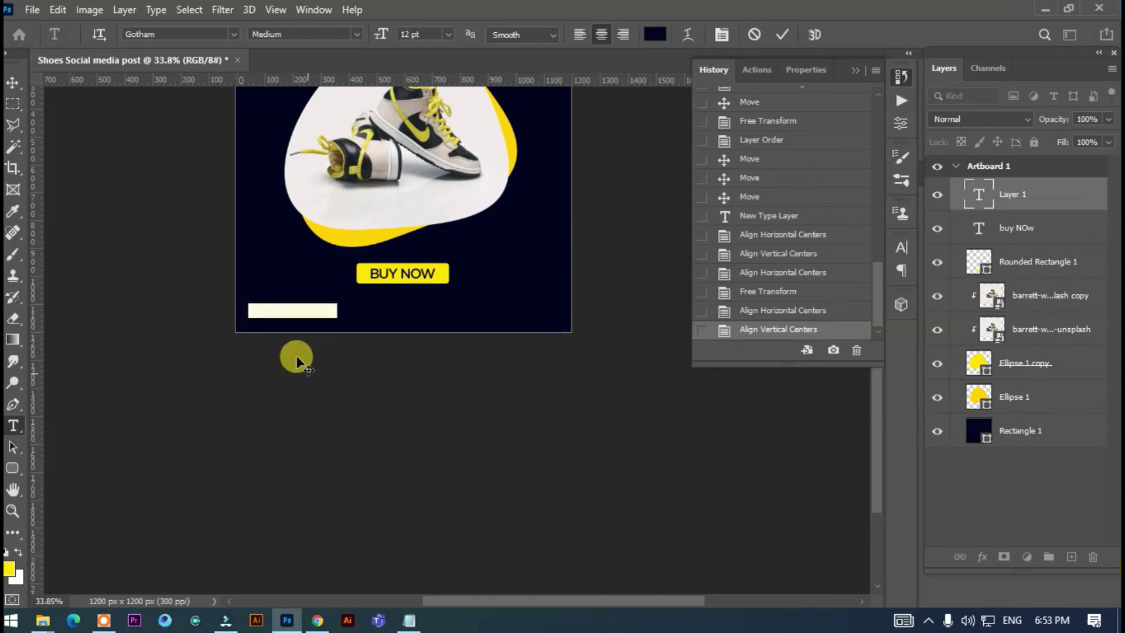
pyautogui.click(19, 92)
pyautogui.click(298, 372)
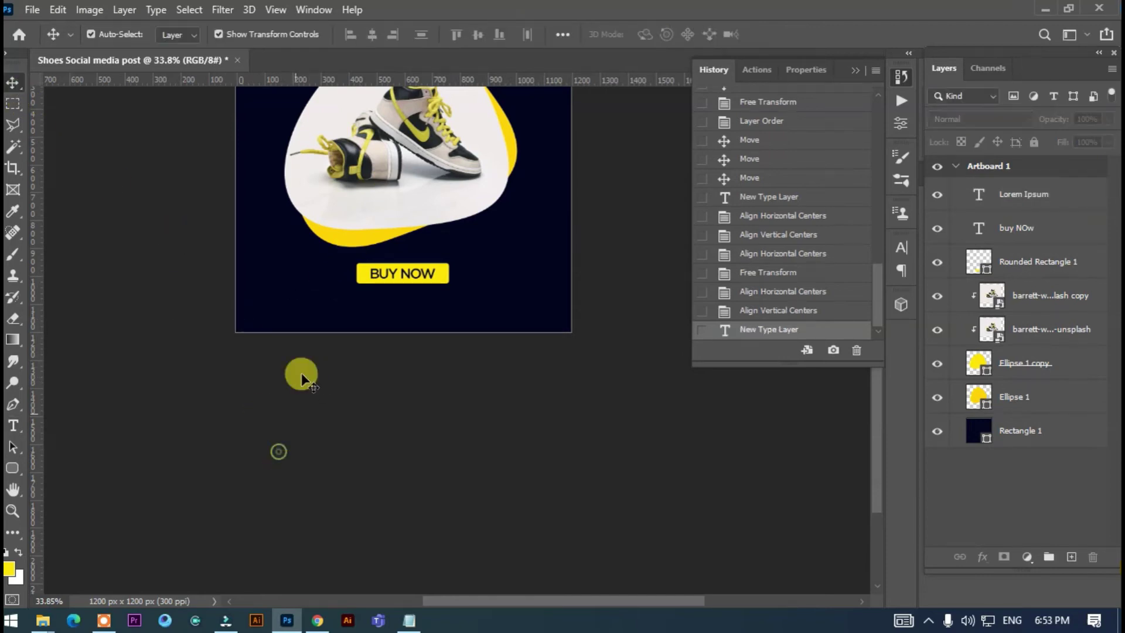
# - Recolour the Lorem Ipsum placeholder text near-white and reduce its size to 4 pt
pyautogui.click(297, 312)
pyautogui.press('t')
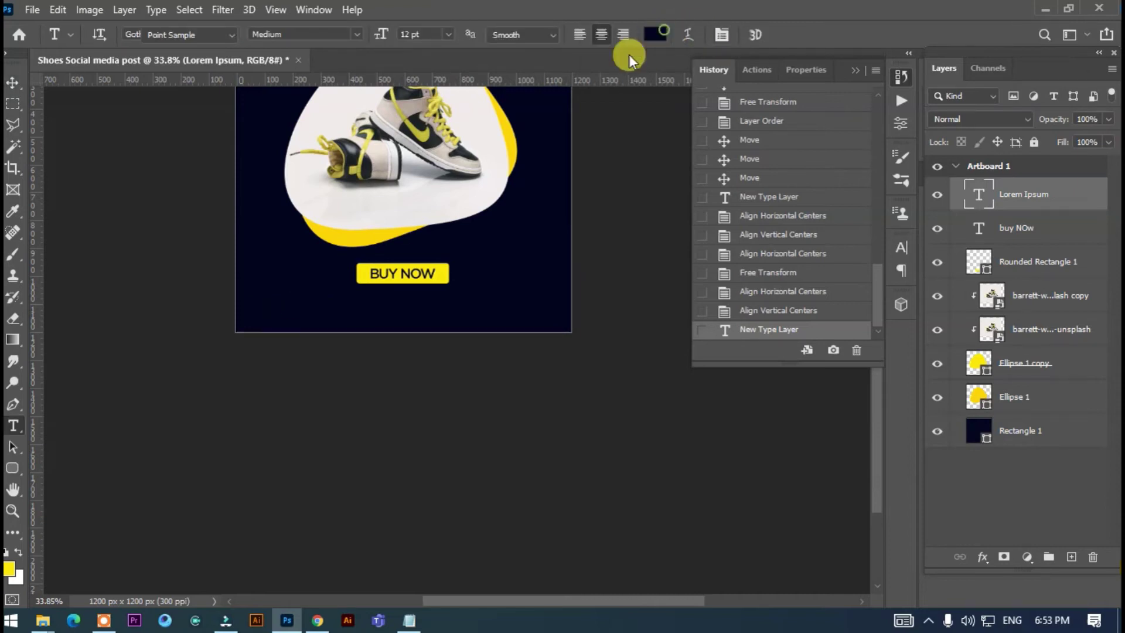
pyautogui.click(655, 34)
pyautogui.click(684, 321)
pyautogui.click(1043, 314)
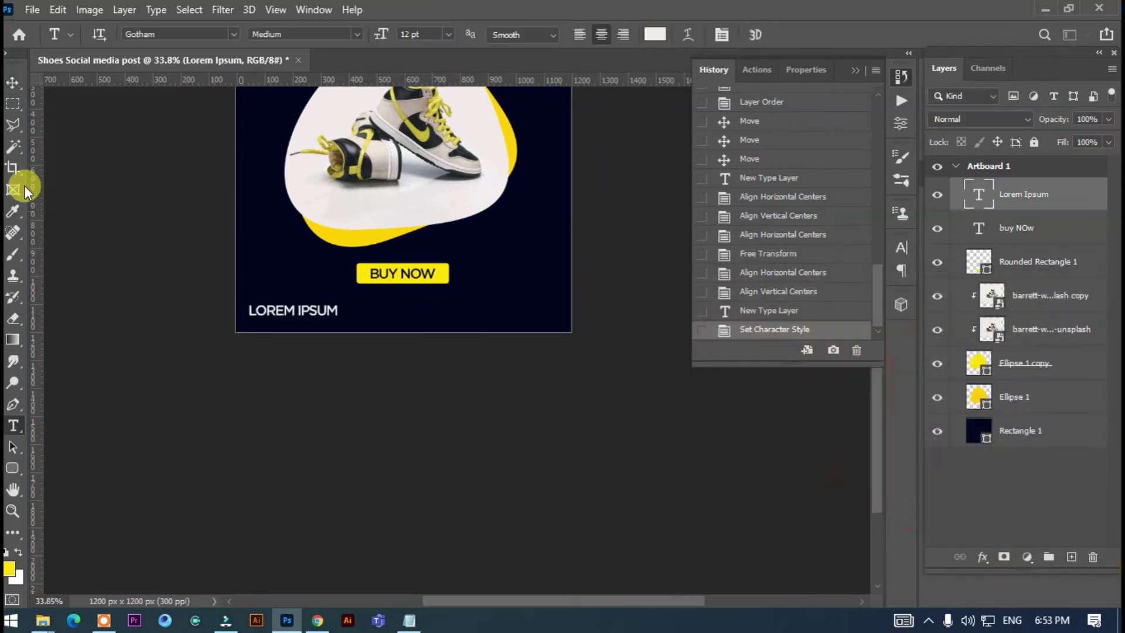
pyautogui.moveTo(381, 34); pyautogui.dragTo(376, 25)
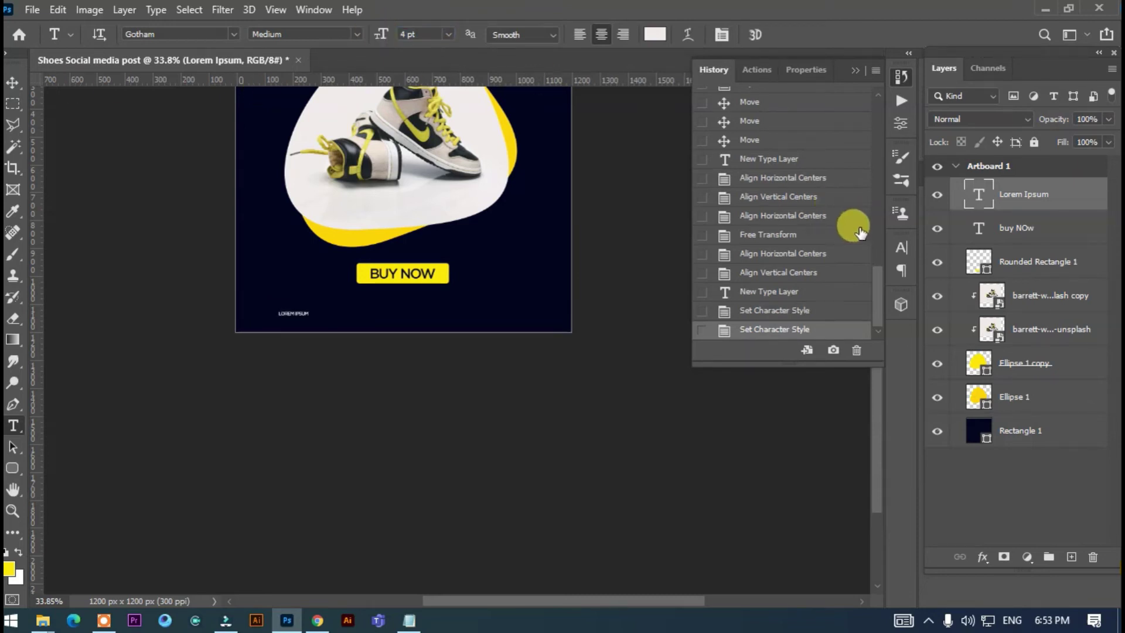
pyautogui.hotkey('ctrl', 't')
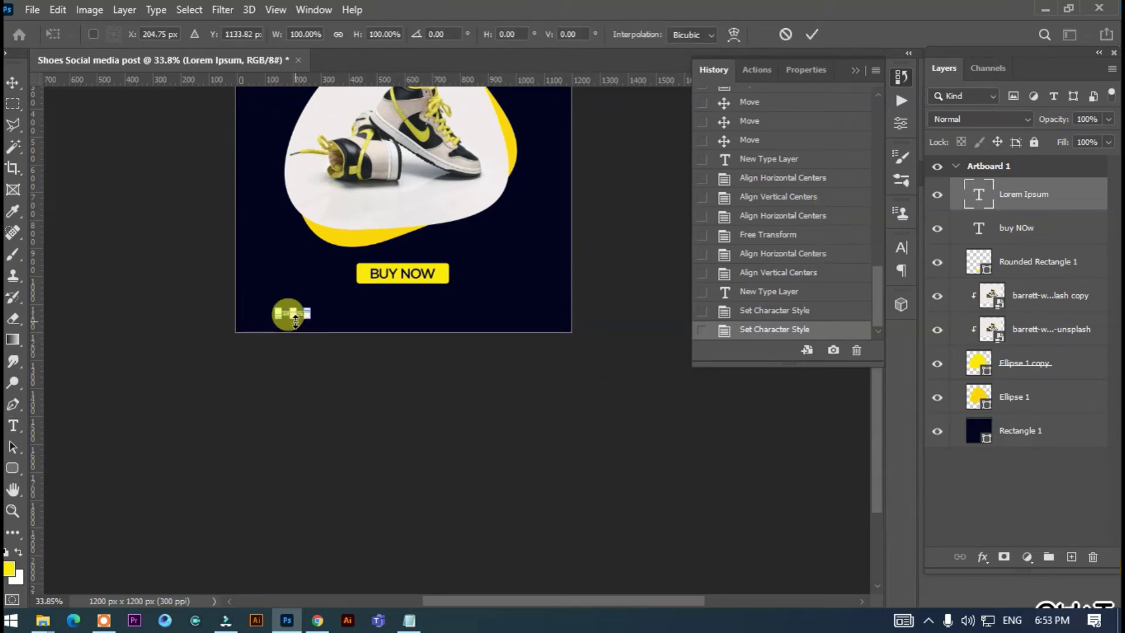
pyautogui.press('Return')
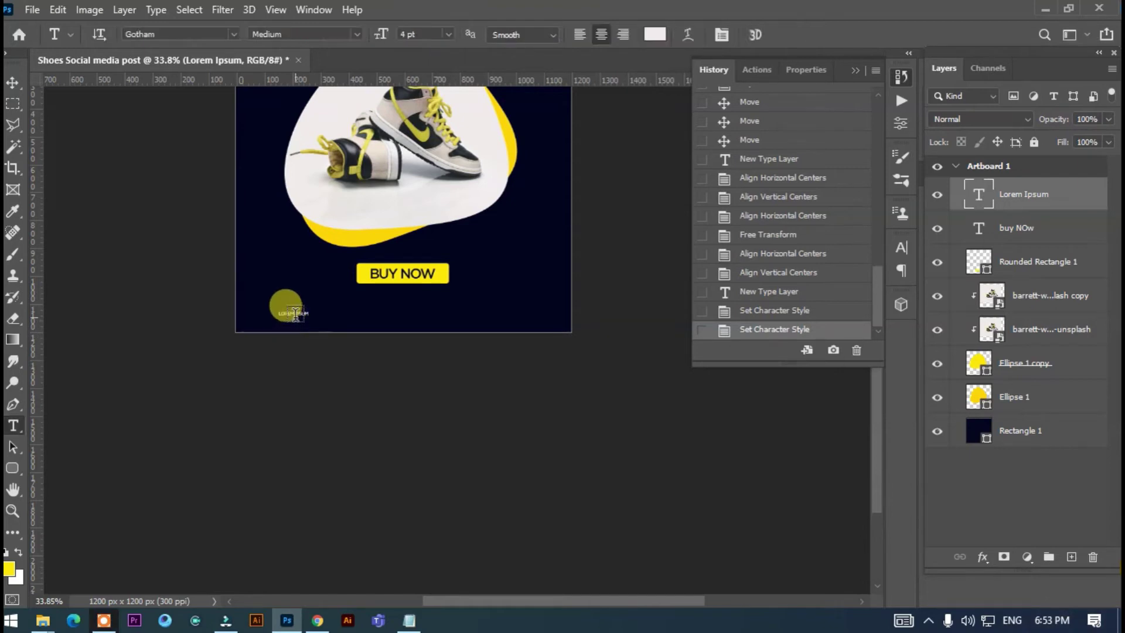
pyautogui.click(295, 312)
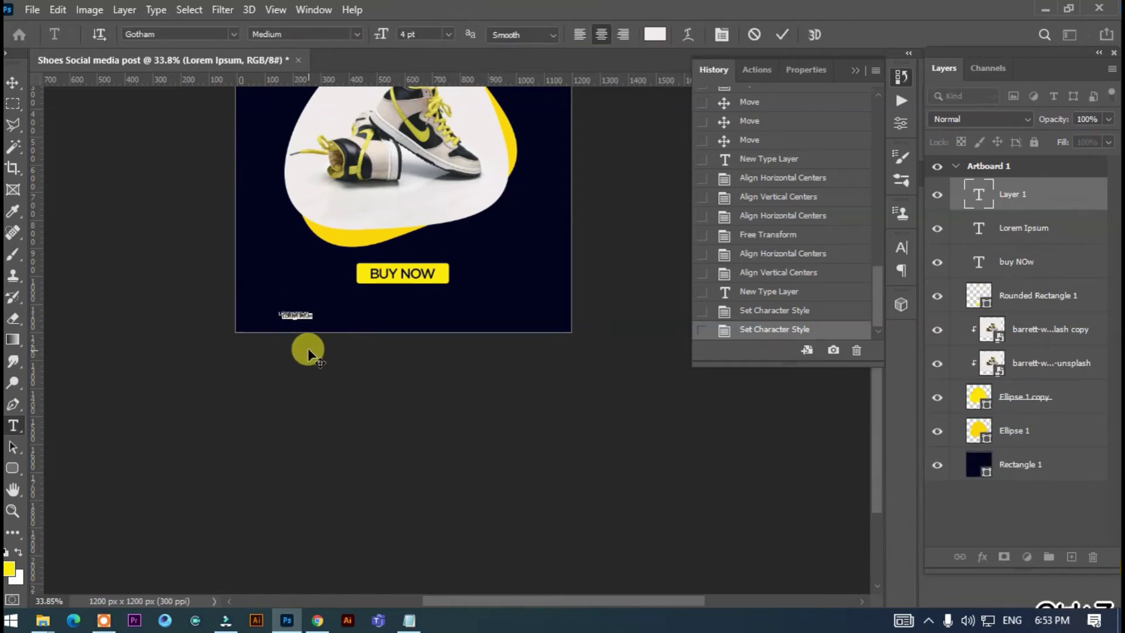
pyautogui.scroll(10, 308, 350)
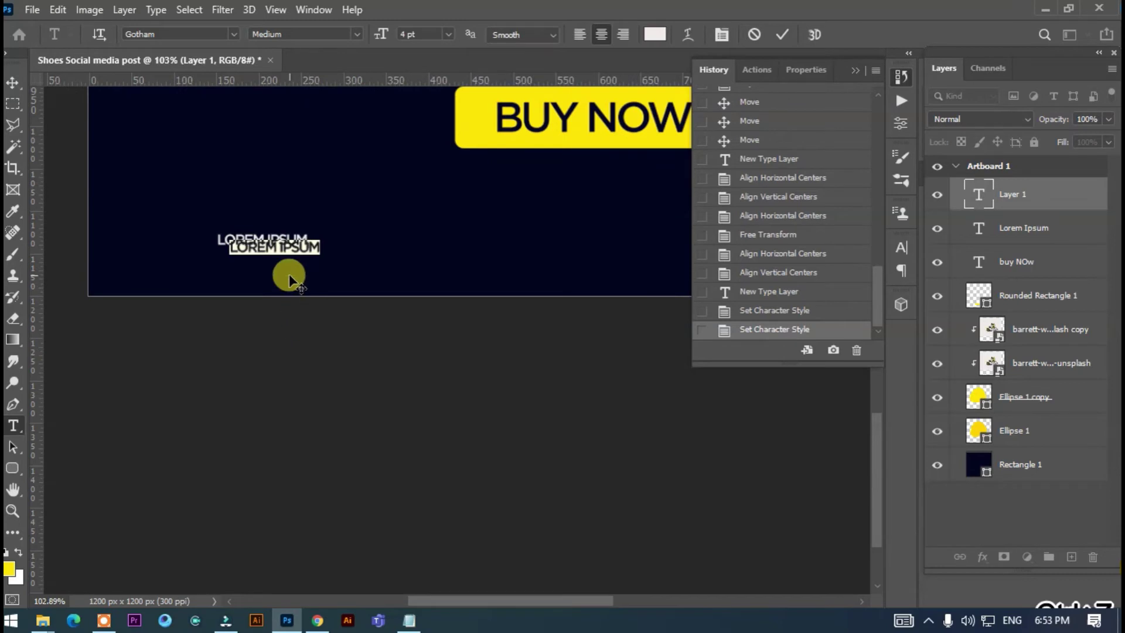
pyautogui.click(16, 82)
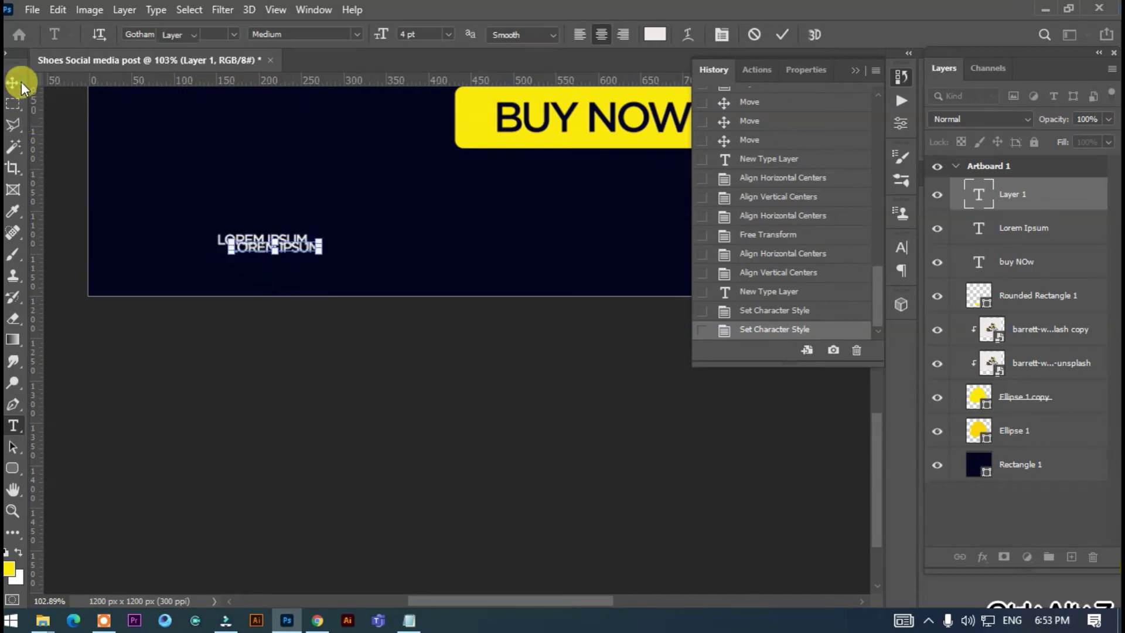
pyautogui.hotkey('ctrl', 'z')
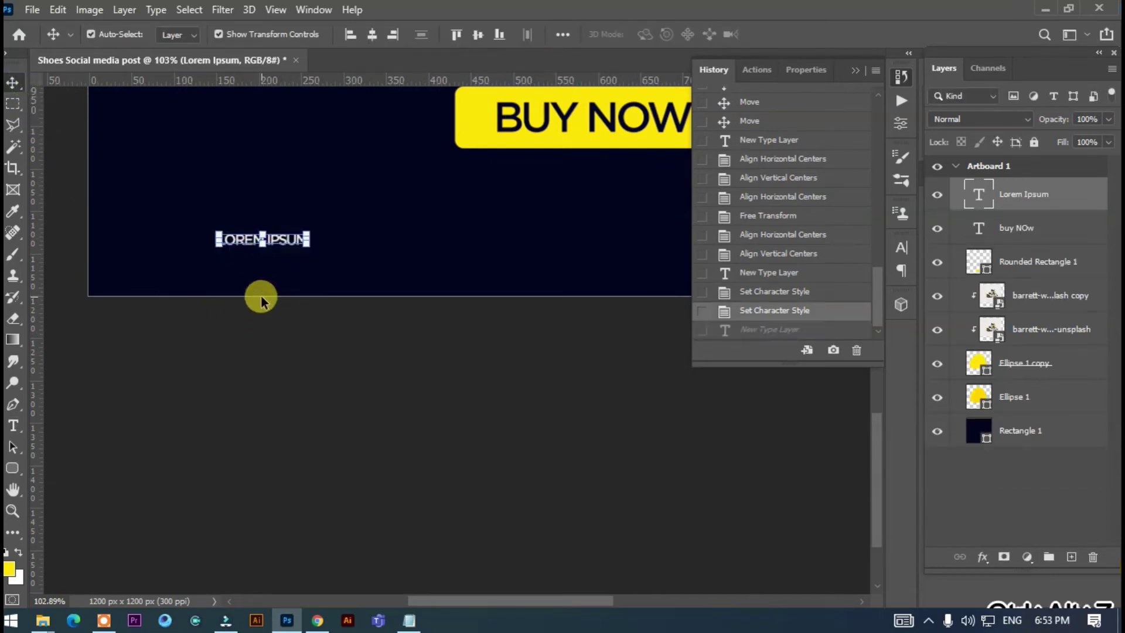
# - Set the letter tracking of the Lorem Ipsum footer text to 320
pyautogui.press('t')
pyautogui.click(275, 242)
pyautogui.hotkey('ctrl', 'a')
pyautogui.hotkey('ctrl', 't')
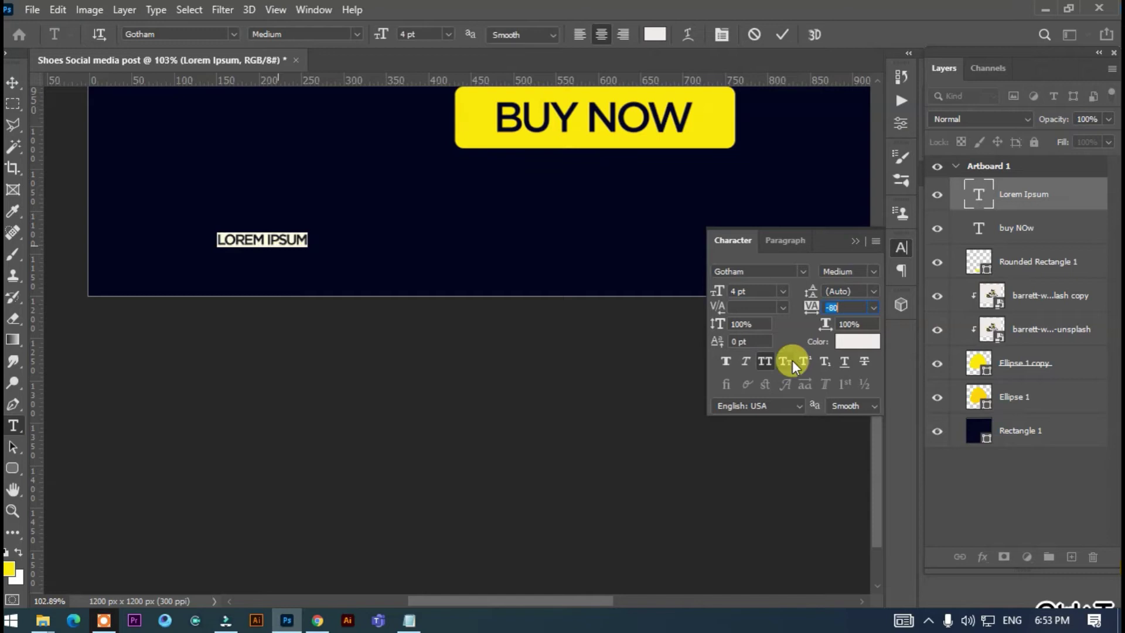
pyautogui.moveTo(819, 305); pyautogui.dragTo(830, 304)
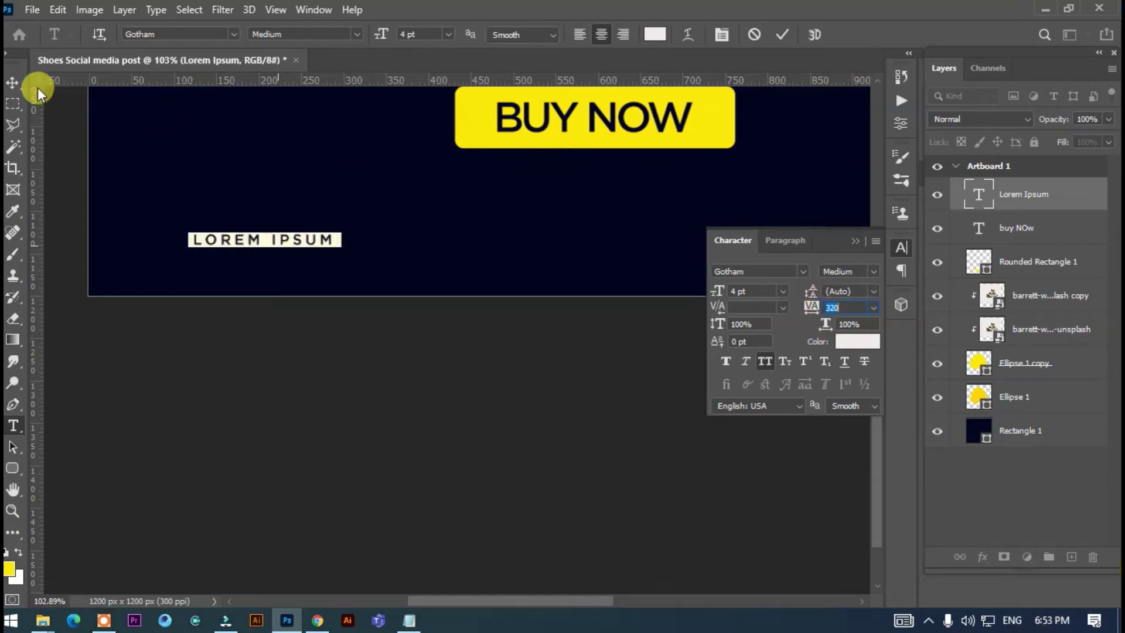
pyautogui.click(13, 83)
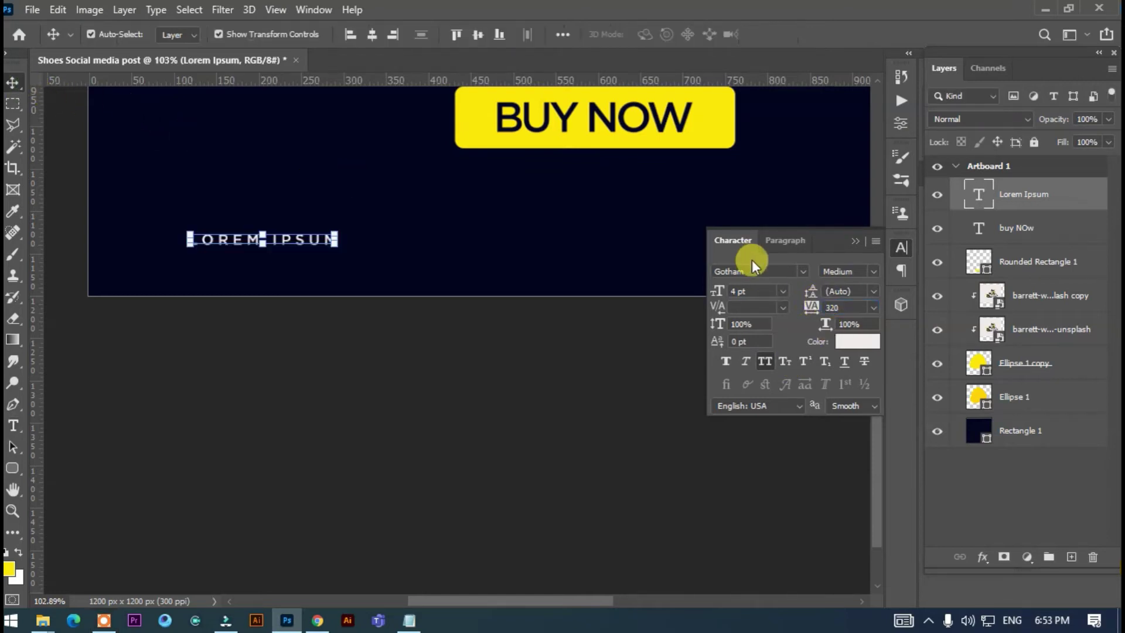
pyautogui.click(856, 241)
pyautogui.click(519, 445)
# - Duplicate the Lorem Ipsum footer text horizontally to a spot below the BUY NOW button
pyautogui.scroll(-2, 476, 443)
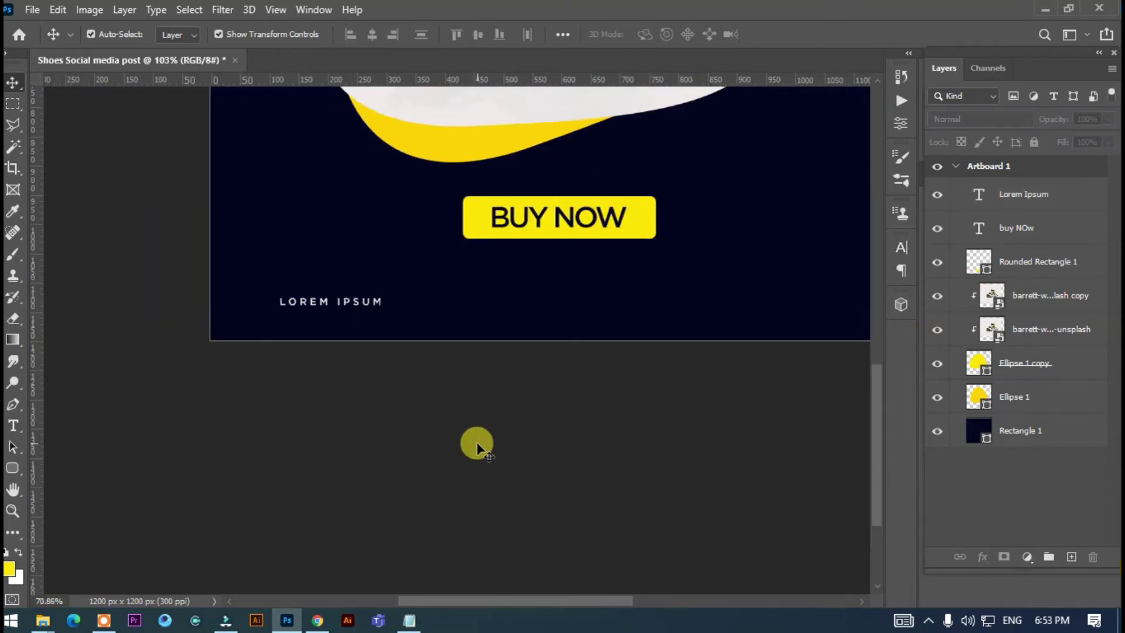
pyautogui.scroll(-3, 477, 443)
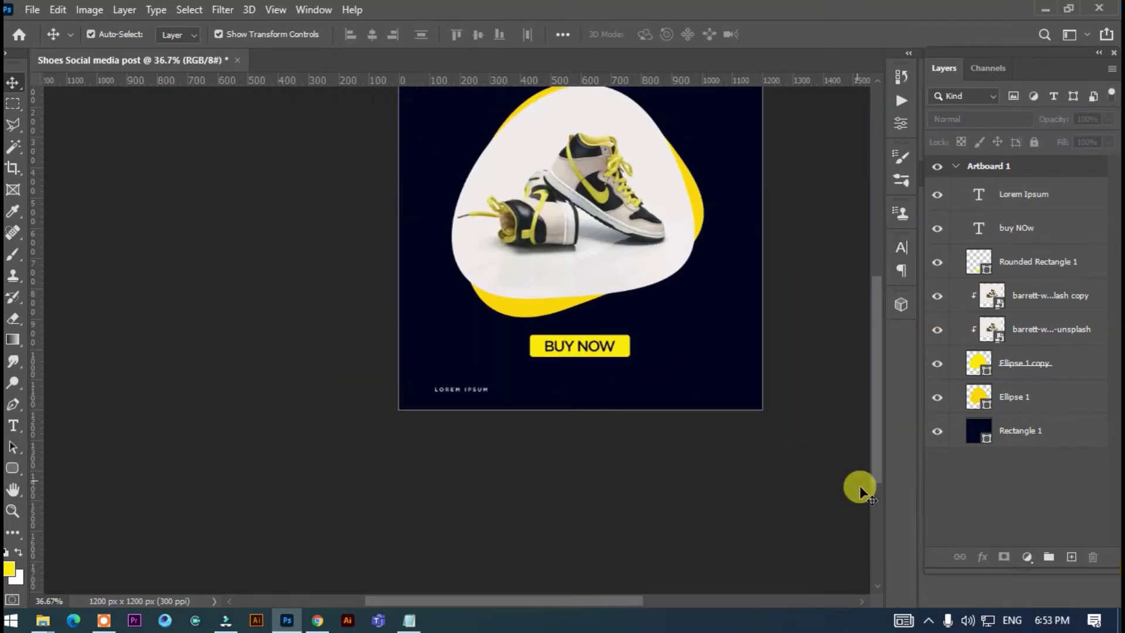
pyautogui.click(863, 602)
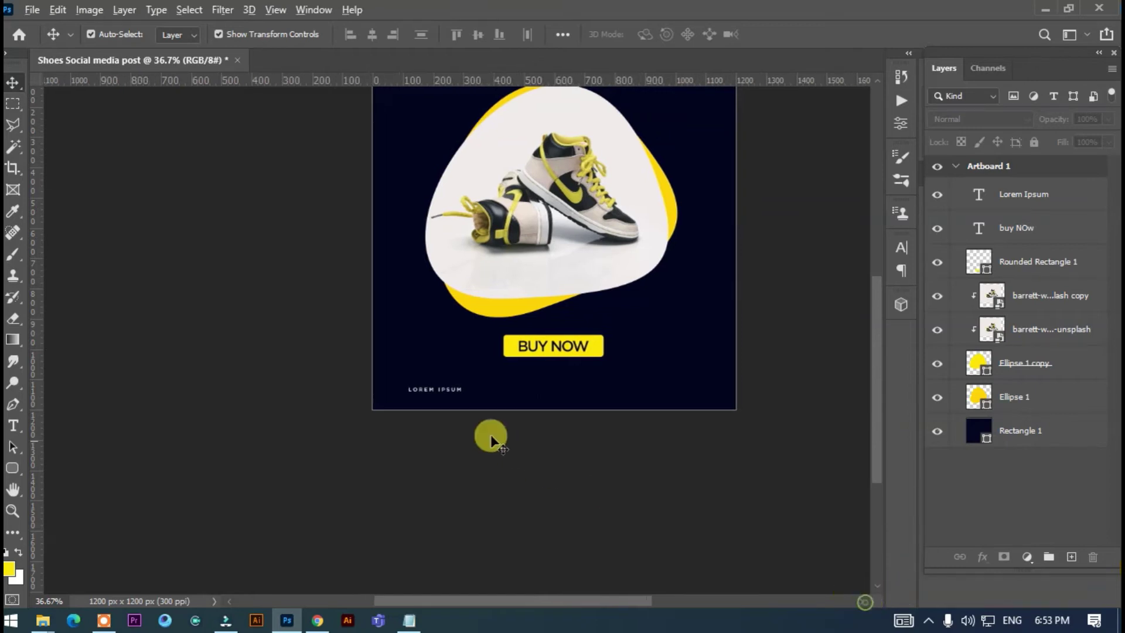
pyautogui.moveTo(447, 390); pyautogui.dragTo(468, 392)
pyautogui.hotkey('ctrl', 'z')
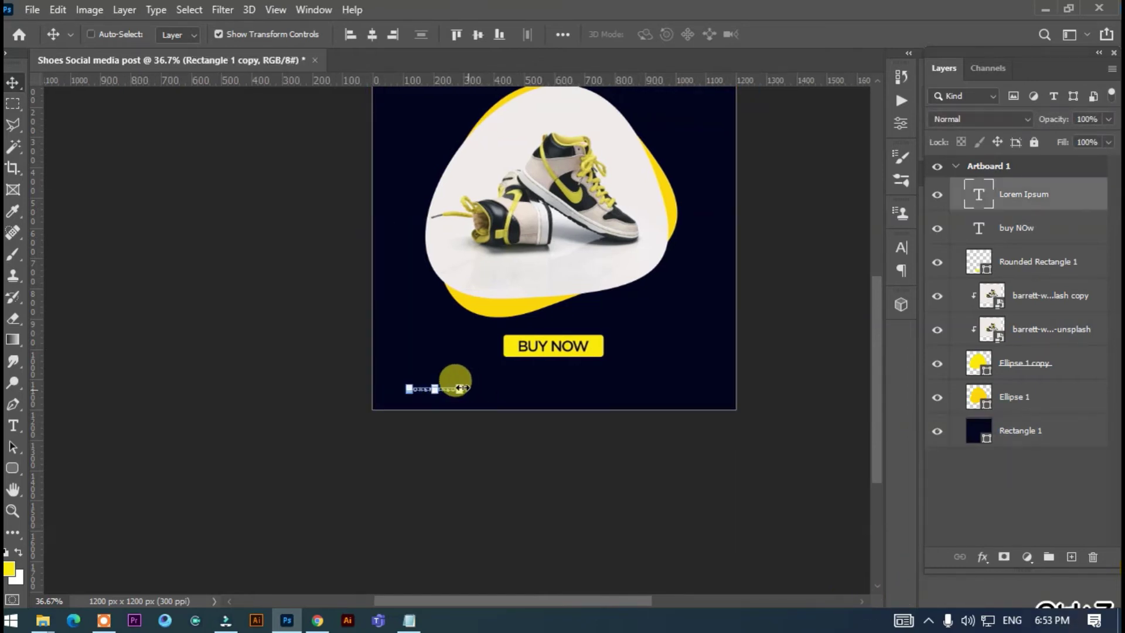
pyautogui.scroll(1, 454, 392)
pyautogui.scroll(5, 452, 389)
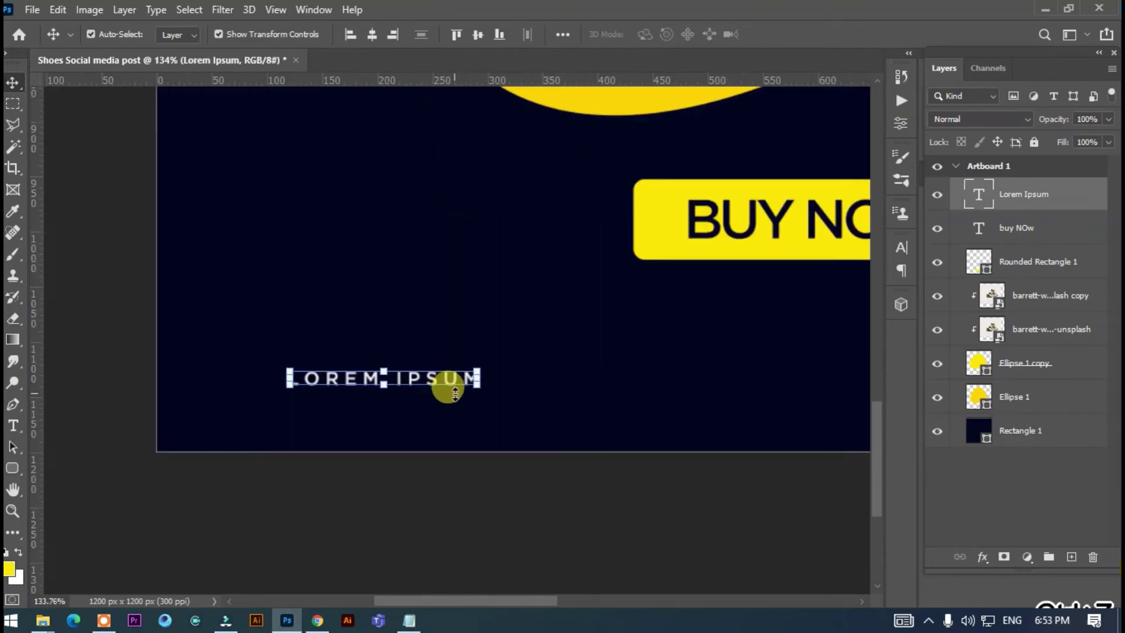
pyautogui.moveTo(245, 342); pyautogui.dragTo(710, 339)
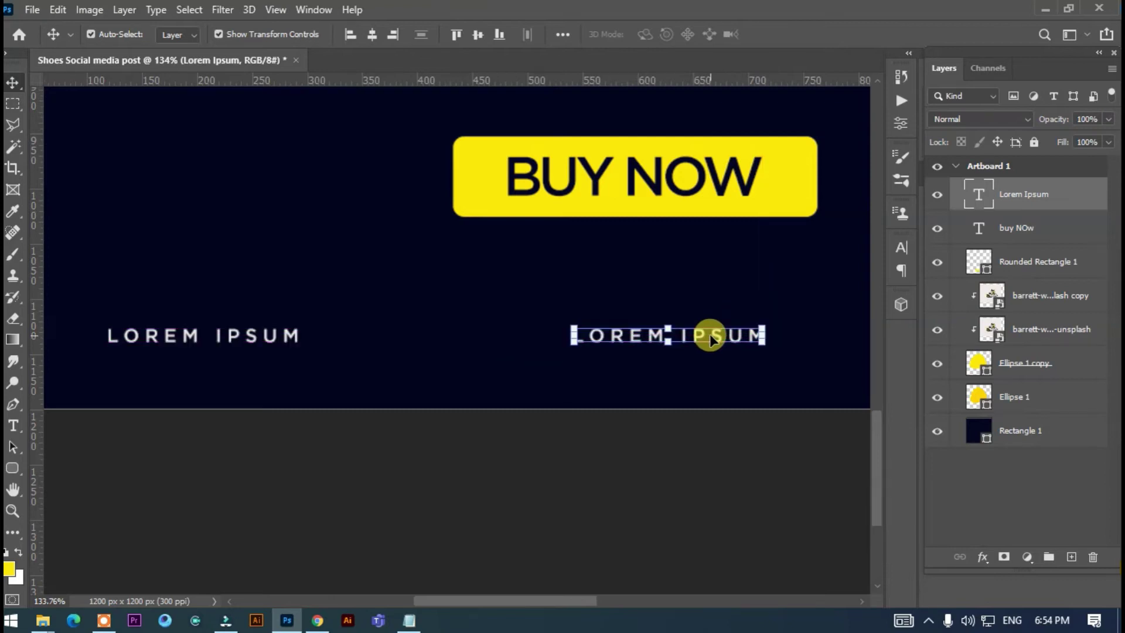
# - Duplicate the middle Lorem Ipsum text to the artboard's lower-right area, on the same line
pyautogui.hscroll(10, 705, 298)
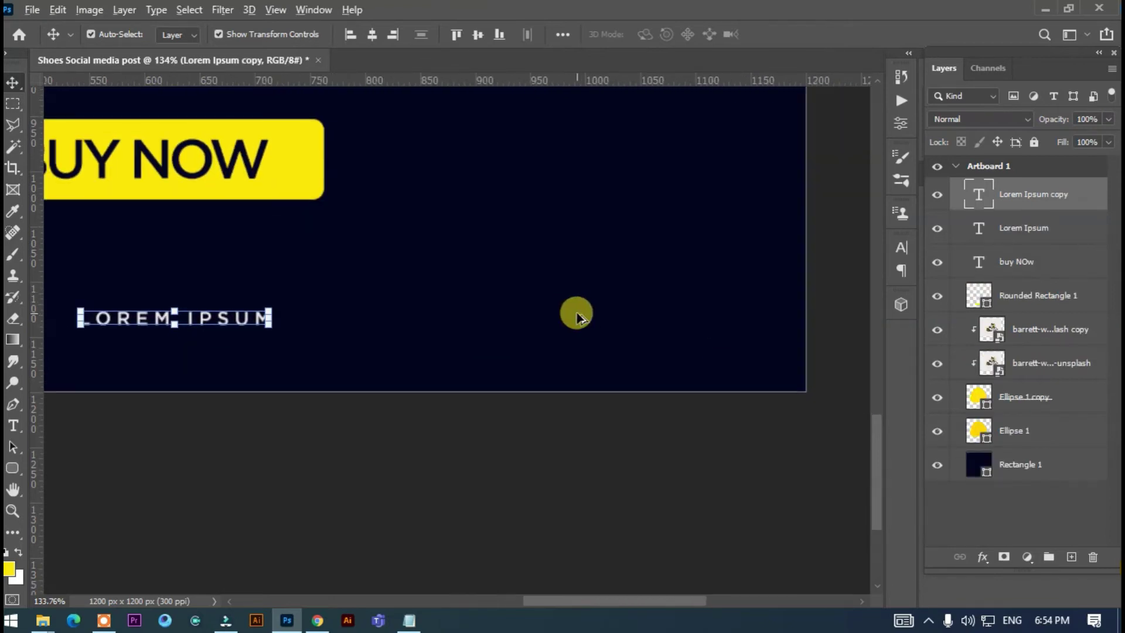
pyautogui.scroll(-2, 576, 316)
pyautogui.scroll(1, 500, 329)
pyautogui.moveTo(378, 314); pyautogui.dragTo(686, 311)
pyautogui.scroll(-3, 656, 446)
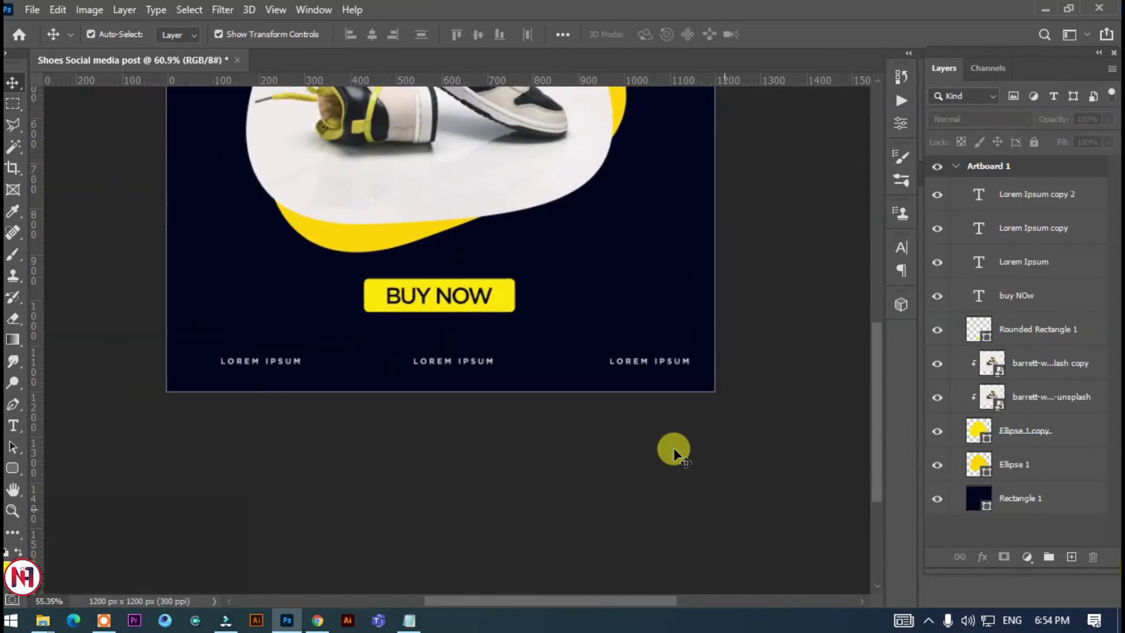
pyautogui.scroll(-2, 494, 401)
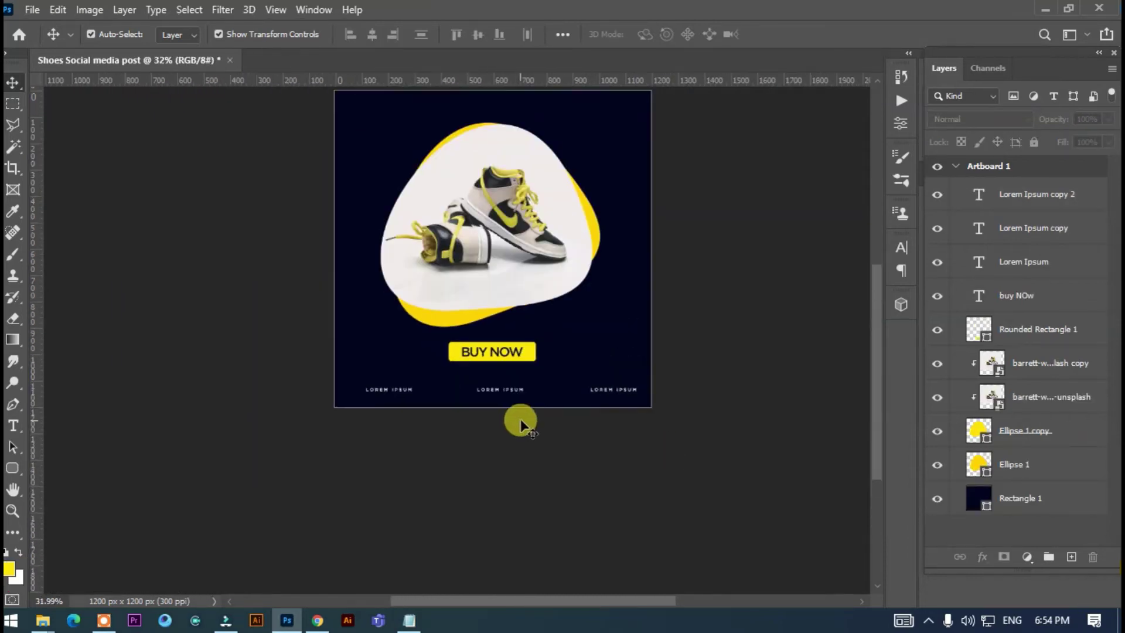
# - Duplicate the lower-left Lorem Ipsum text and move the copy up into the artboard's upper-left corner
pyautogui.click(378, 389)
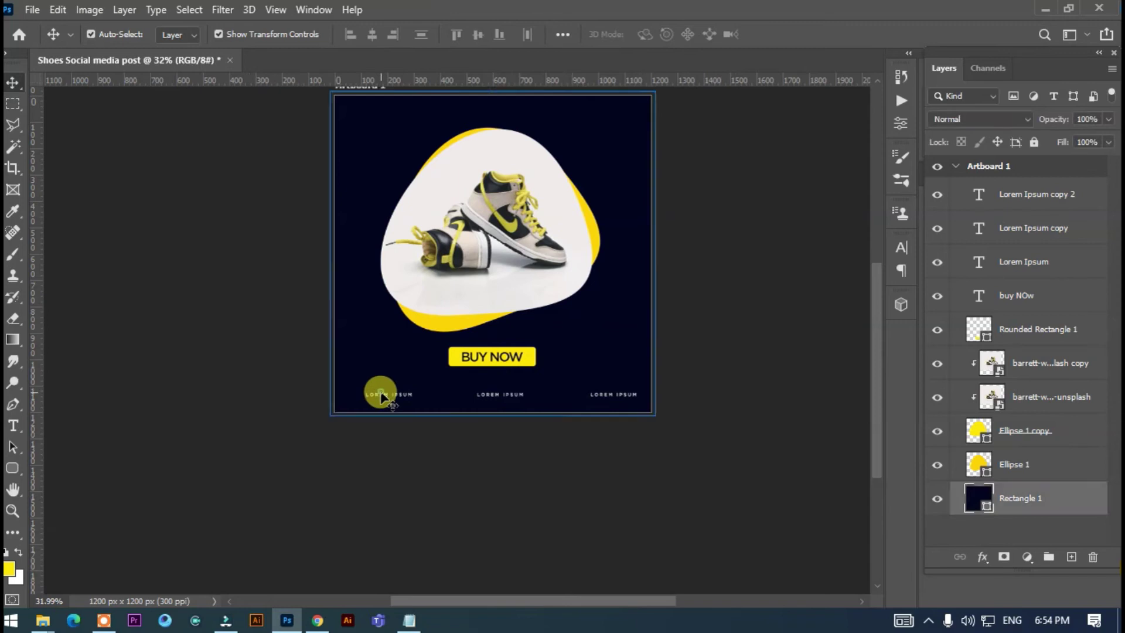
pyautogui.click(176, 196)
pyautogui.click(380, 388)
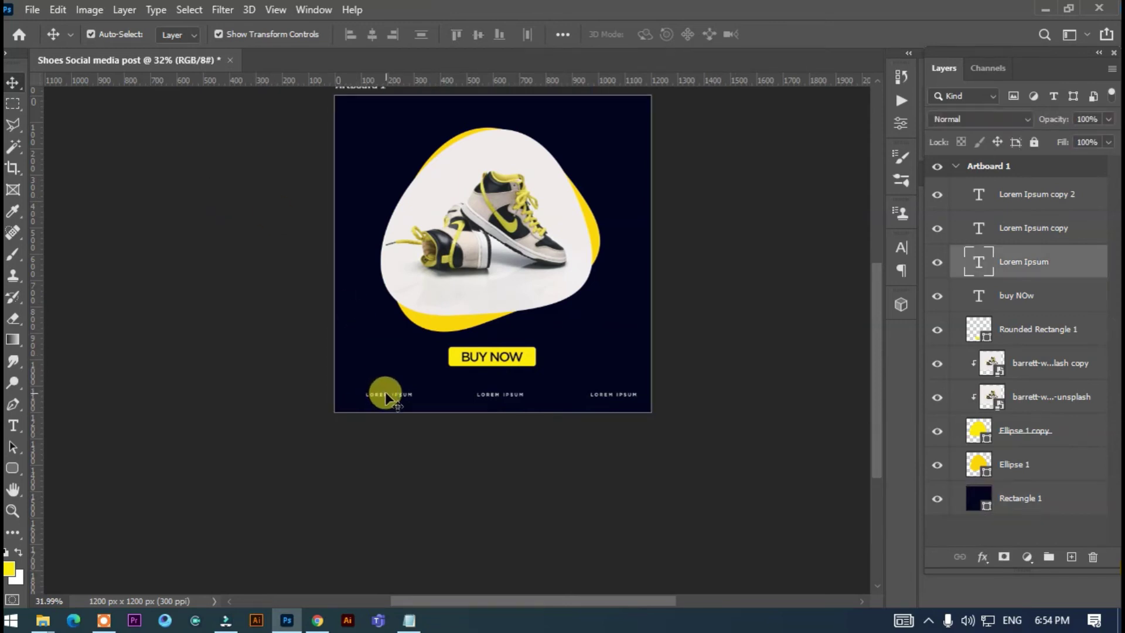
pyautogui.scroll(3, 383, 389)
pyautogui.scroll(1, 389, 391)
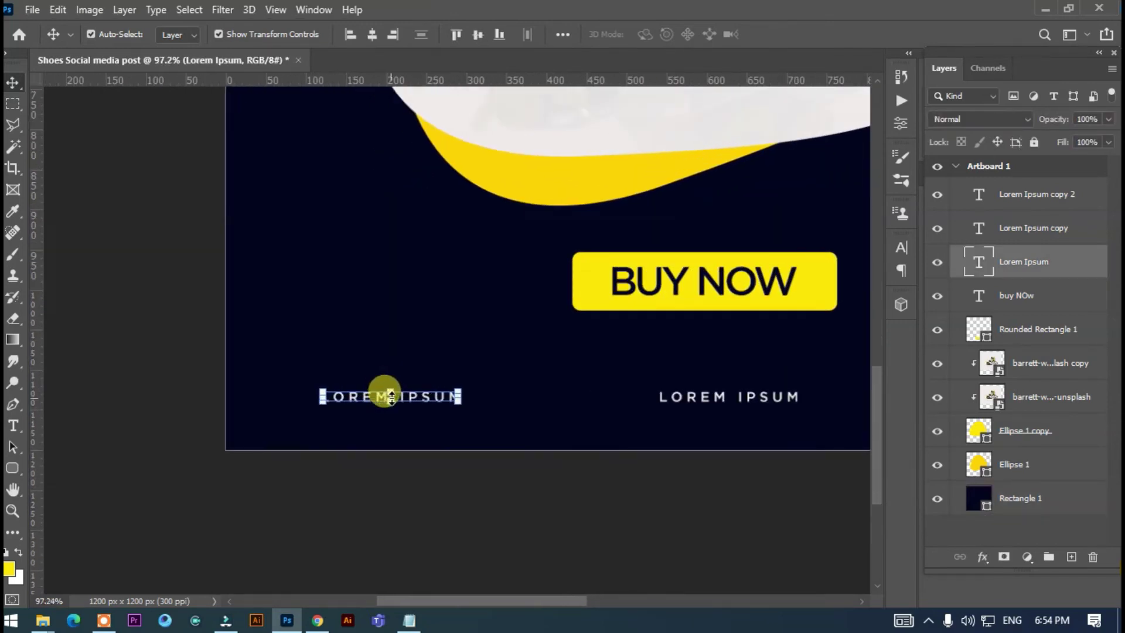
pyautogui.moveTo(413, 397); pyautogui.dragTo(384, 227)
pyautogui.moveTo(383, 102); pyautogui.dragTo(385, 104)
pyautogui.moveTo(498, 136); pyautogui.dragTo(480, 482)
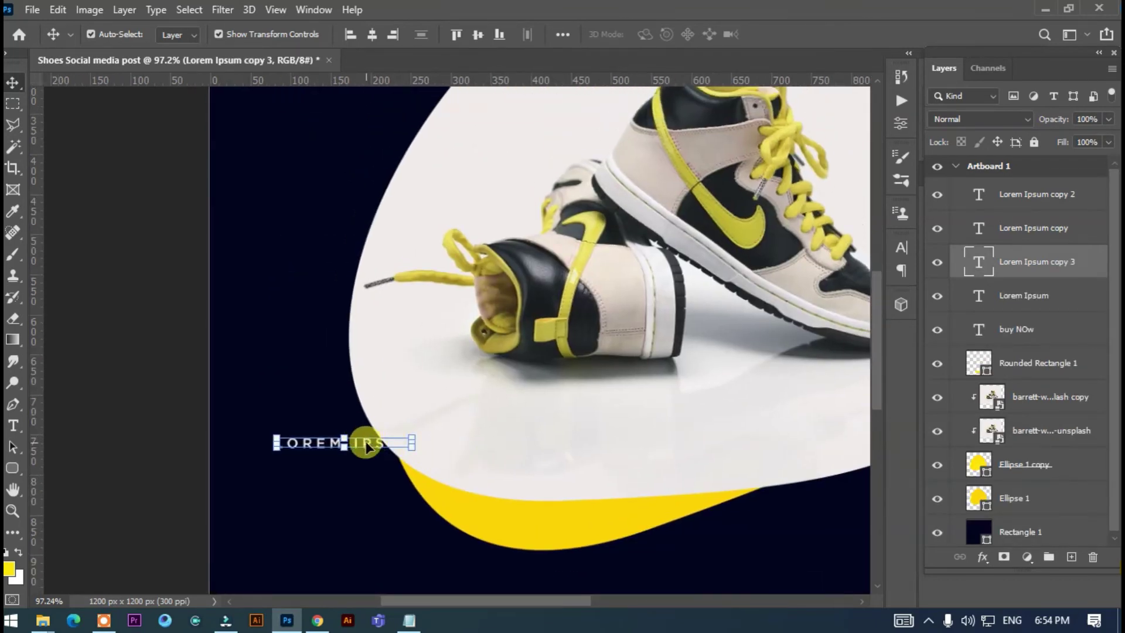
pyautogui.moveTo(365, 445); pyautogui.dragTo(375, 102)
pyautogui.moveTo(410, 256); pyautogui.dragTo(416, 507)
pyautogui.hotkey('ctrl', 'z')
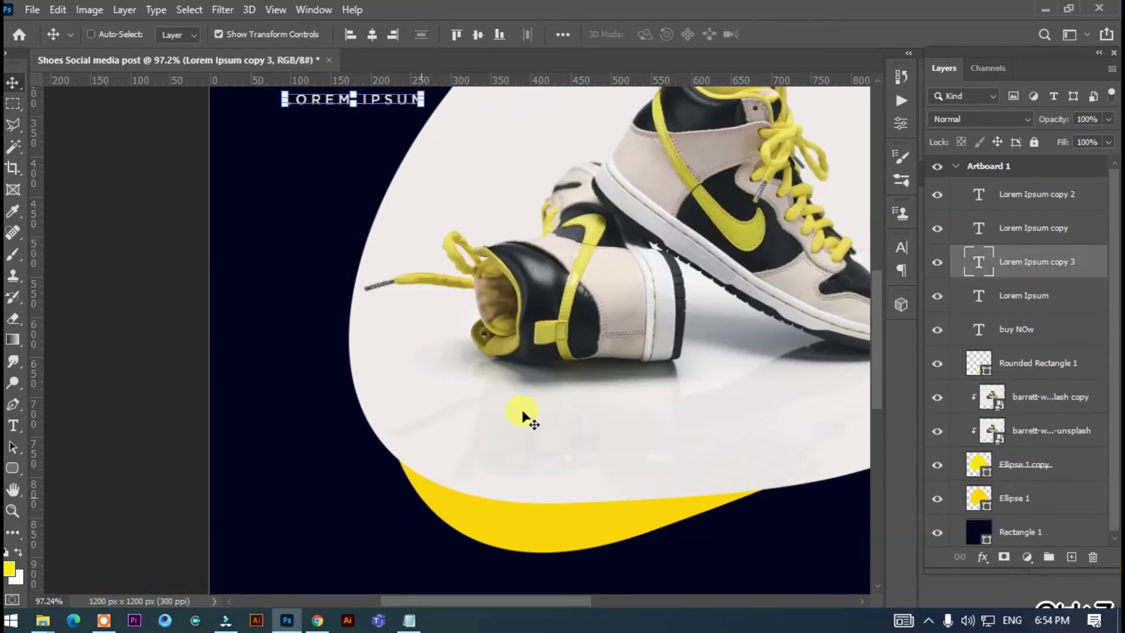
pyautogui.moveTo(532, 280); pyautogui.dragTo(479, 583)
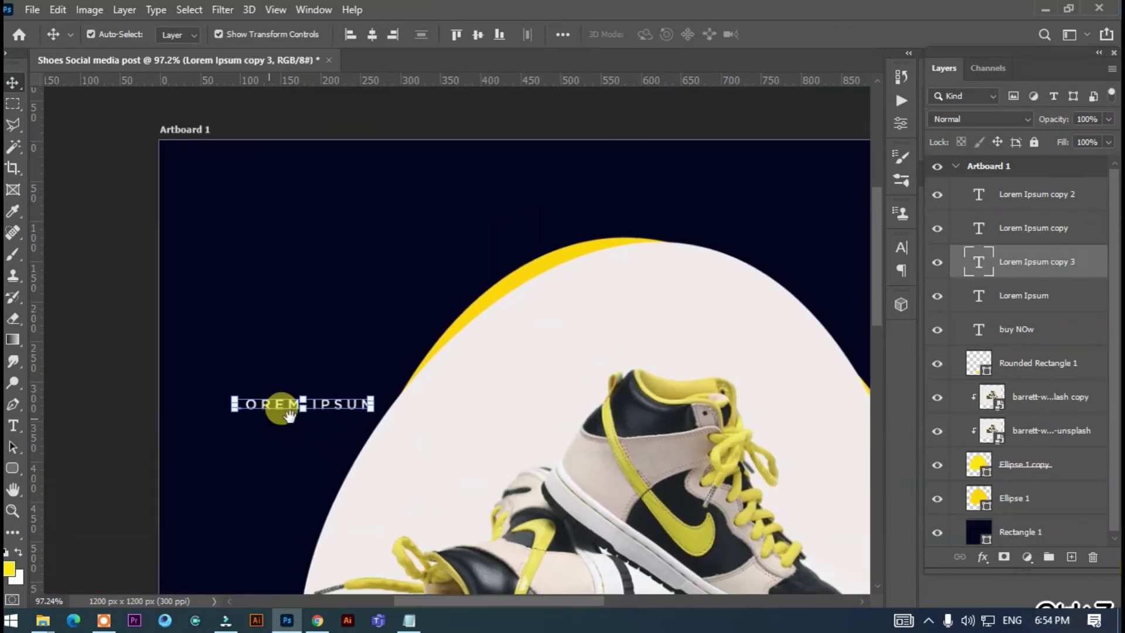
pyautogui.moveTo(316, 405); pyautogui.dragTo(280, 180)
# - Replace the upper-left text copy with LOGO and shift it slightly down and left
pyautogui.doubleClick(280, 179)
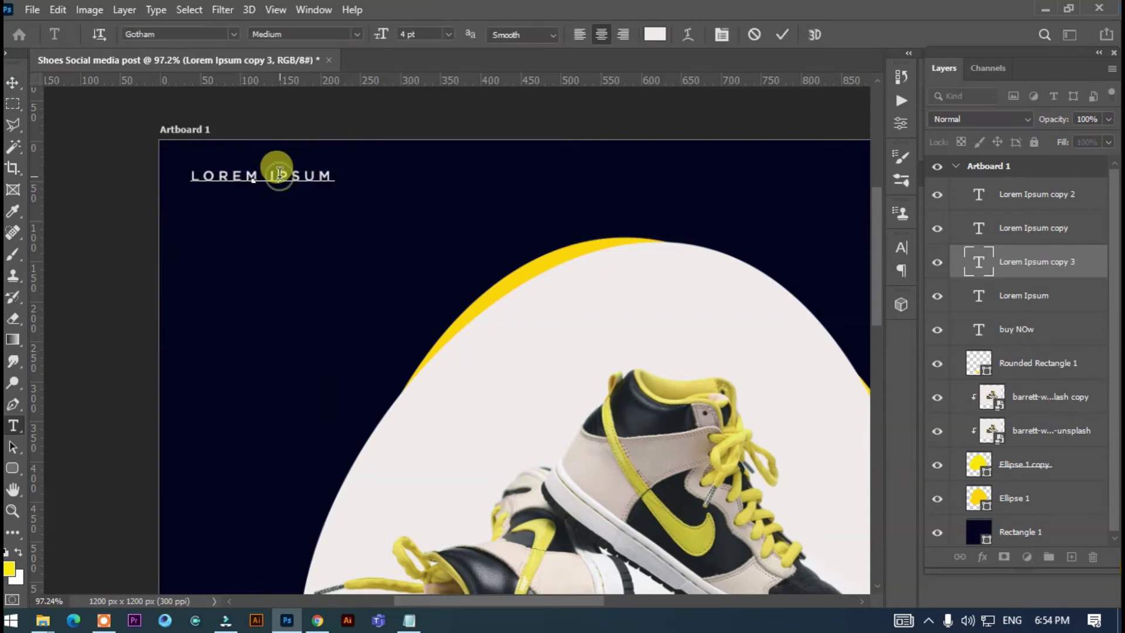
pyautogui.write('LO')
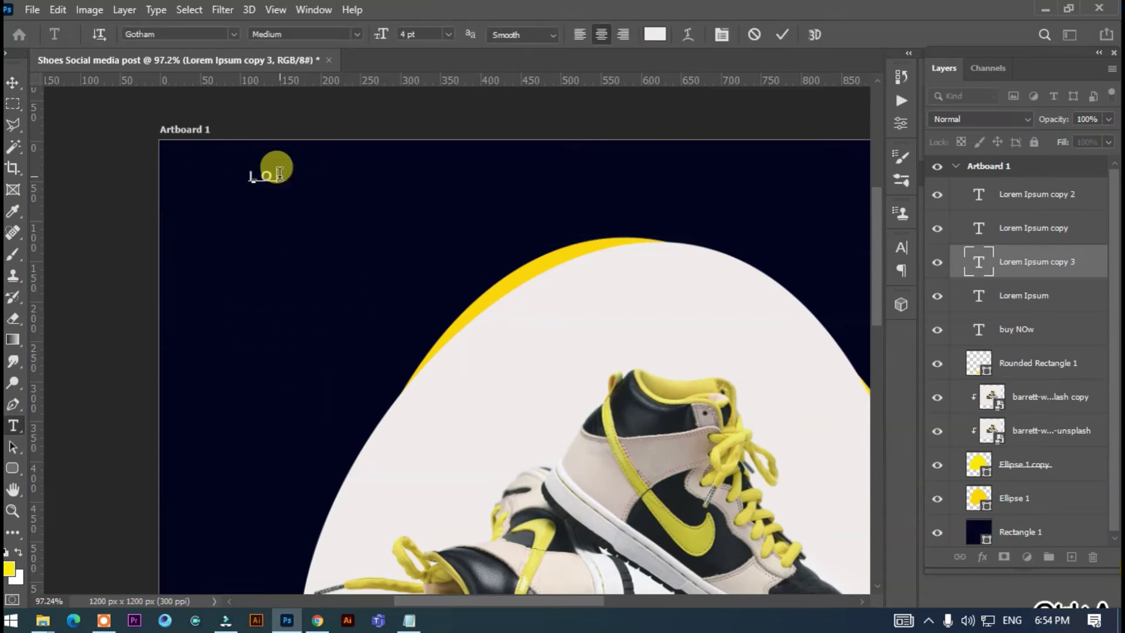
pyautogui.moveTo(270, 209); pyautogui.dragTo(249, 217)
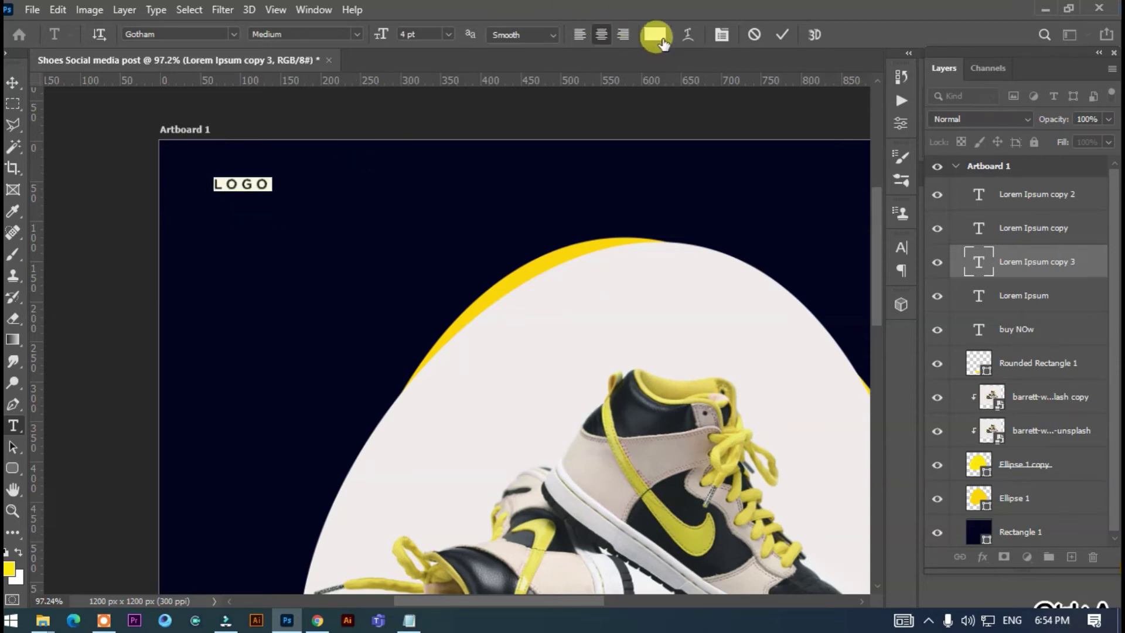
# - Recolour the LOGO text yellow (ffd600) by sampling the yellow blob edge
pyautogui.click(654, 34)
pyautogui.click(507, 277)
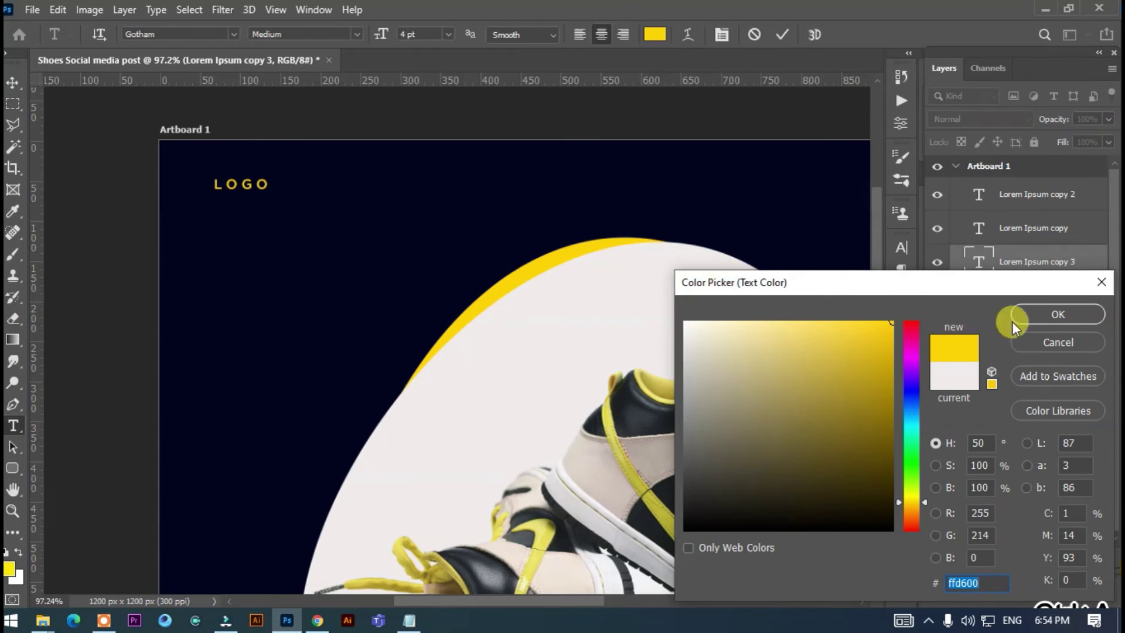
pyautogui.click(1018, 315)
pyautogui.click(13, 82)
pyautogui.click(336, 109)
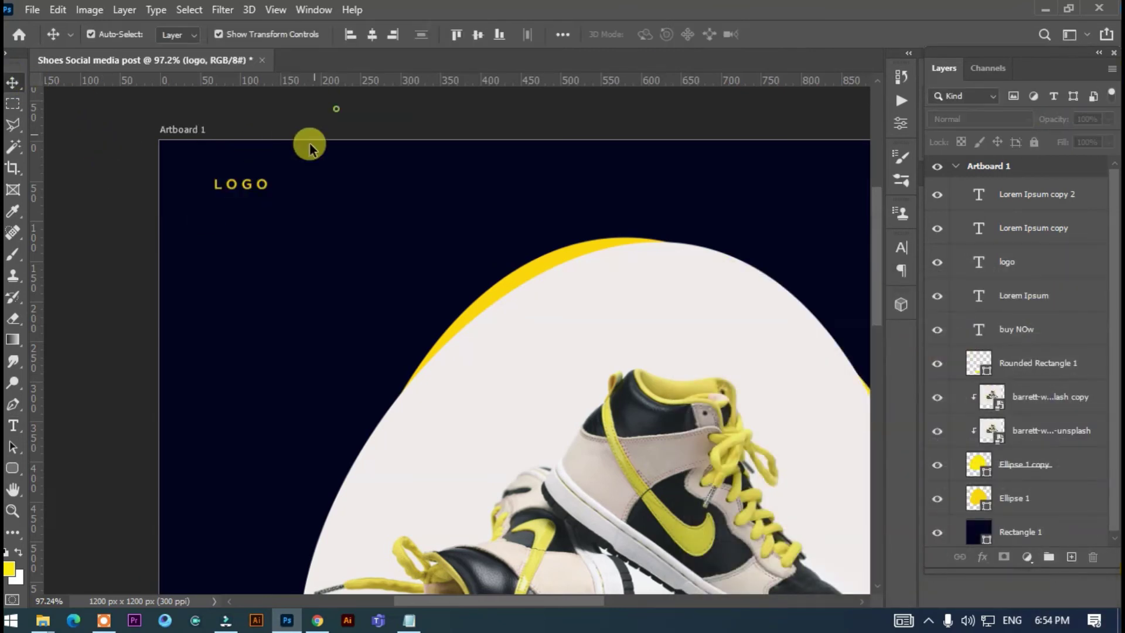
# - Draw a circle of about 256 px with the Ellipse tool, between the BUY NOW button and the artboard's right edge
pyautogui.scroll(-3, 306, 165)
pyautogui.scroll(-2, 304, 167)
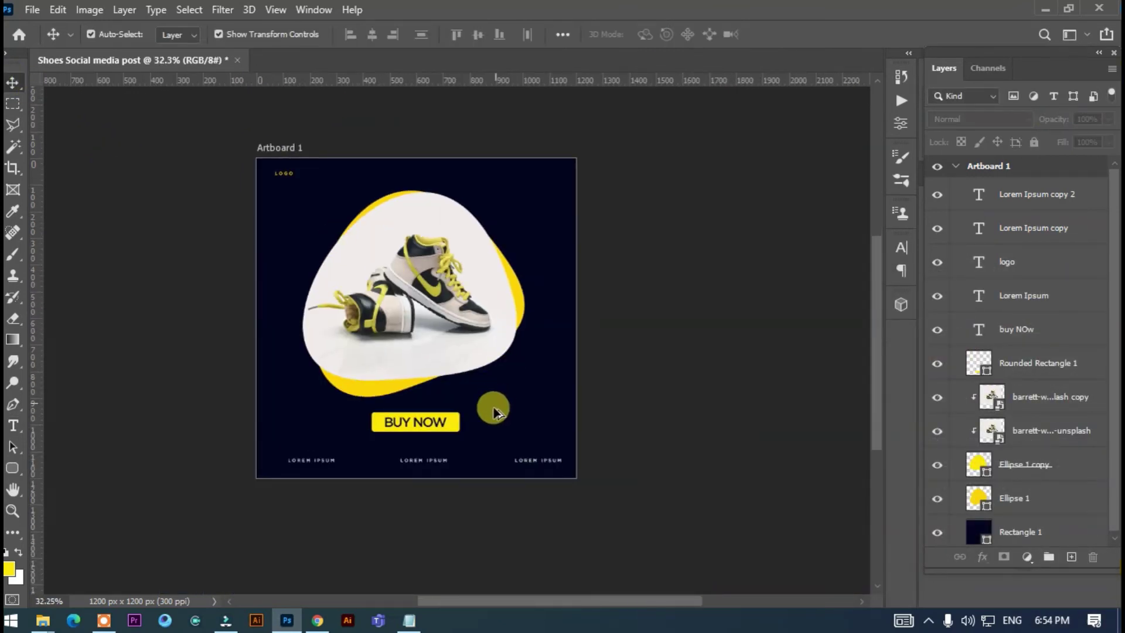
pyautogui.scroll(1, 437, 454)
pyautogui.scroll(1, 374, 435)
pyautogui.scroll(-1, 369, 430)
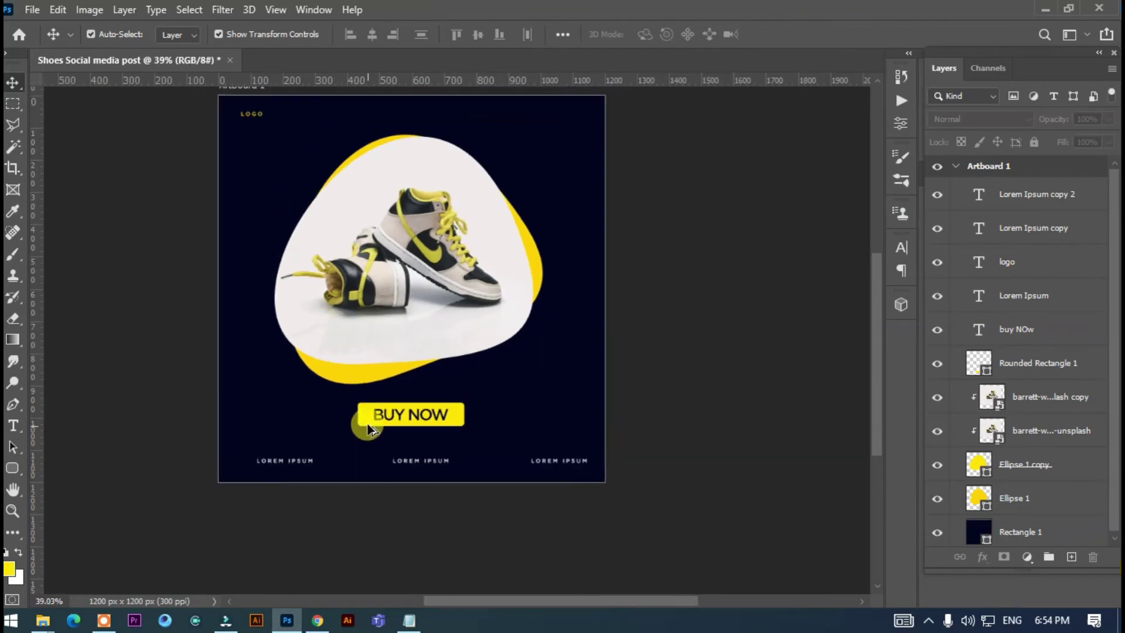
pyautogui.moveTo(11, 471); pyautogui.dragTo(64, 500)
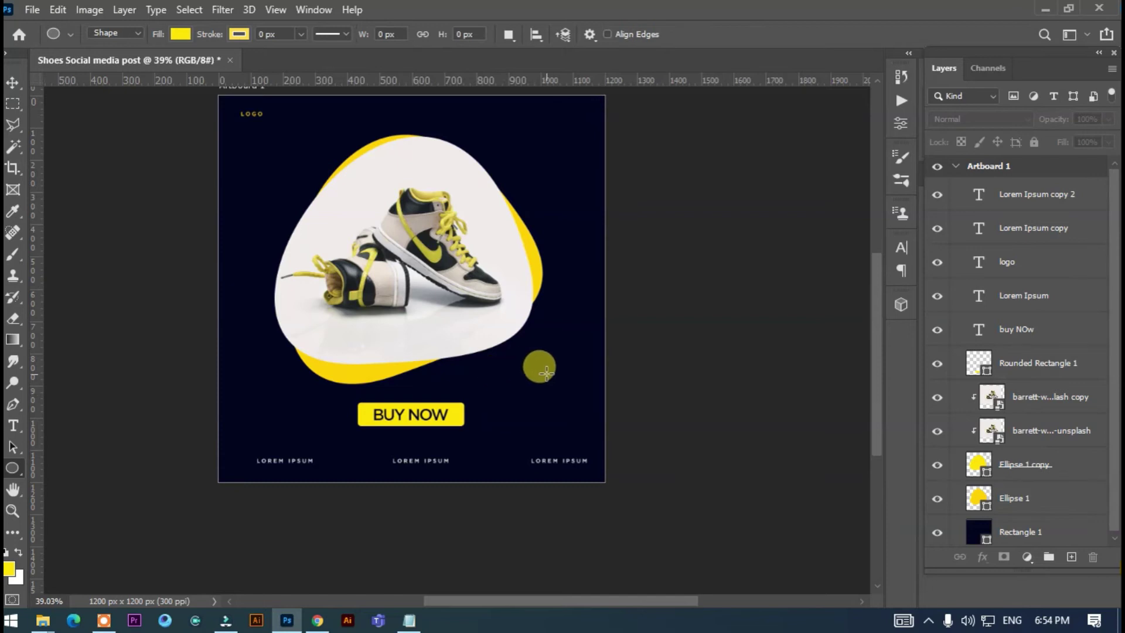
pyautogui.moveTo(499, 354); pyautogui.dragTo(572, 447)
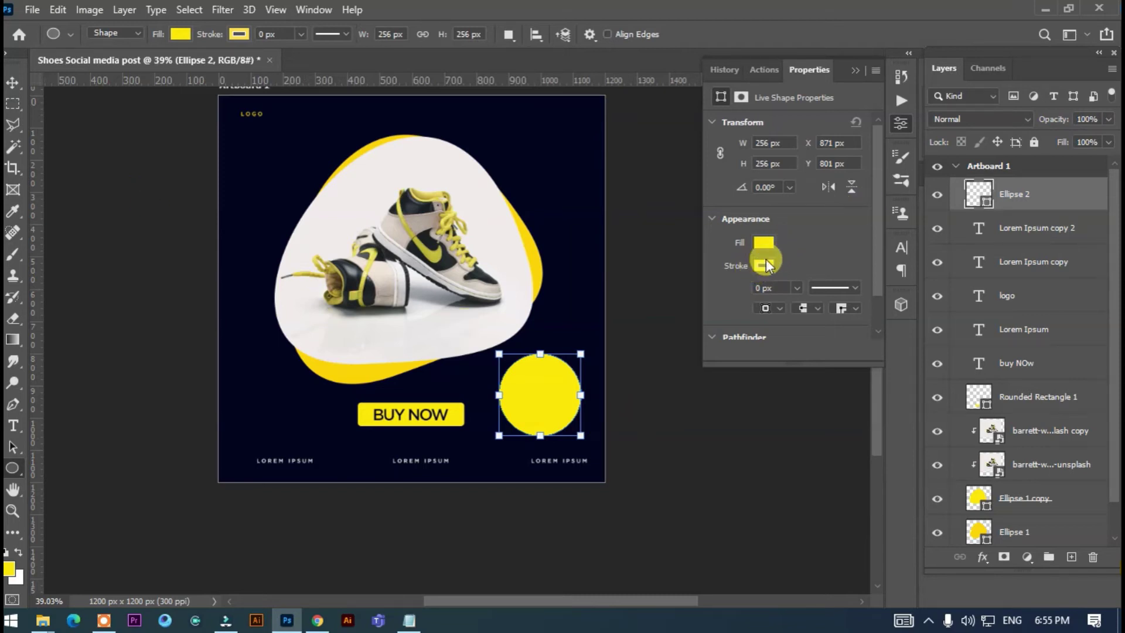
# - Remove the new circle's fill and set its stroke colour to white
pyautogui.click(764, 243)
pyautogui.click(735, 274)
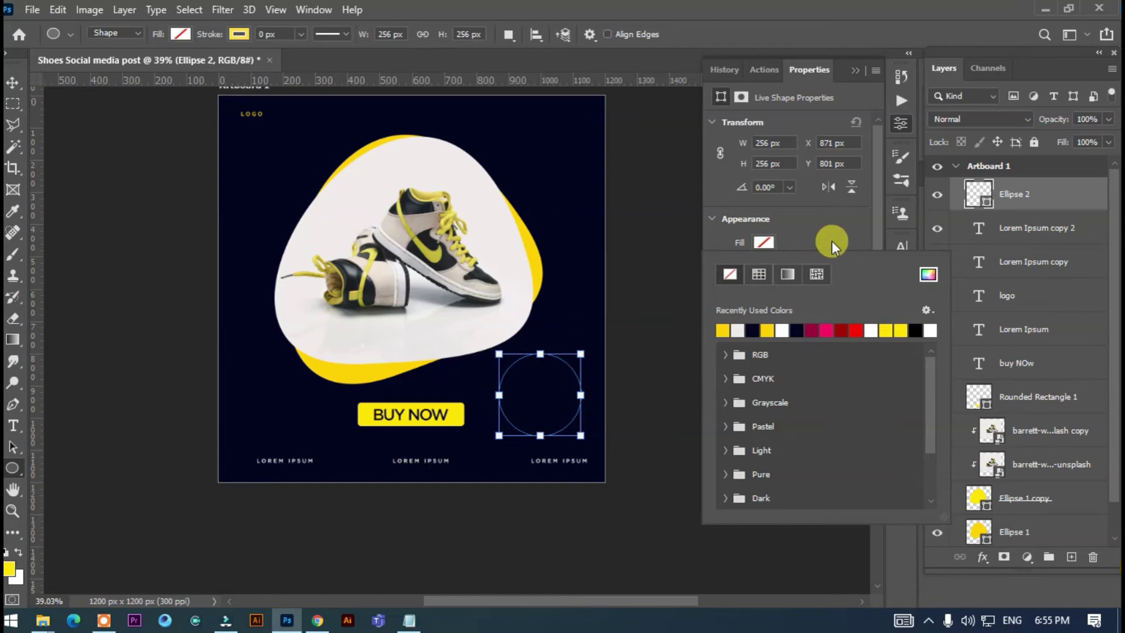
pyautogui.click(832, 241)
pyautogui.click(762, 265)
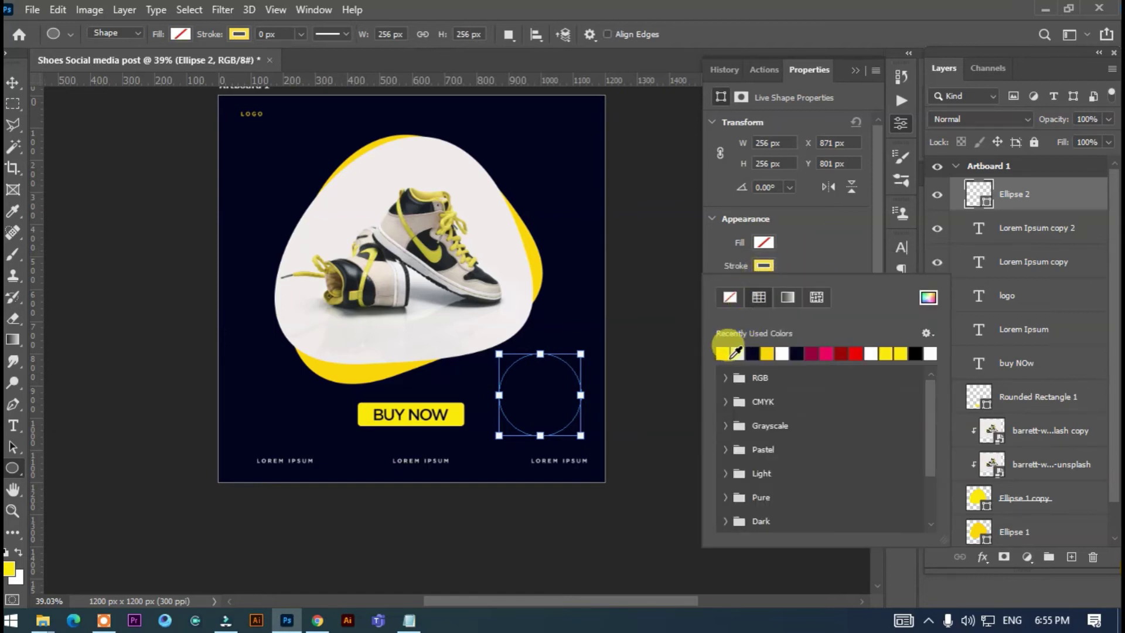
pyautogui.click(781, 353)
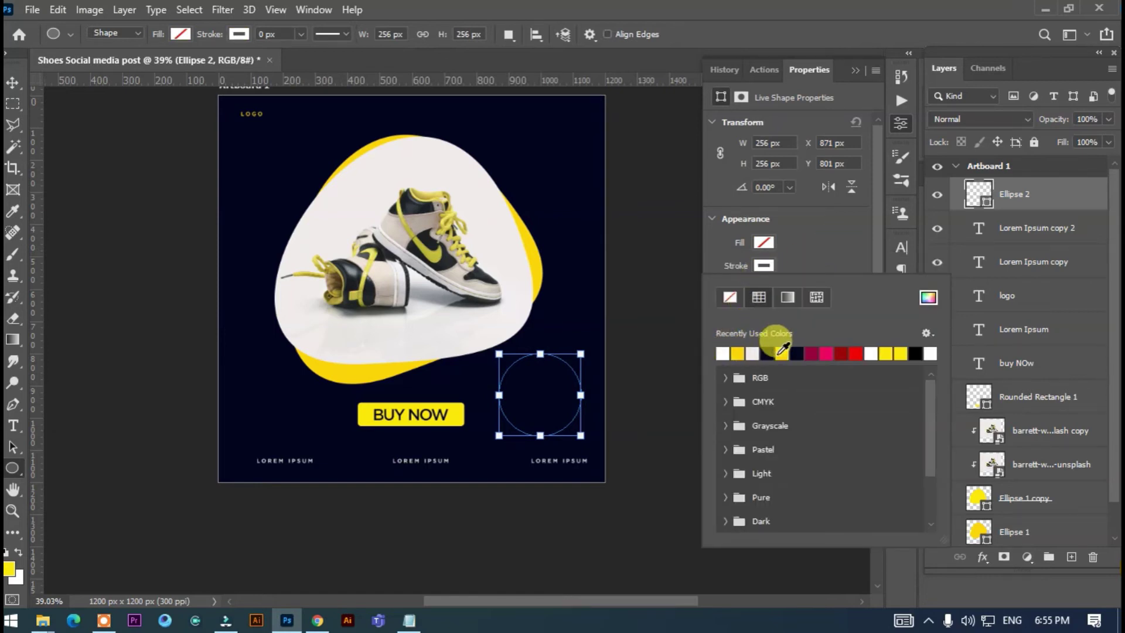
# - Give the circle a 4 px dashed white stroke and move it up slightly to Y 775 px
pyautogui.click(231, 35)
pyautogui.moveTo(220, 31); pyautogui.dragTo(224, 30)
pyautogui.click(832, 288)
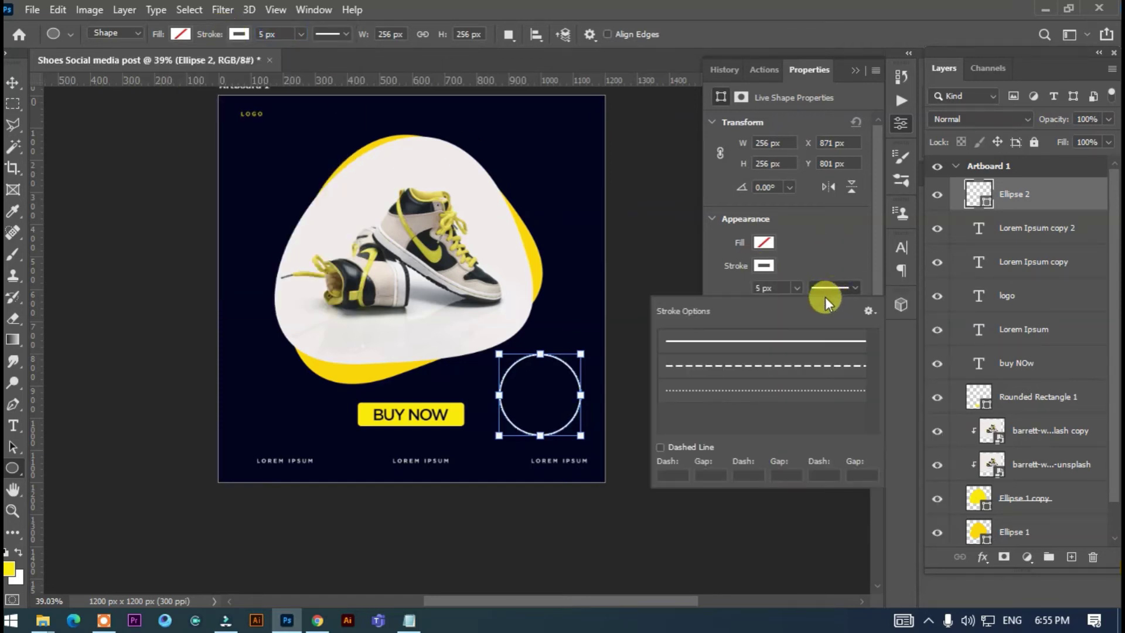
pyautogui.click(753, 375)
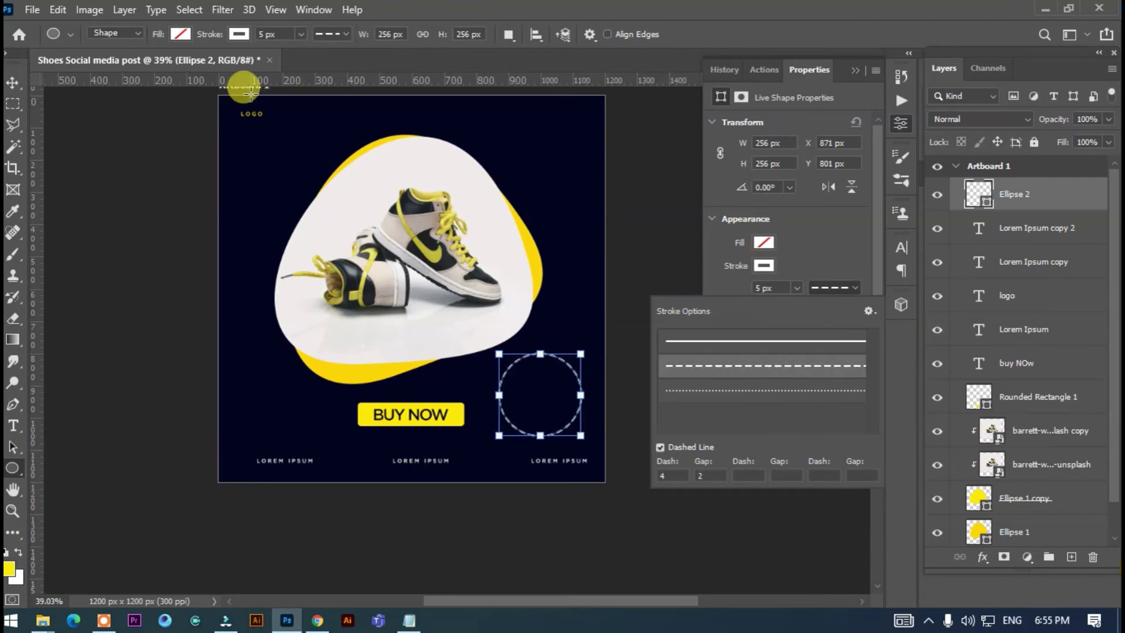
pyautogui.moveTo(206, 34)
pyautogui.mouseDown()
pyautogui.moveTo(234, 37)
pyautogui.moveTo(216, 35)
pyautogui.mouseUp()
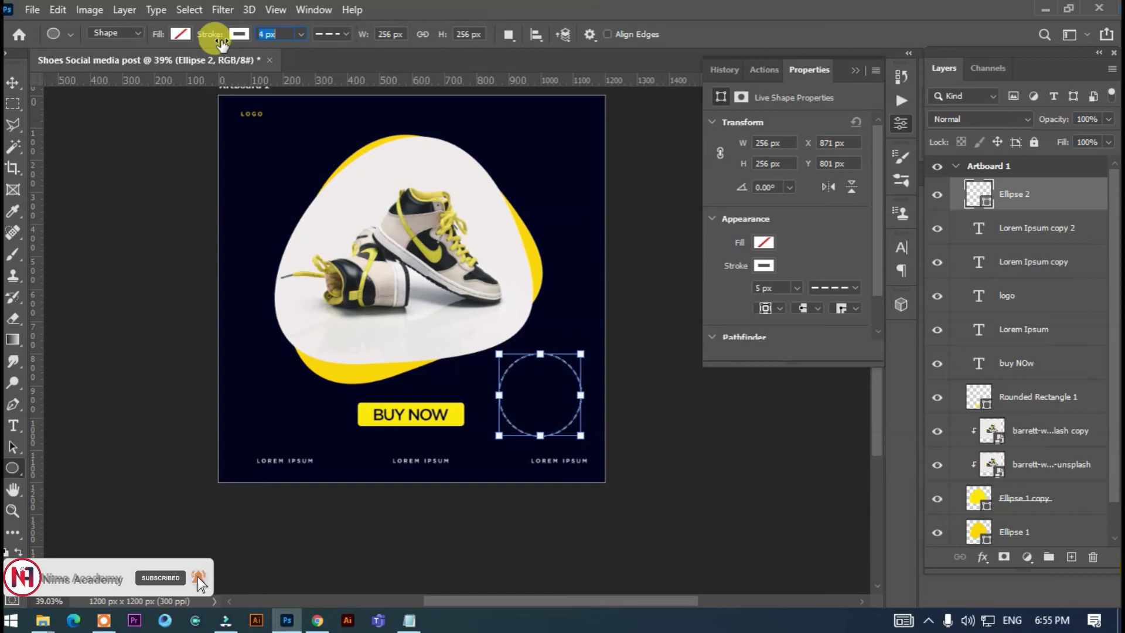
pyautogui.click(13, 83)
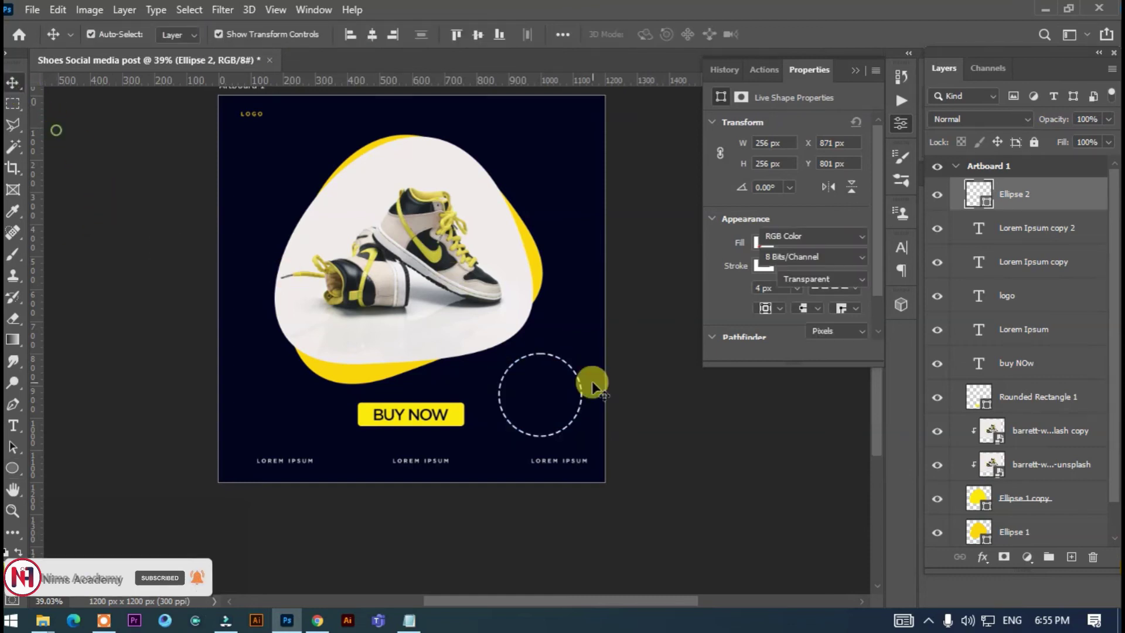
pyautogui.moveTo(563, 366); pyautogui.dragTo(564, 357)
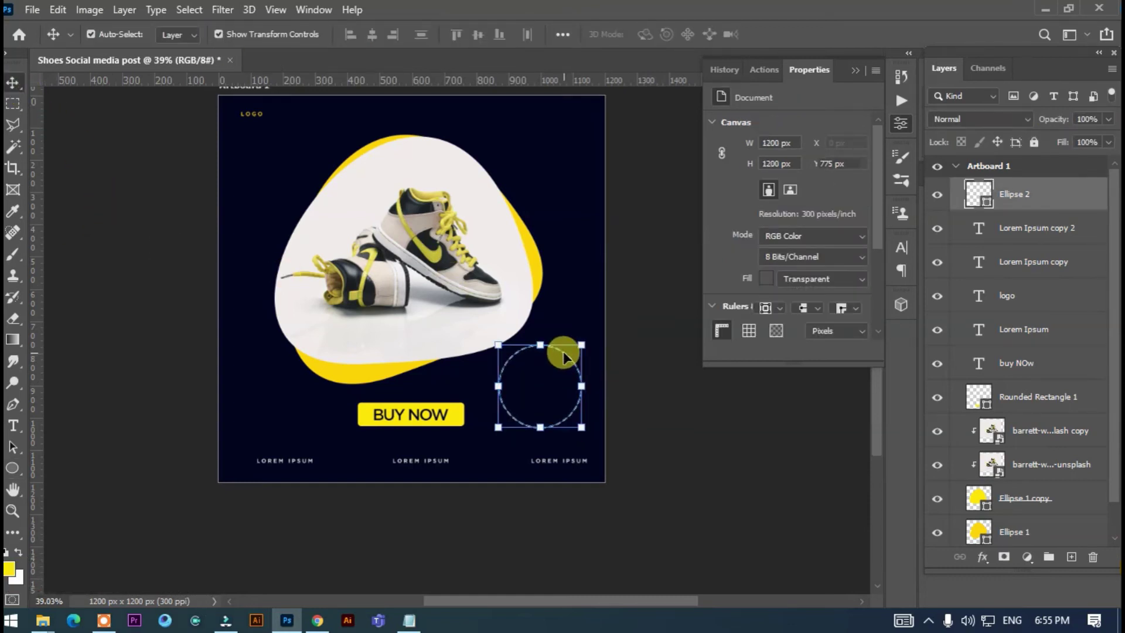
# - Add the yellow price text Rs.3500/- and place it over the dashed circle
pyautogui.press('t')
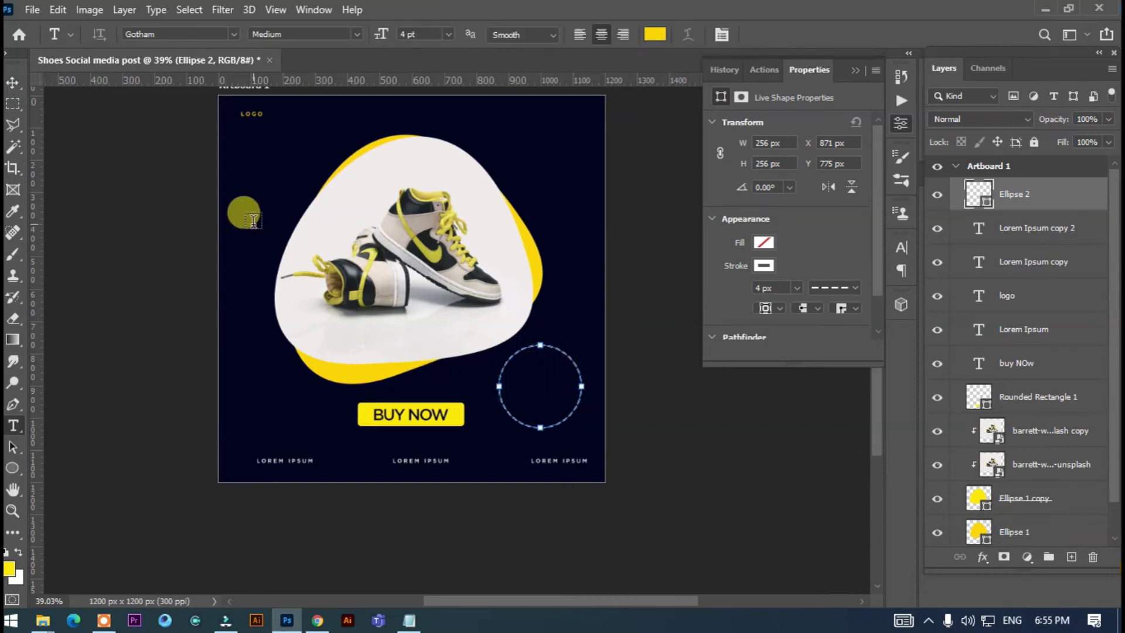
pyautogui.click(309, 137)
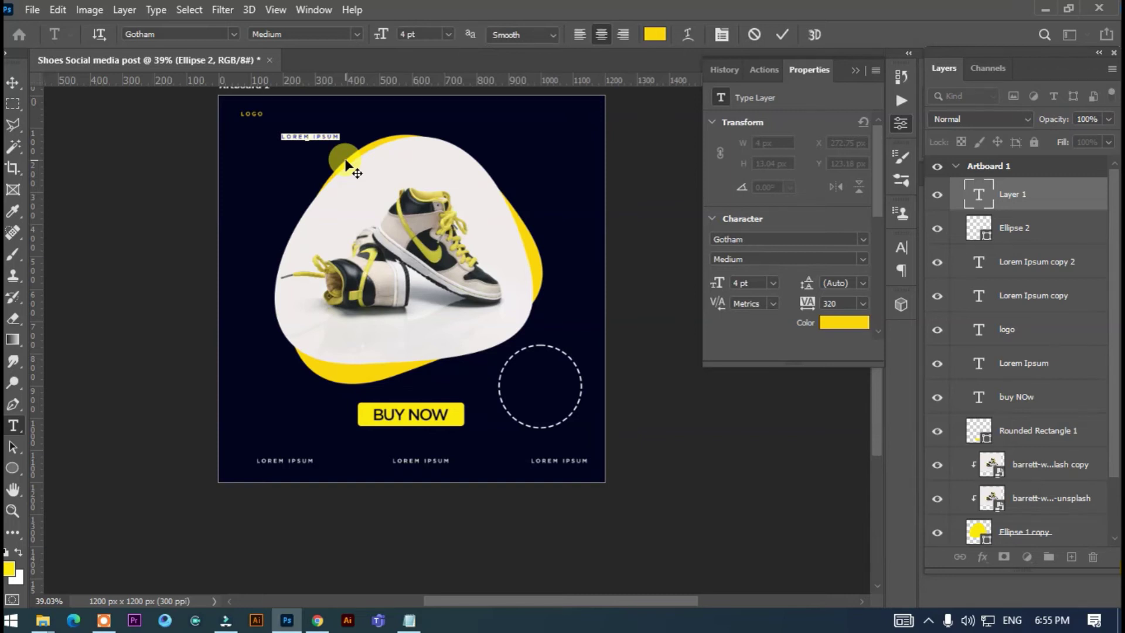
pyautogui.write('BS')
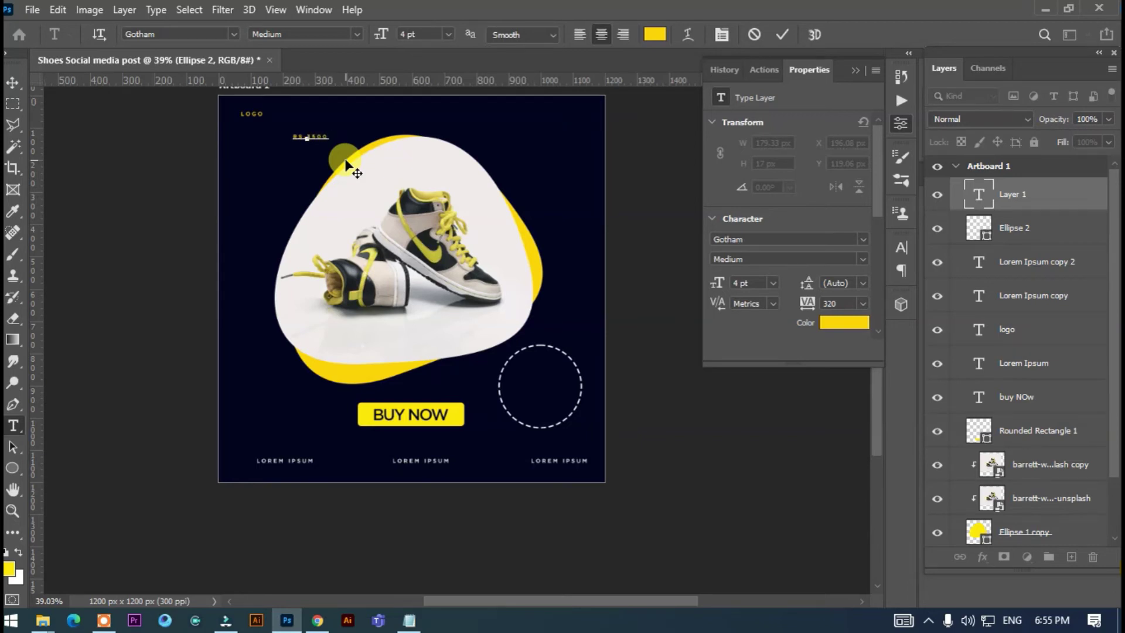
pyautogui.moveTo(346, 162); pyautogui.dragTo(563, 397)
# - Set the price text's size to 11 pt and its tracking to 0
pyautogui.moveTo(381, 34); pyautogui.dragTo(387, 35)
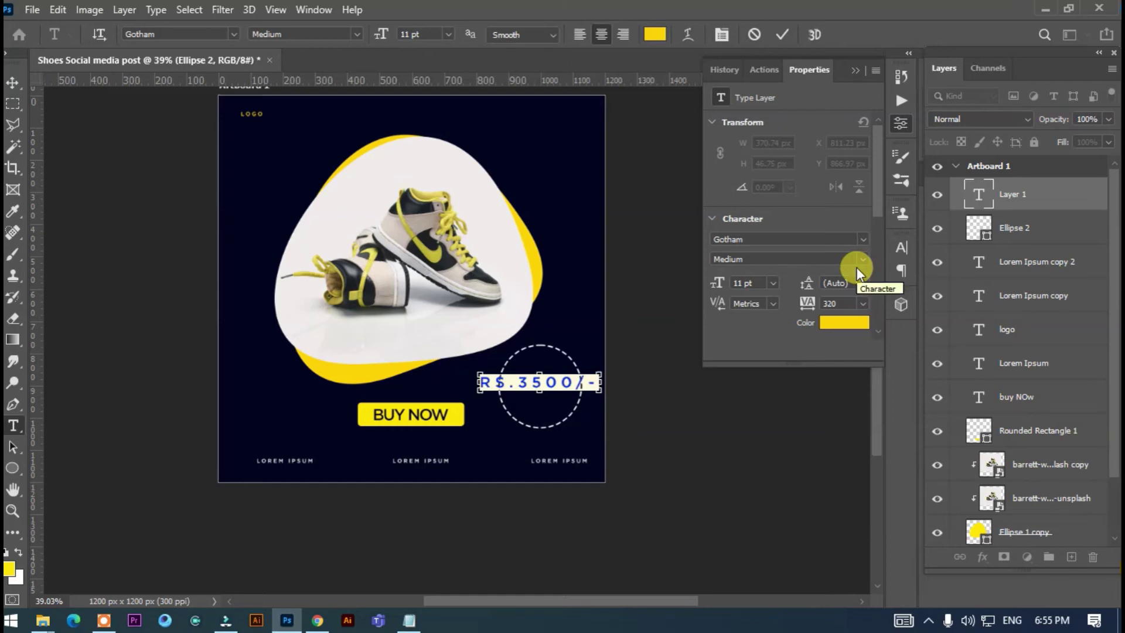
pyautogui.click(901, 247)
pyautogui.click(821, 303)
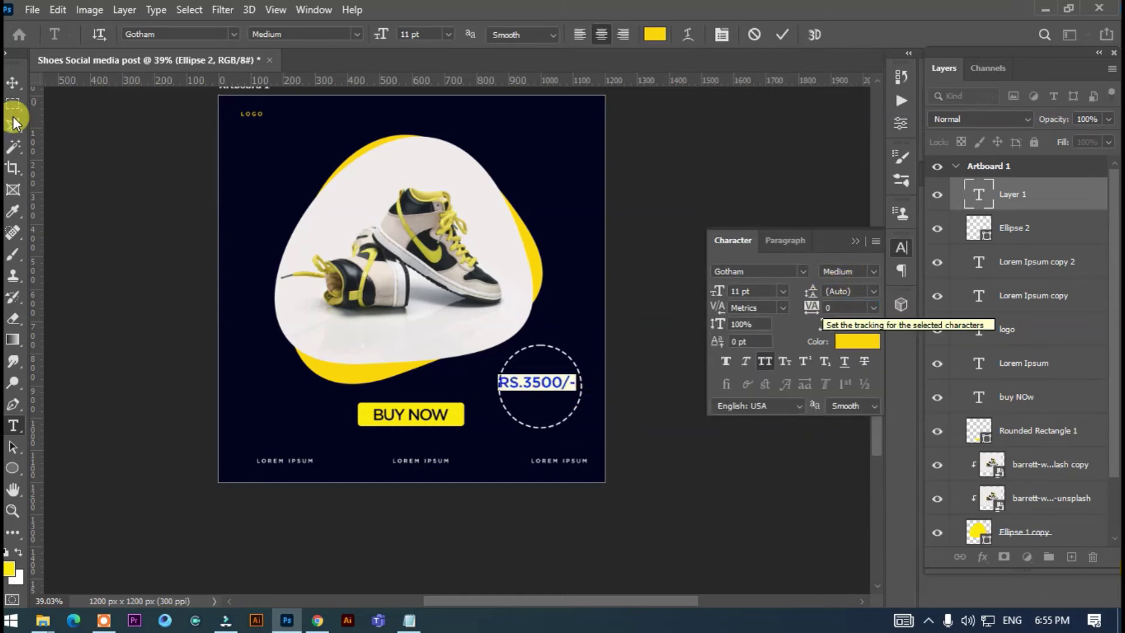
pyautogui.write('0')
pyautogui.press('Return')
# - Shift the price text slightly down and right, level with the dashed circle's middle
pyautogui.click(11, 78)
pyautogui.moveTo(553, 387); pyautogui.dragTo(556, 385)
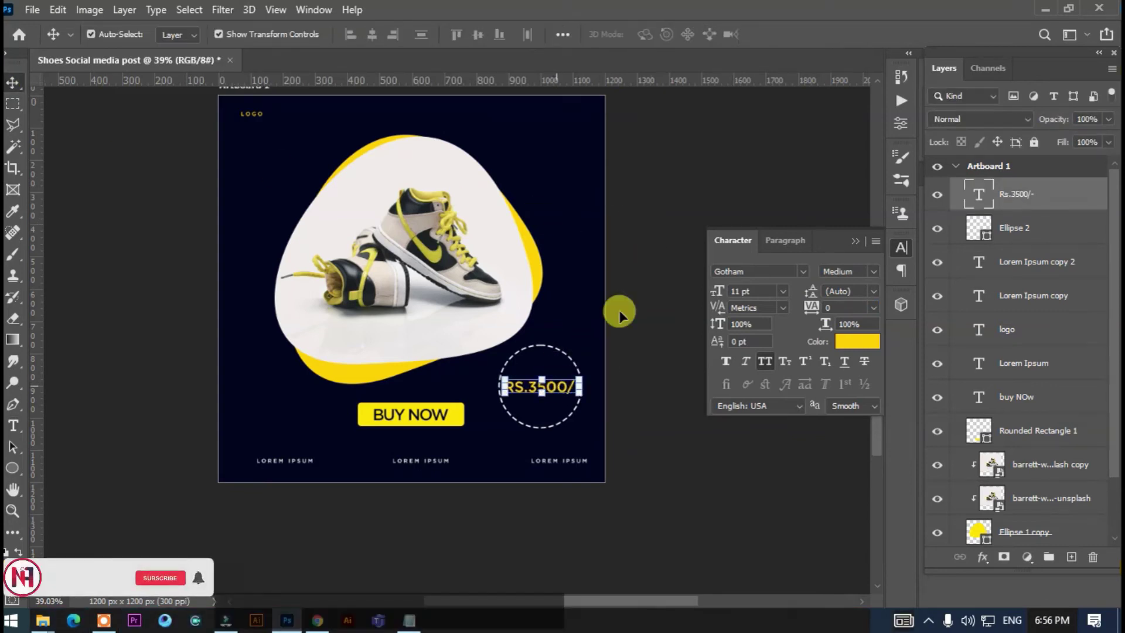
pyautogui.click(643, 222)
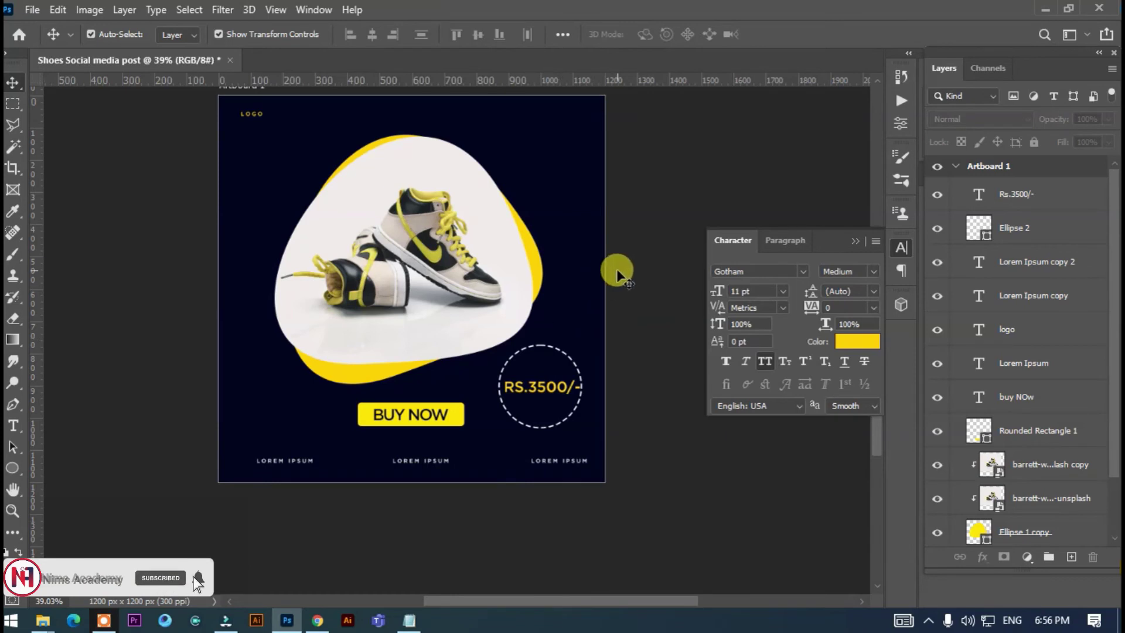
# - Nudge the price text slightly left to centre it horizontally within the dashed circle
pyautogui.scroll(-2, 561, 326)
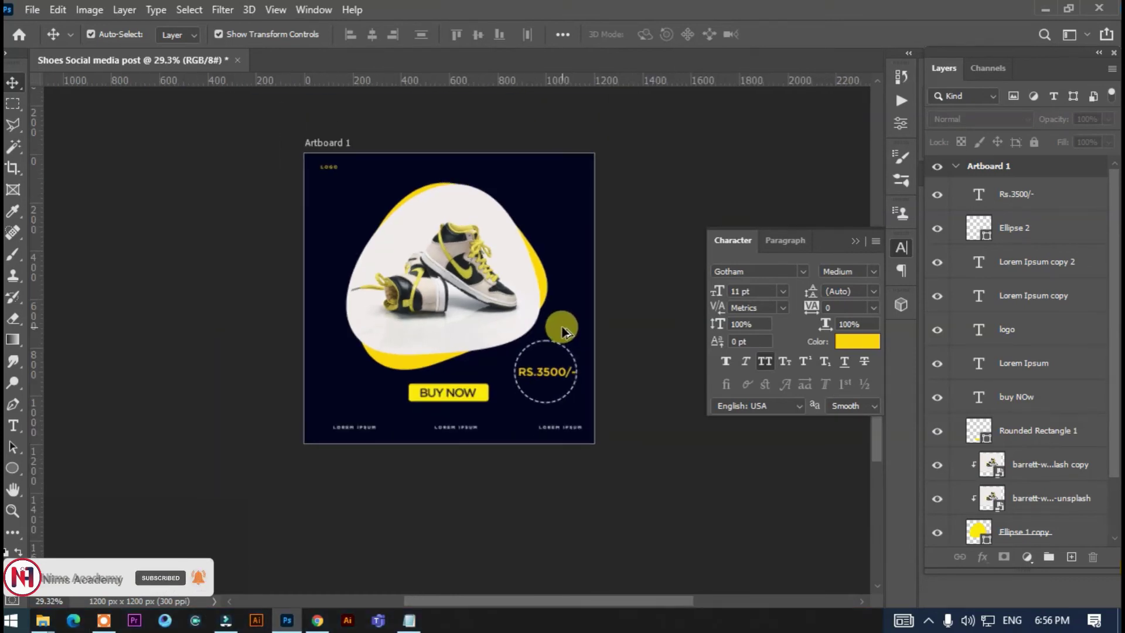
pyautogui.scroll(2, 532, 392)
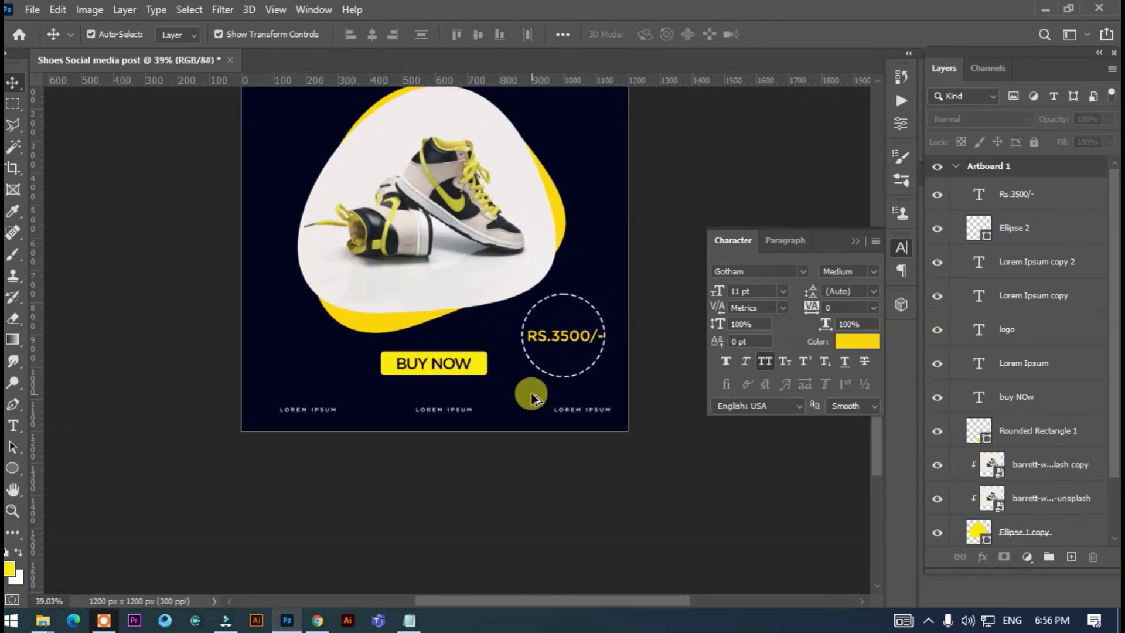
pyautogui.scroll(-1, 453, 374)
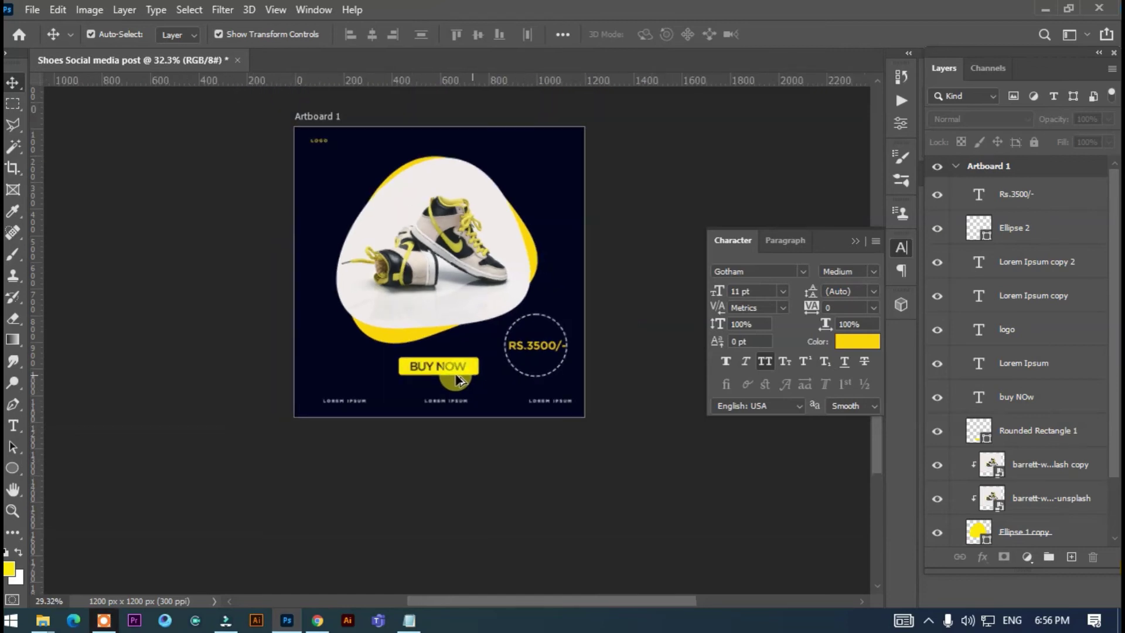
pyautogui.scroll(-2, 618, 165)
pyautogui.scroll(2, 618, 165)
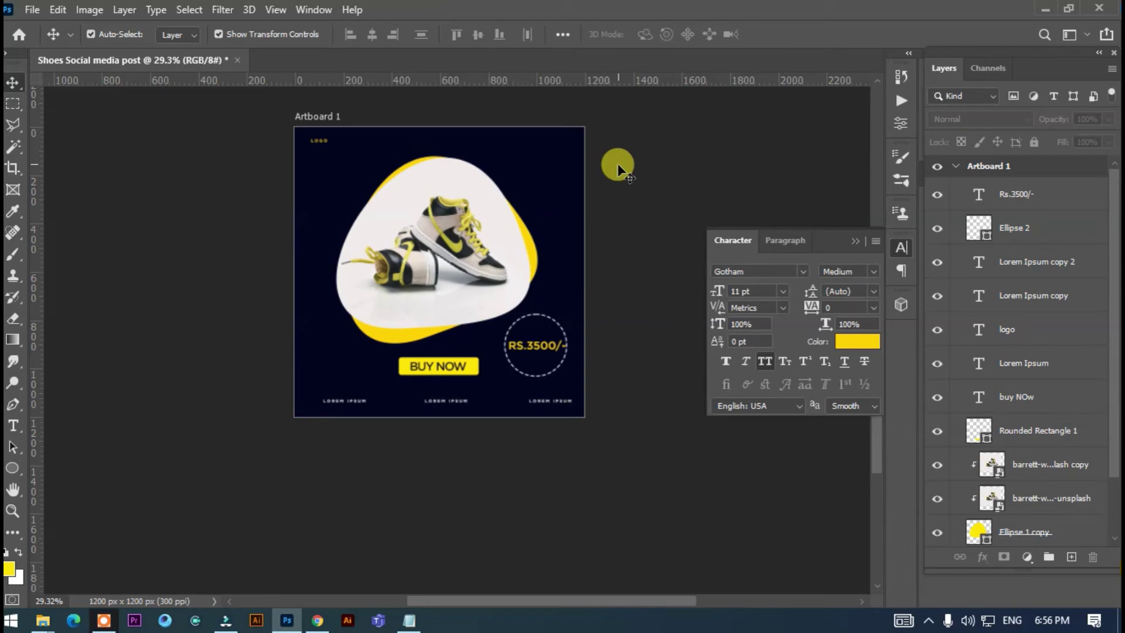
pyautogui.click(532, 344)
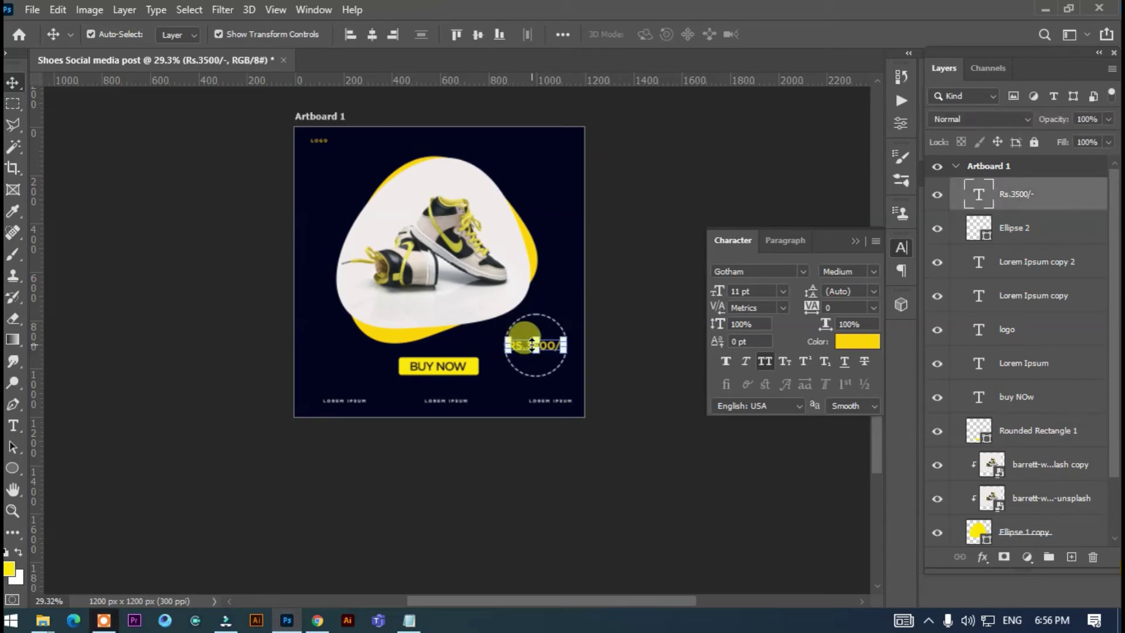
pyautogui.click(671, 164)
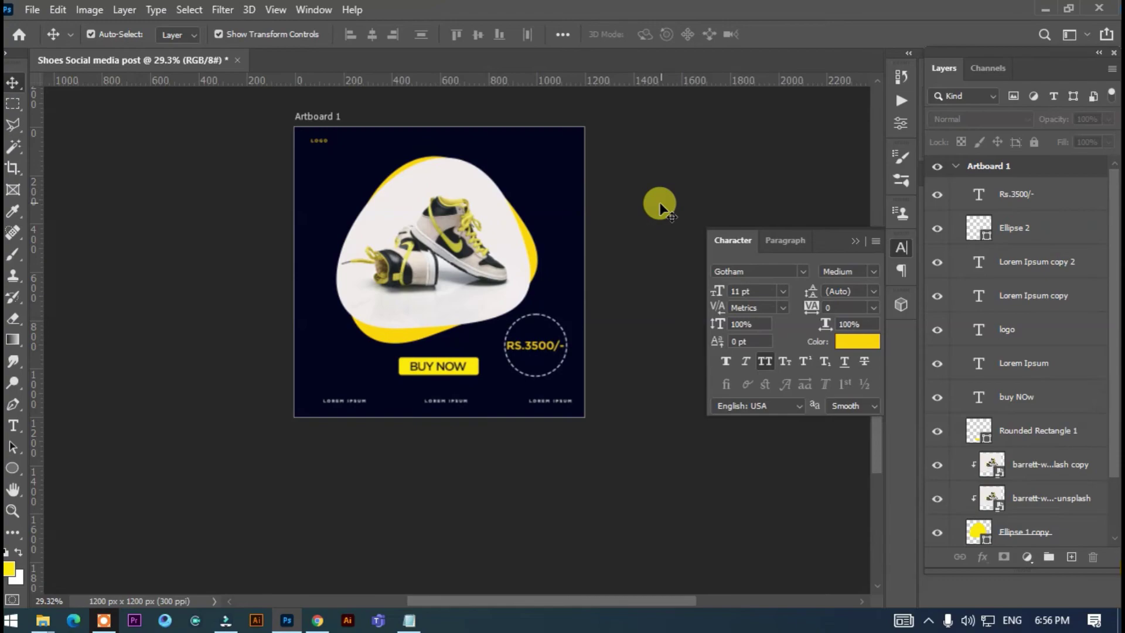